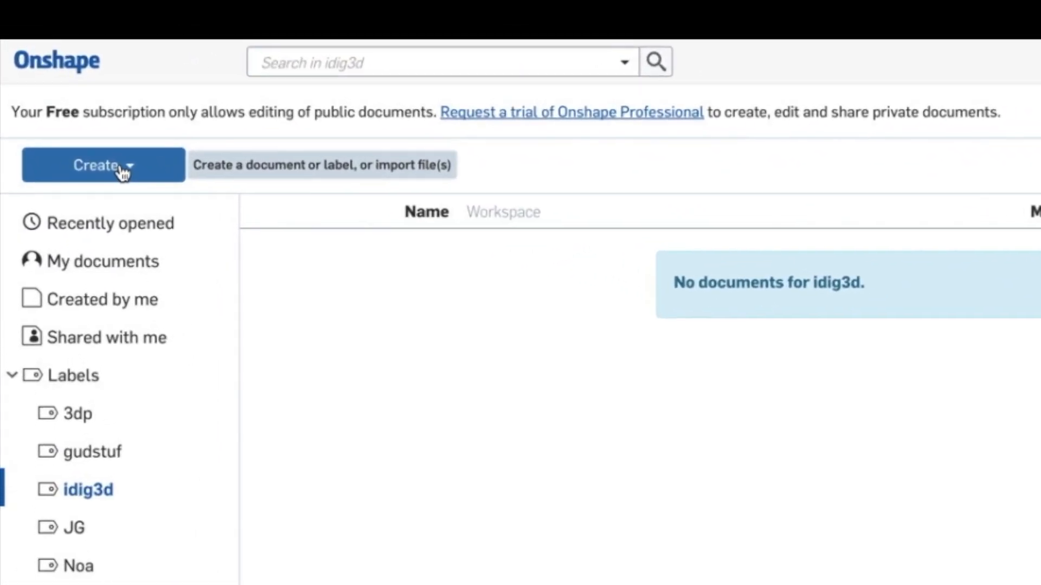
- Create a new public document named "vase tutorial"
left_click(126, 170)
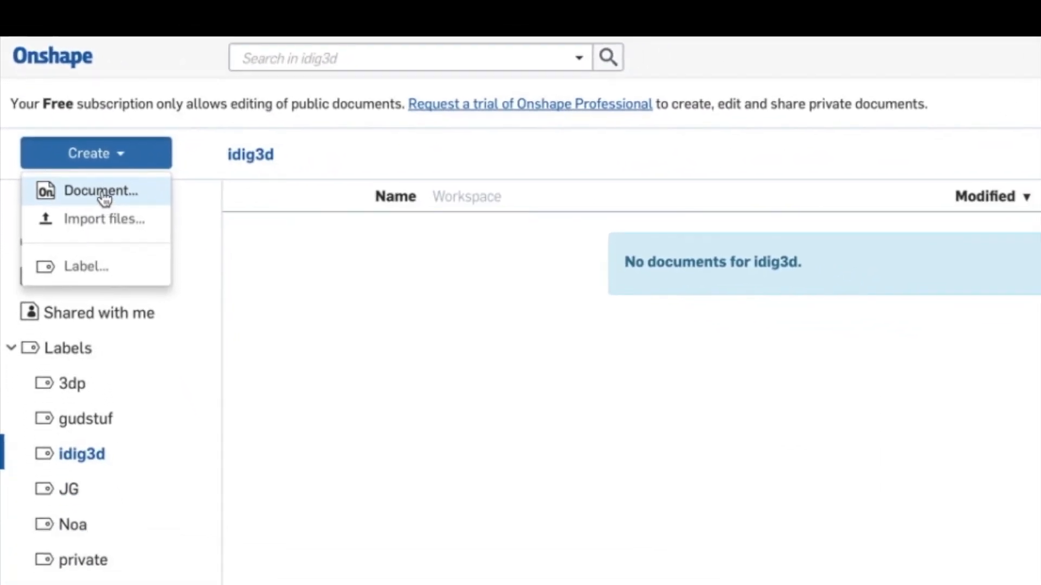
left_click(75, 140)
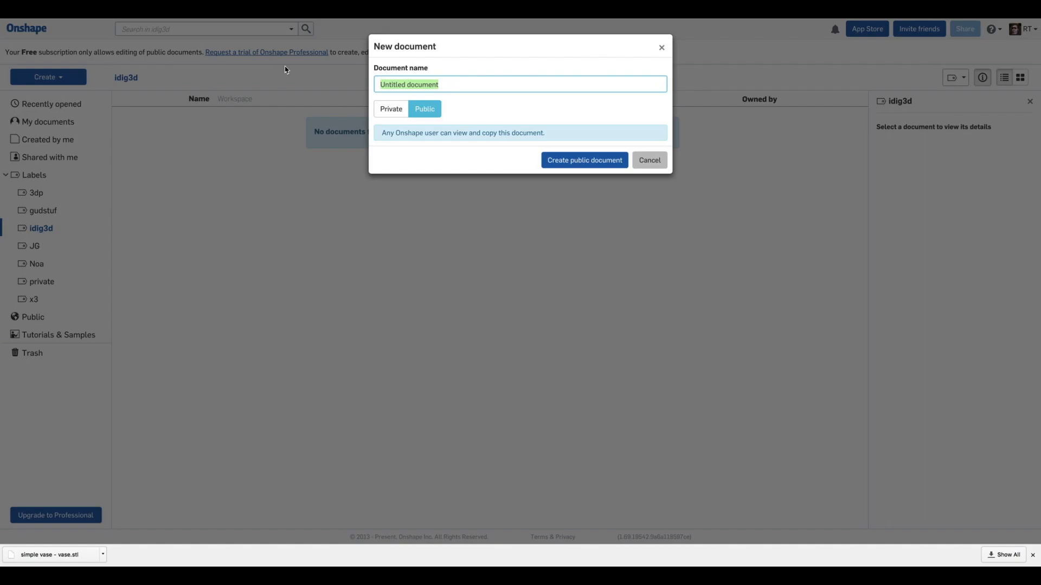
type("vase tur")
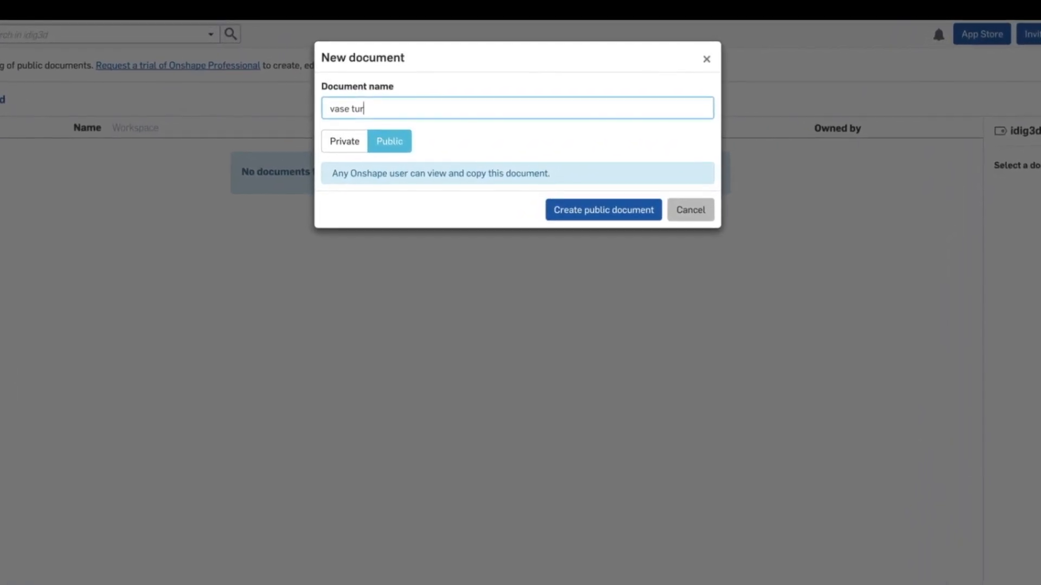
key("BackSpace")
type("t")
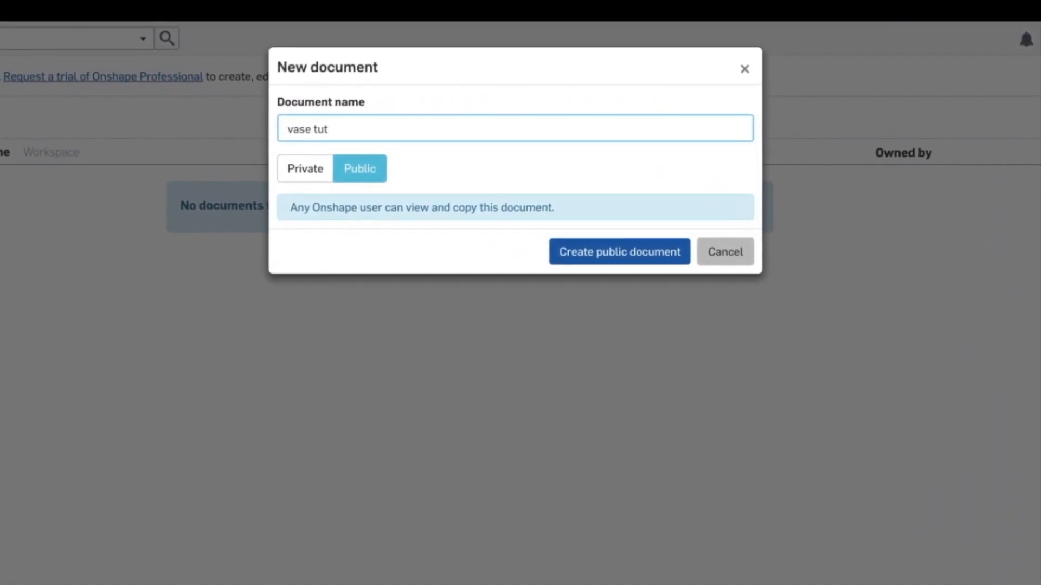
type("oria")
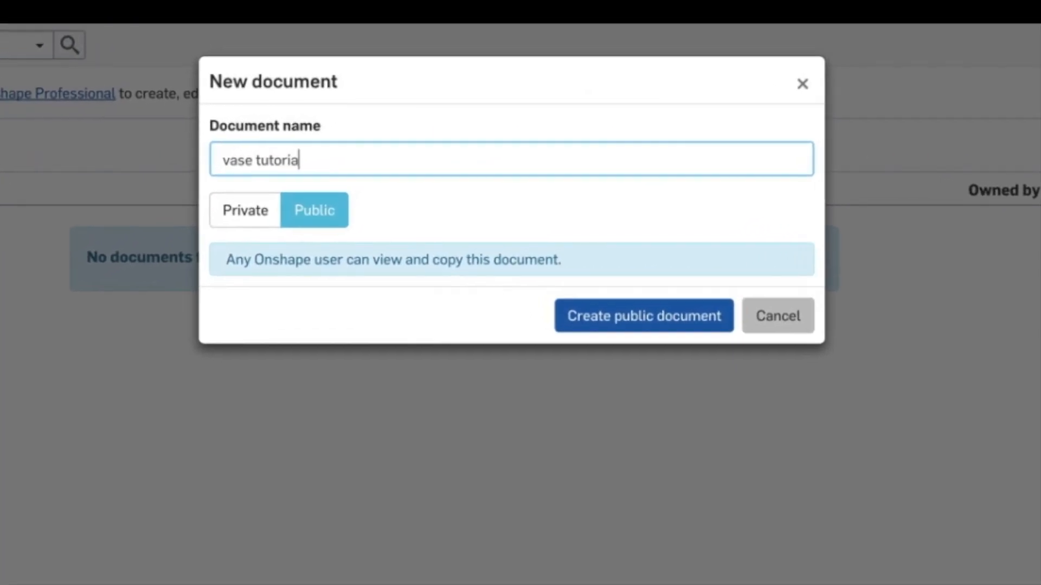
type("l")
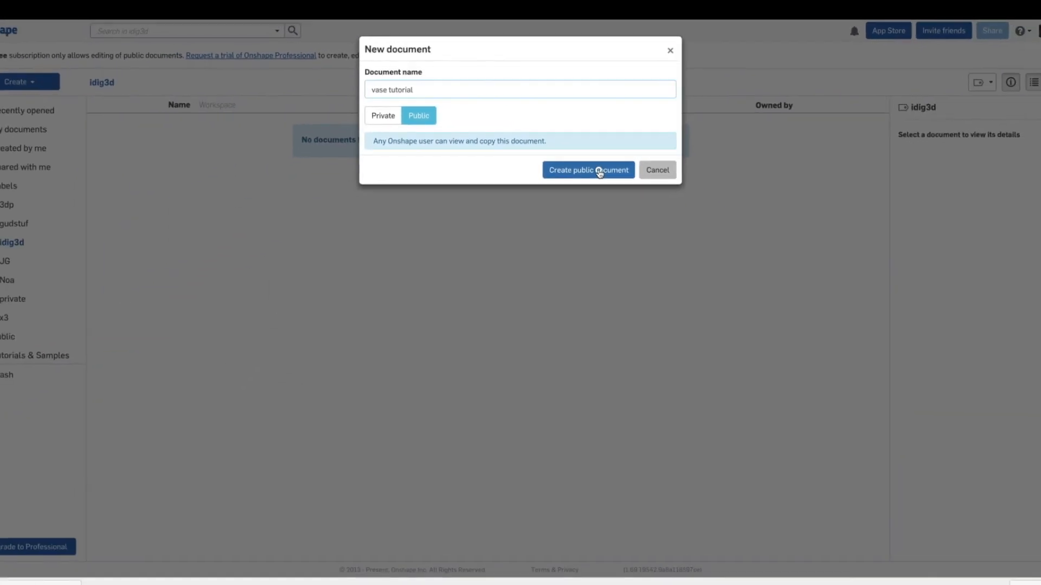
left_click(599, 171)
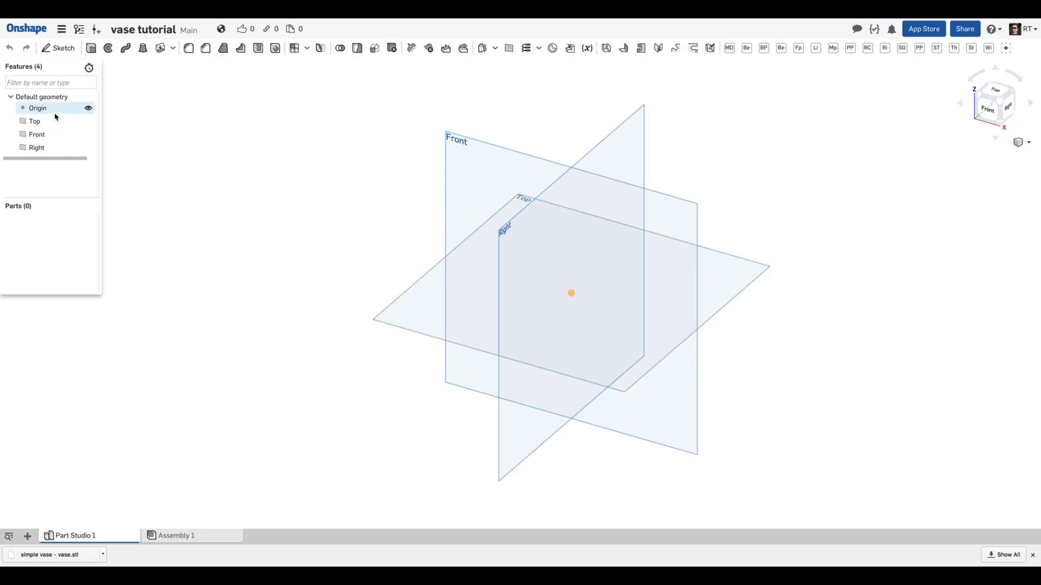
- Examine the default planes from the front, back and side orientations and return to the trimetric view
left_click(88, 108)
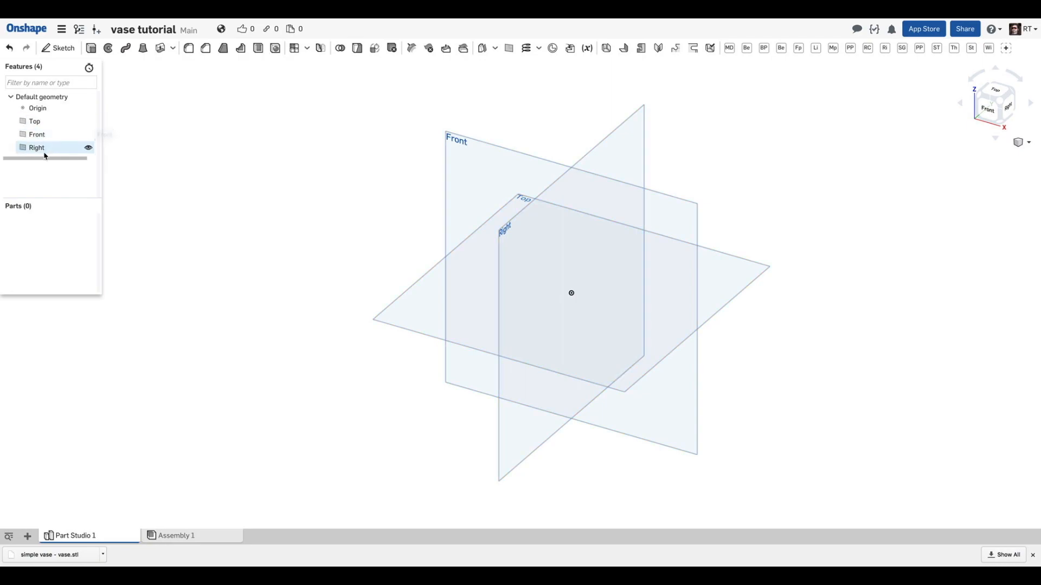
left_click(988, 114)
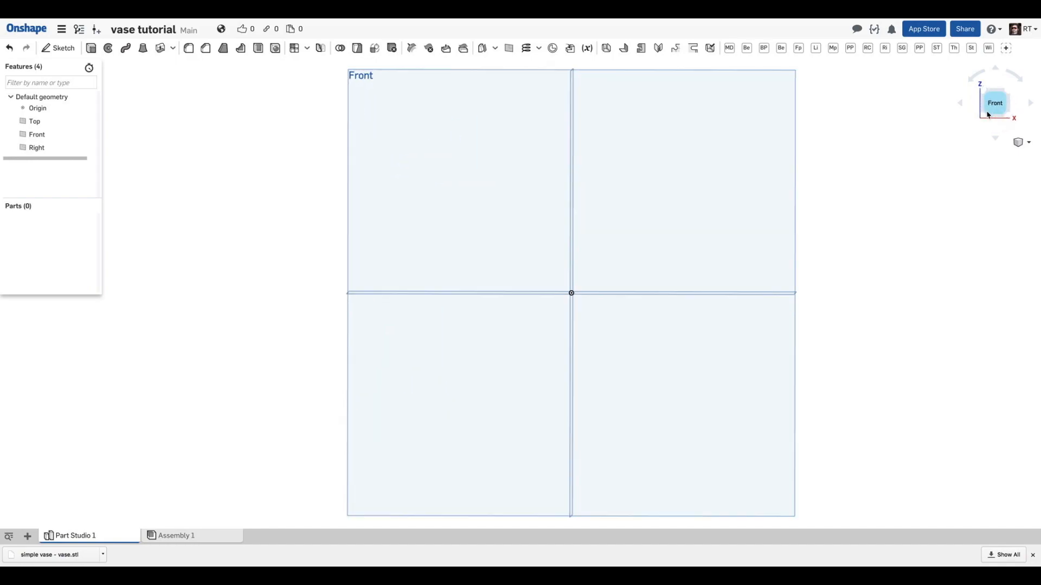
left_click(984, 104)
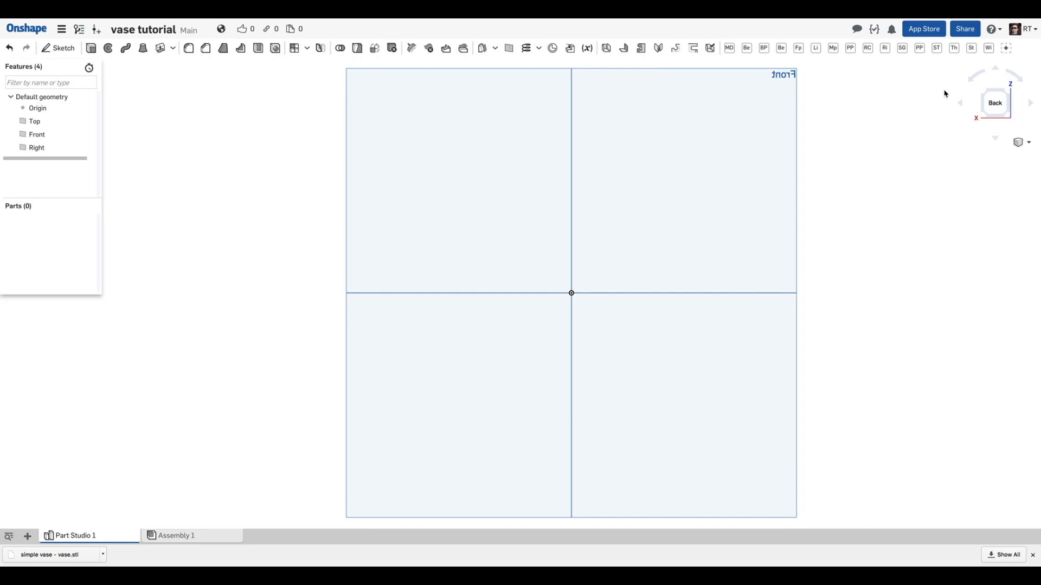
left_click(985, 92)
left_click(1019, 107)
left_click(1030, 103)
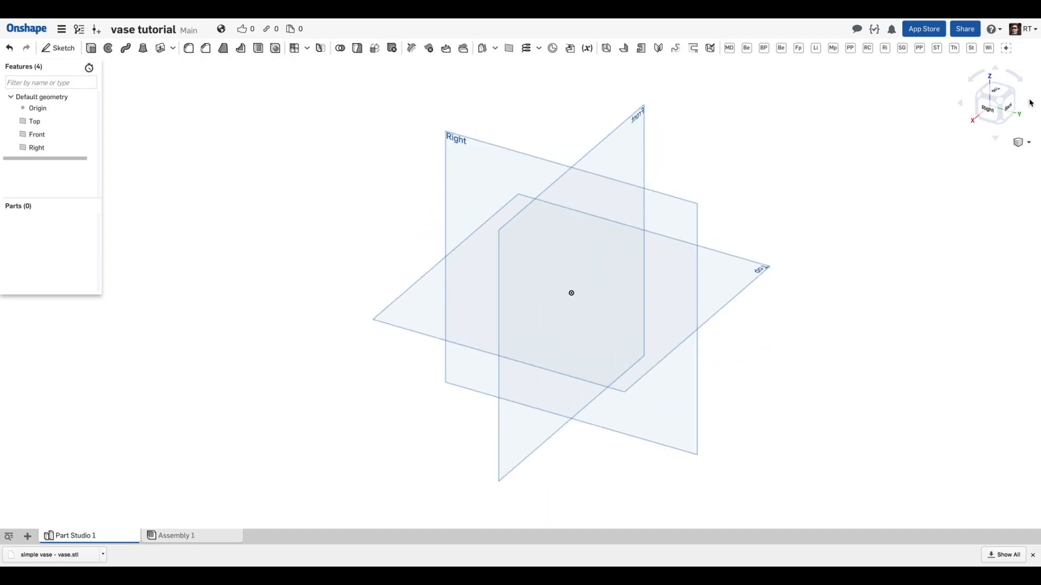
left_click(999, 70)
left_click(994, 139)
left_click(1022, 143)
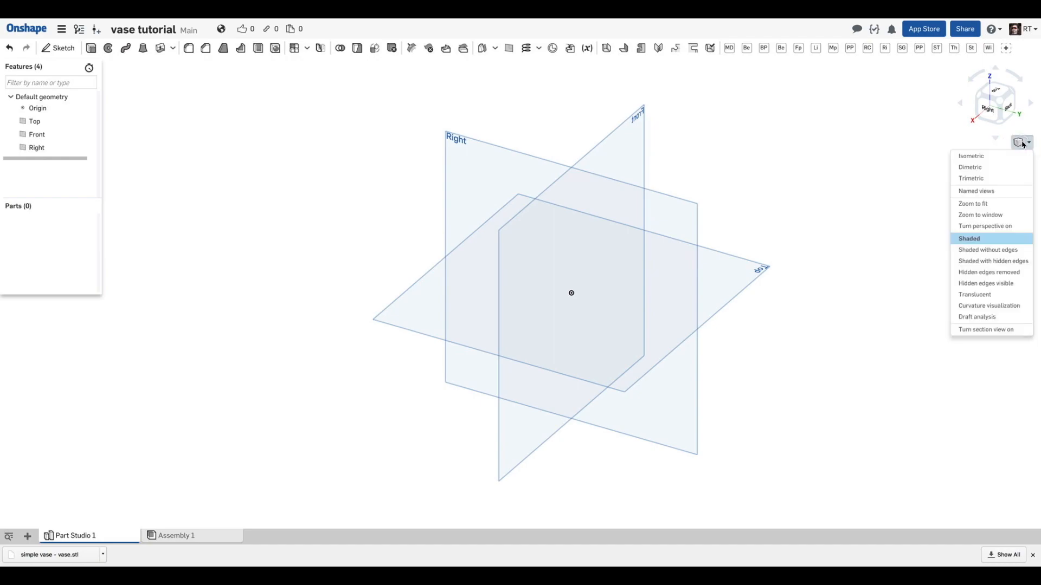
left_click(971, 156)
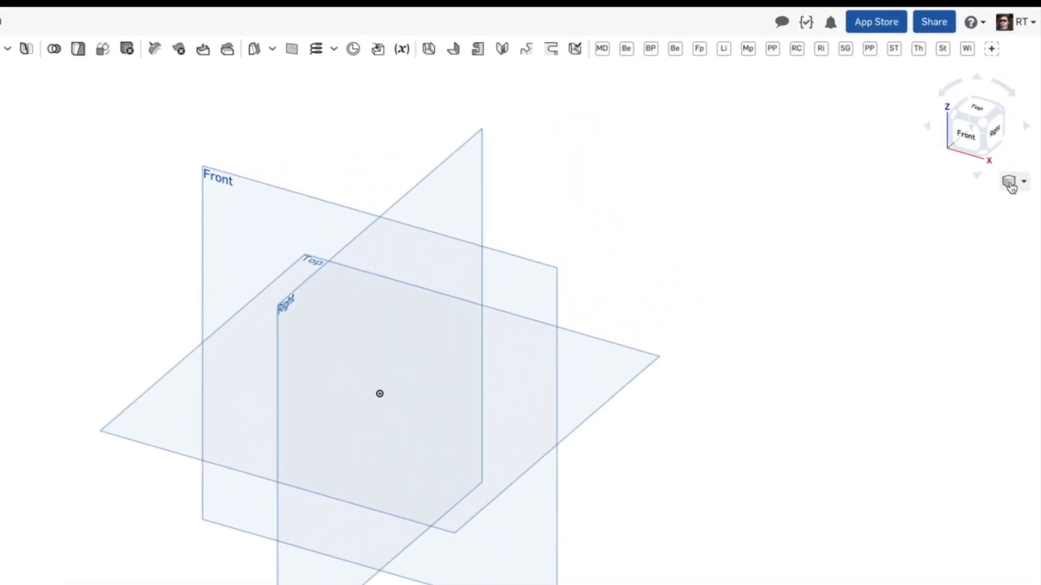
- Reposition the view cube, orbit the default planes freely and restore the trimetric view
left_click(1003, 215)
left_click(883, 273)
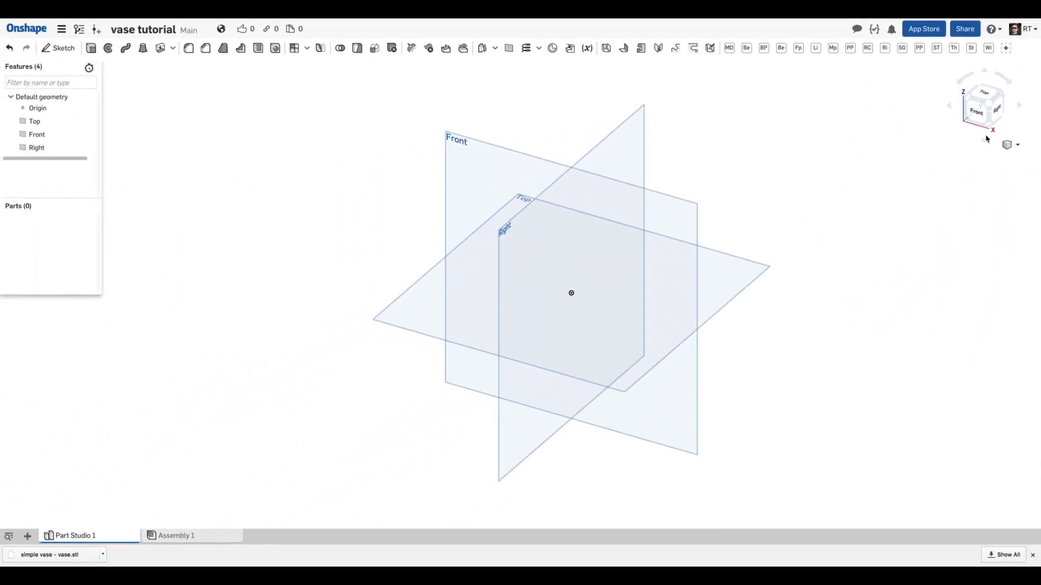
left_click_drag(991, 104, 1029, 97)
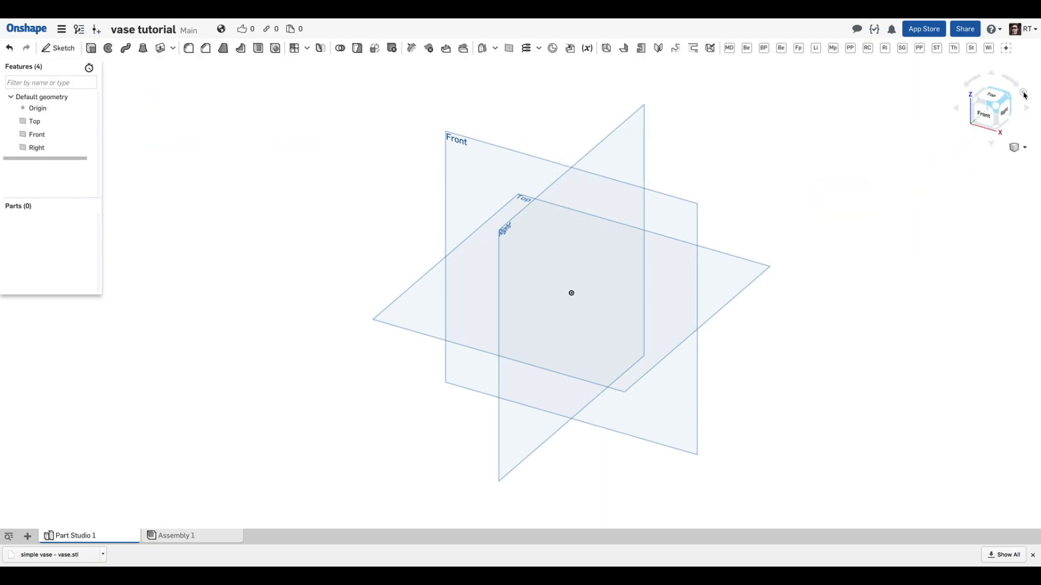
right_click_drag(932, 158, 462, 215)
right_click_drag(948, 160, 706, 147)
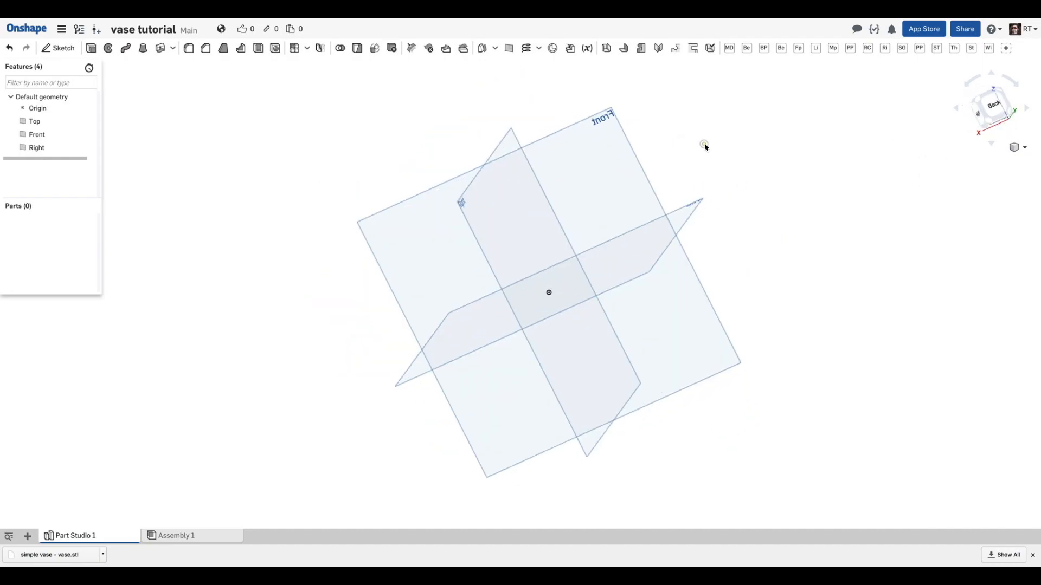
left_click(1019, 147)
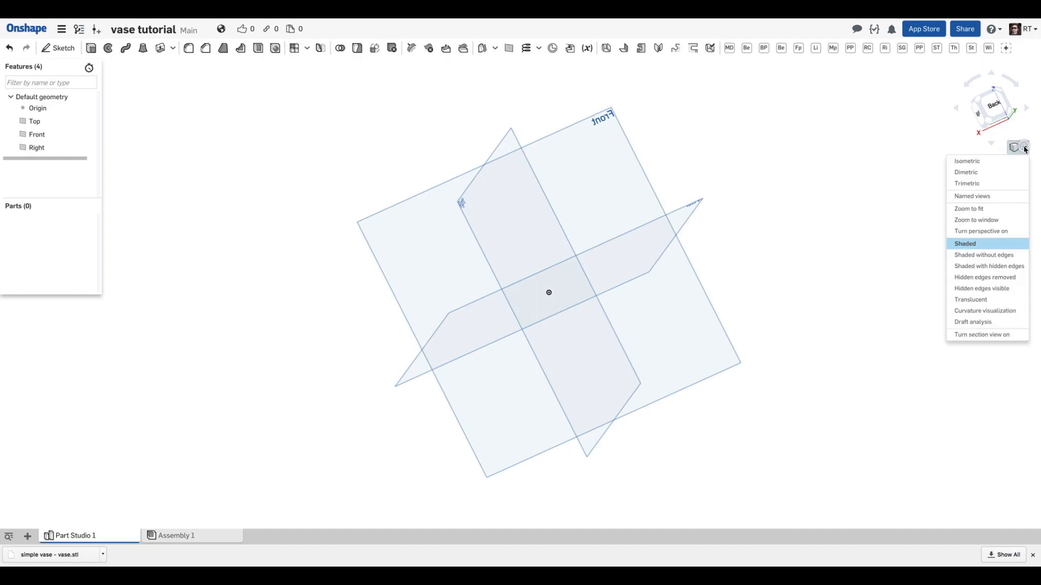
left_click(982, 184)
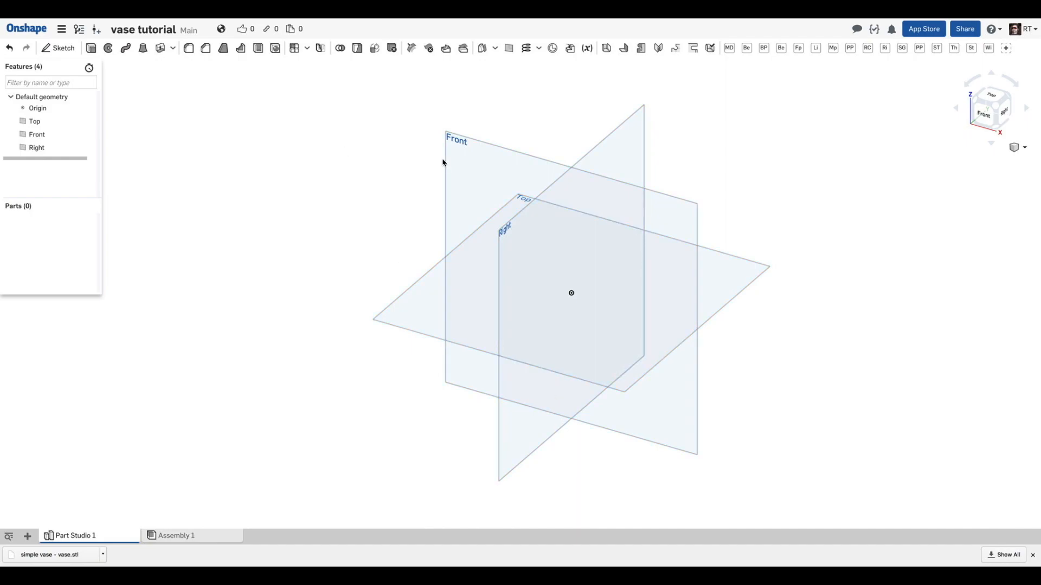
- Select the Front, Top and Right planes together and deselect each one individually
left_click(464, 162)
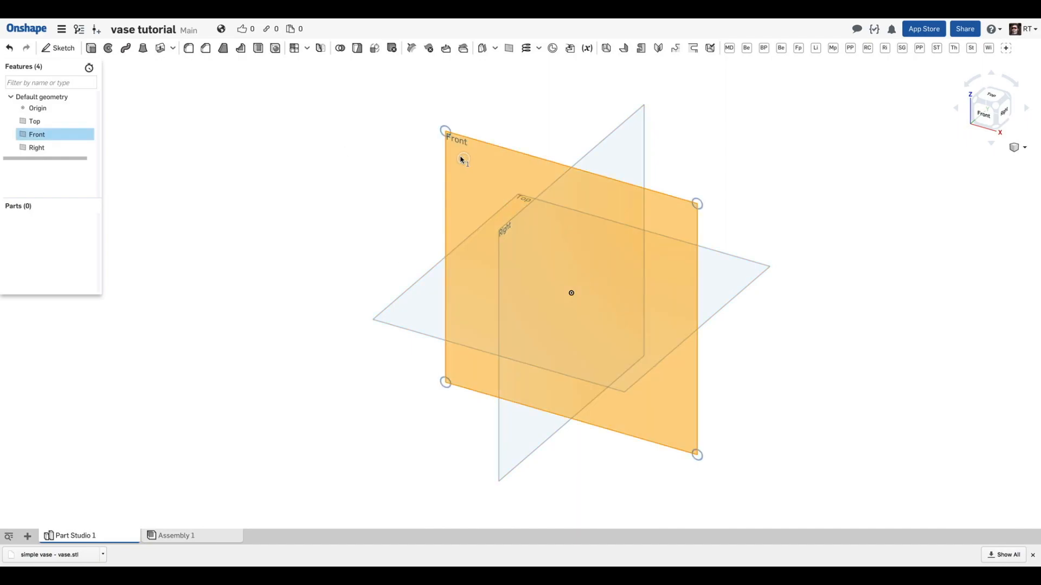
left_click(412, 322)
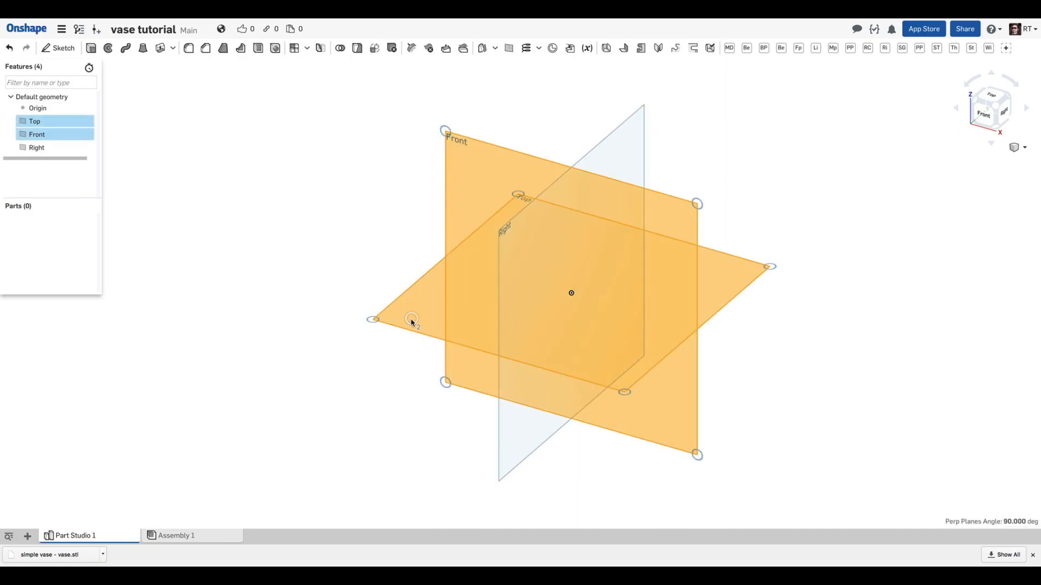
left_click(632, 154)
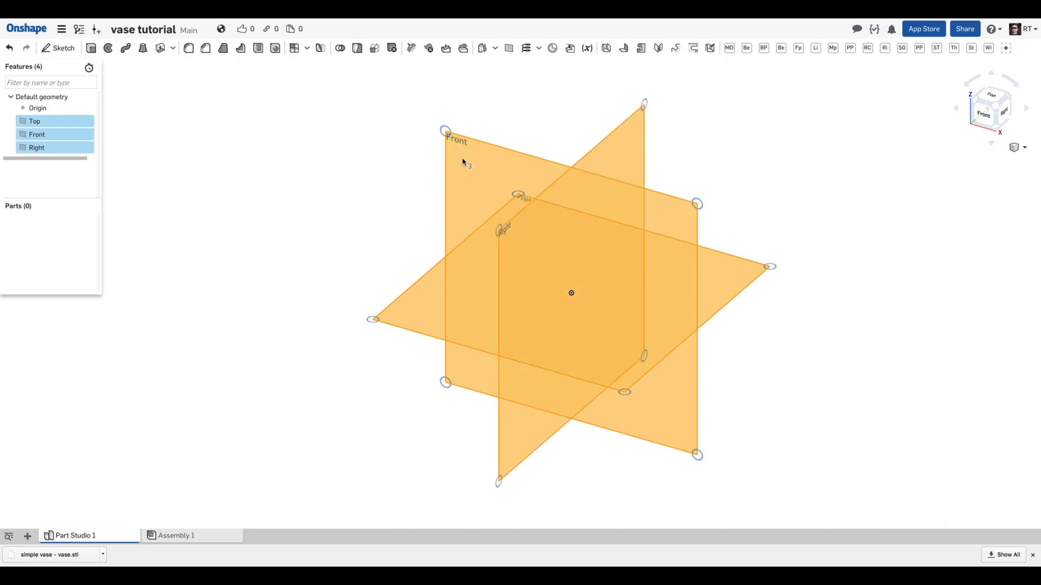
left_click(464, 162)
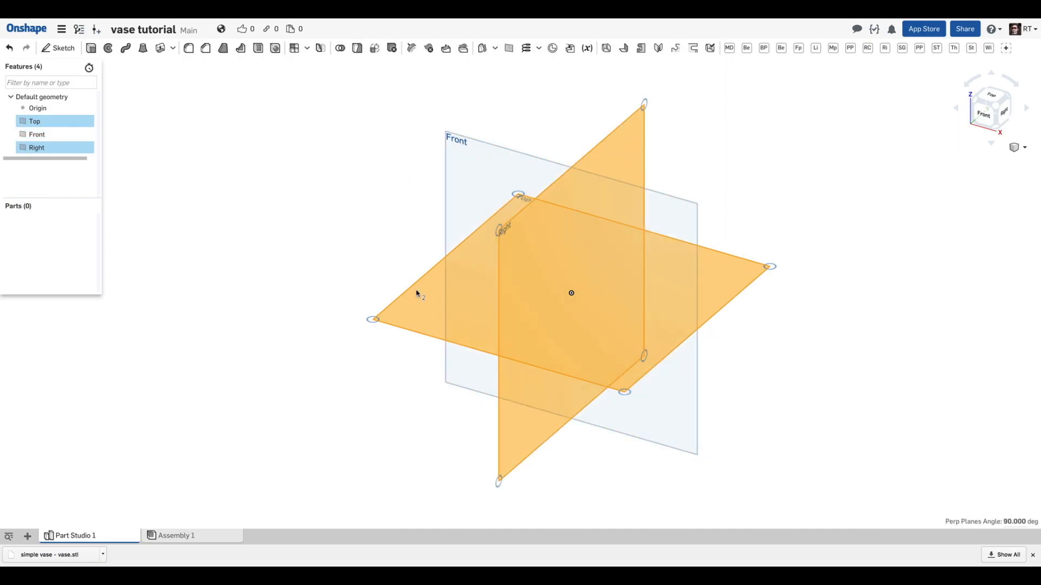
left_click(432, 296)
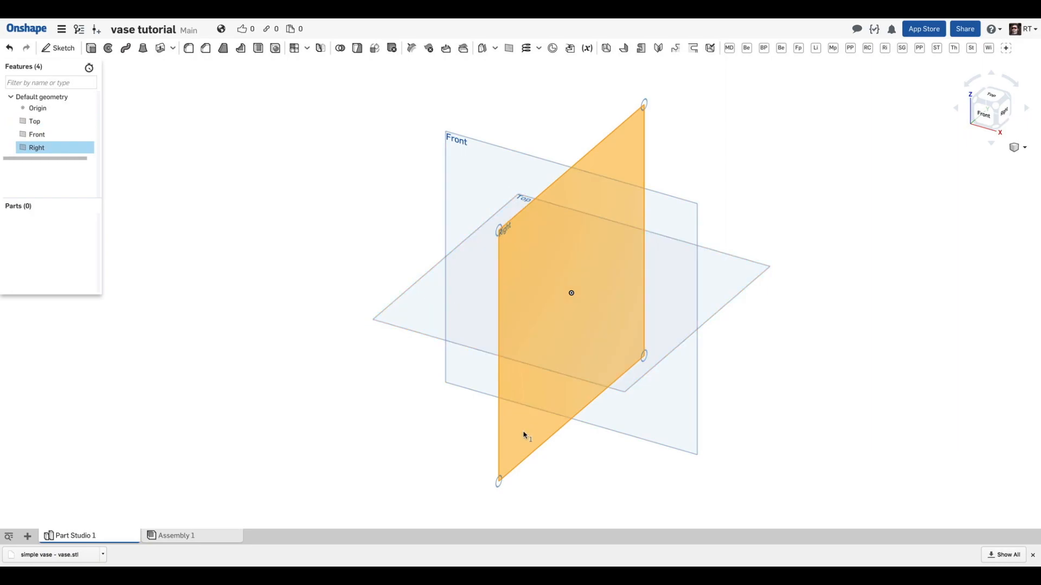
left_click(523, 428)
- Select all three default planes and clear the selection, and repeat with only the Front and Right planes
left_click(478, 374)
left_click(415, 322)
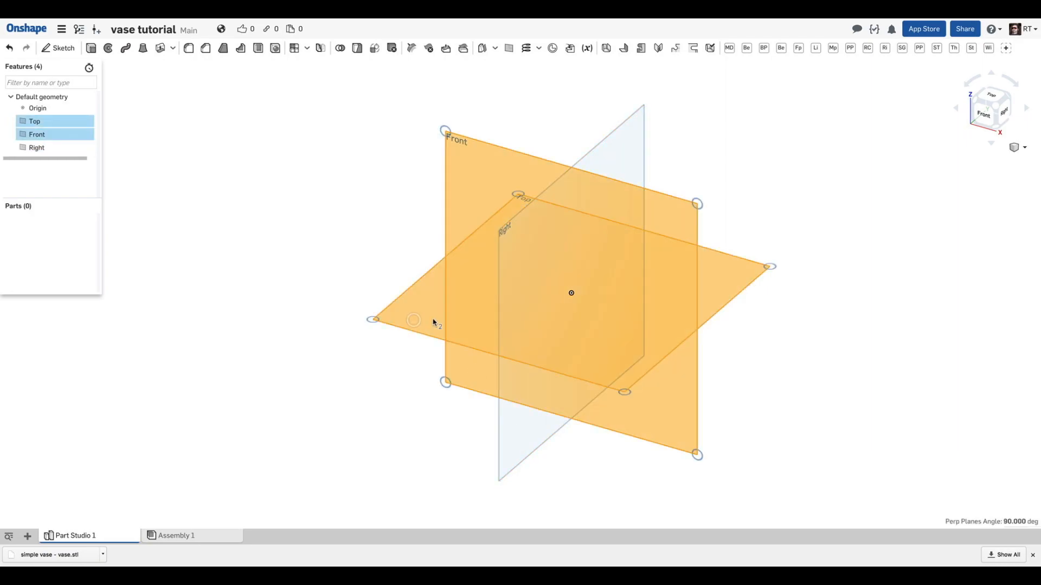
left_click(525, 449)
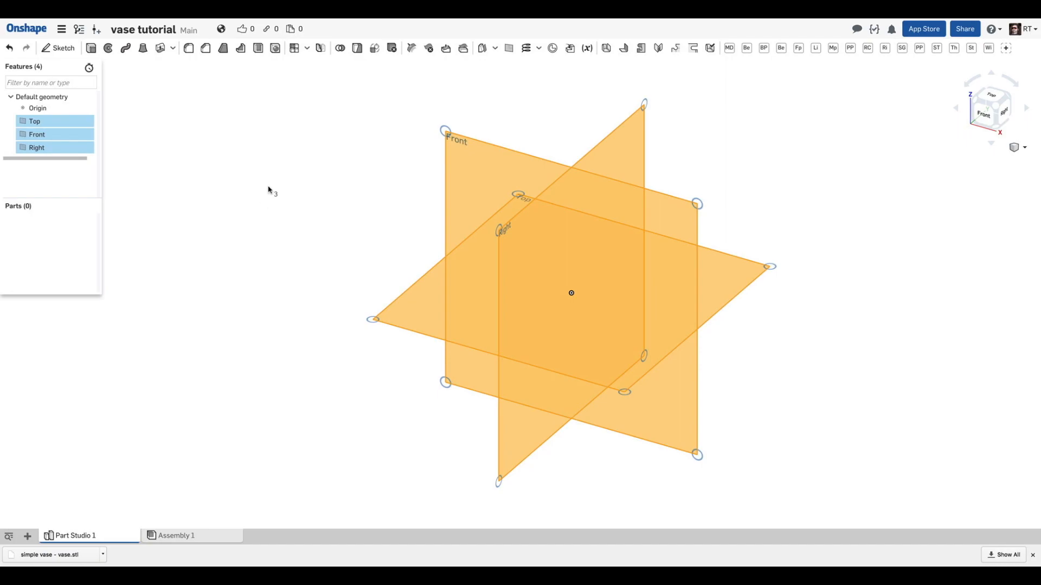
left_click(269, 191)
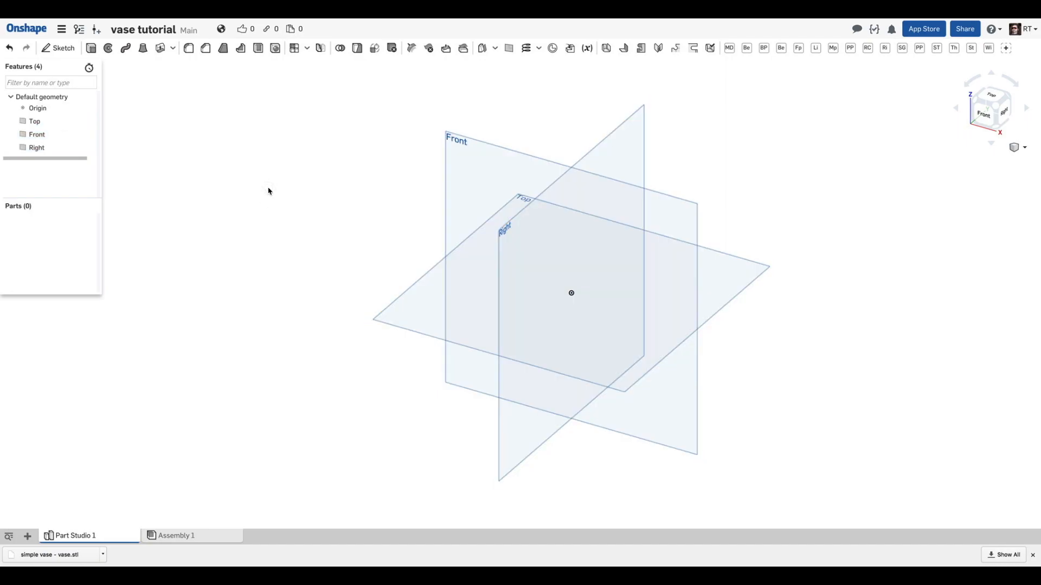
left_click(474, 183)
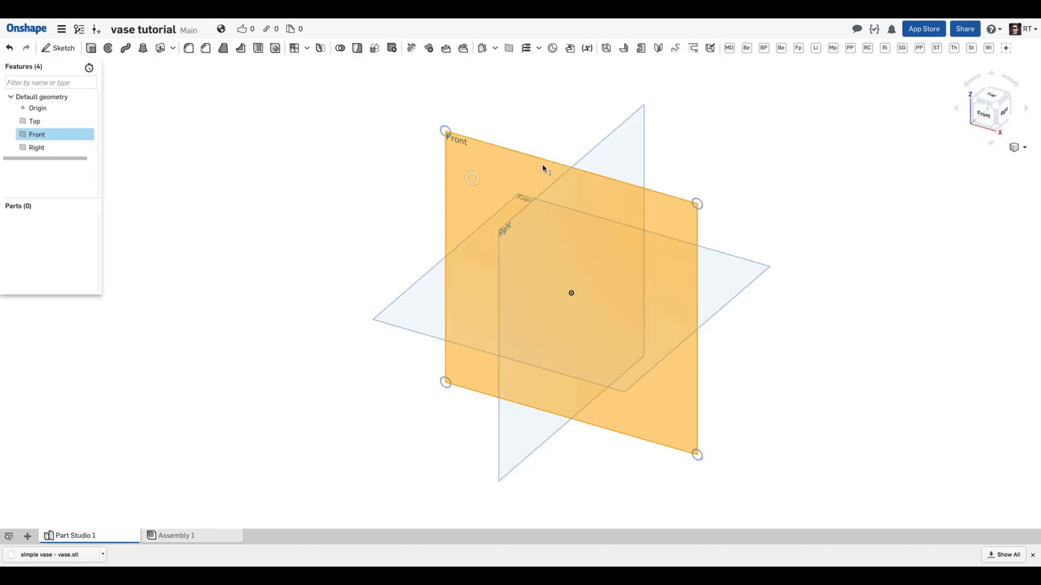
left_click(628, 140)
left_click(383, 167)
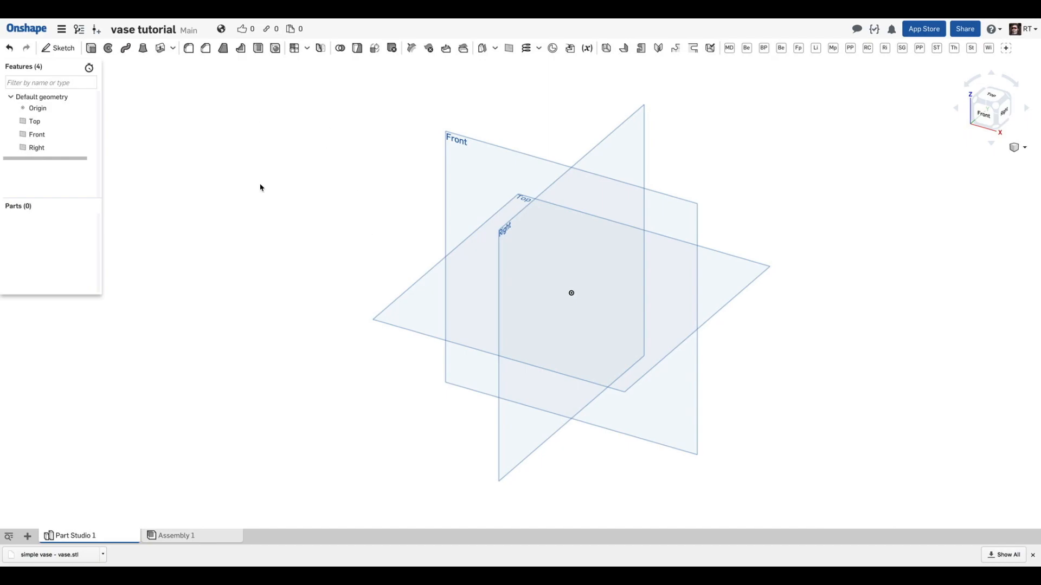
- Sketch a closed four-line outline around the origin on the Front plane, with three consecutive-side lengths of about 135, 126 and 220
left_click(484, 162)
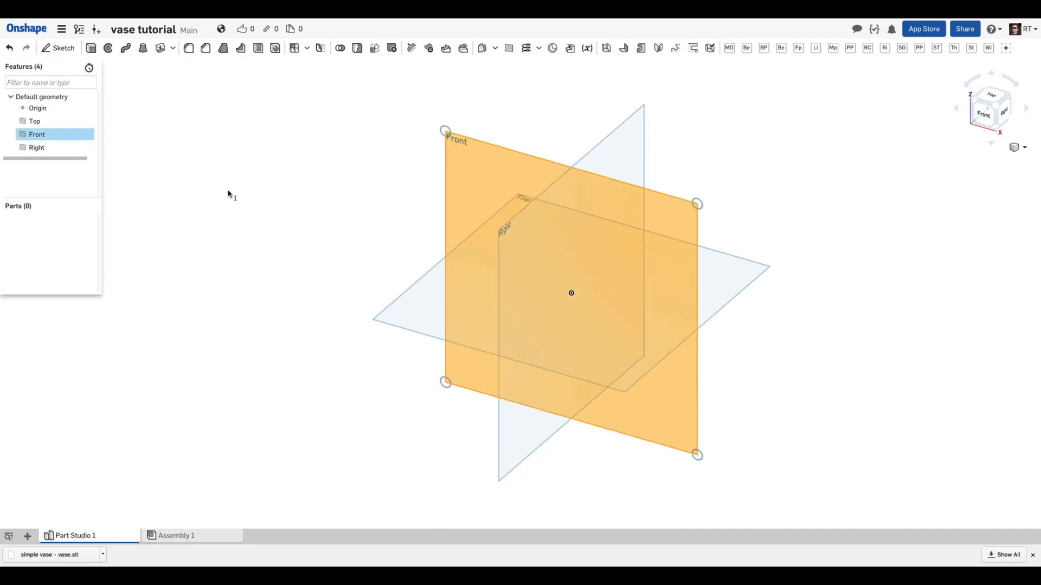
left_click(60, 49)
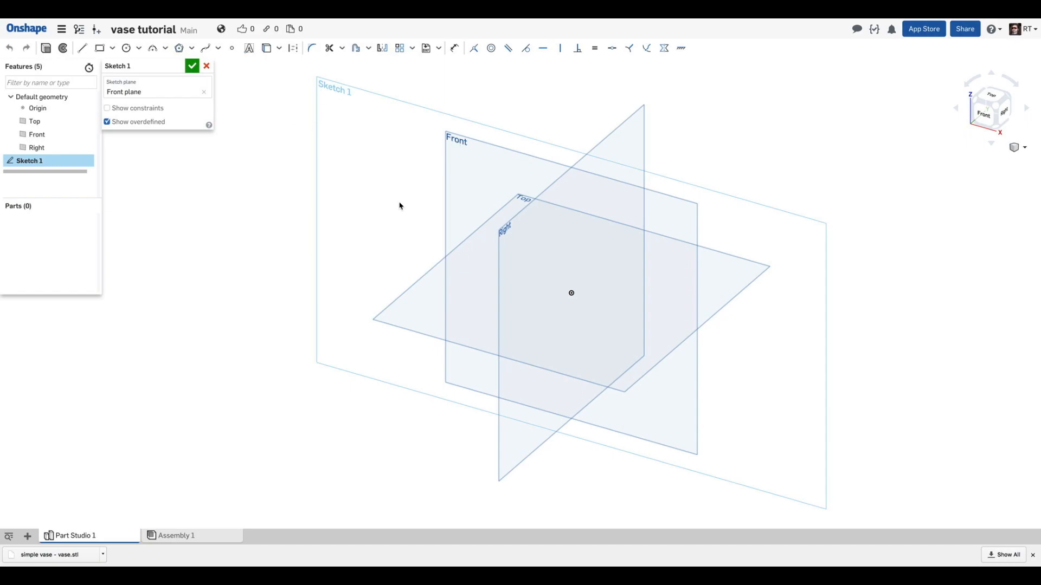
left_click(83, 49)
left_click(576, 193)
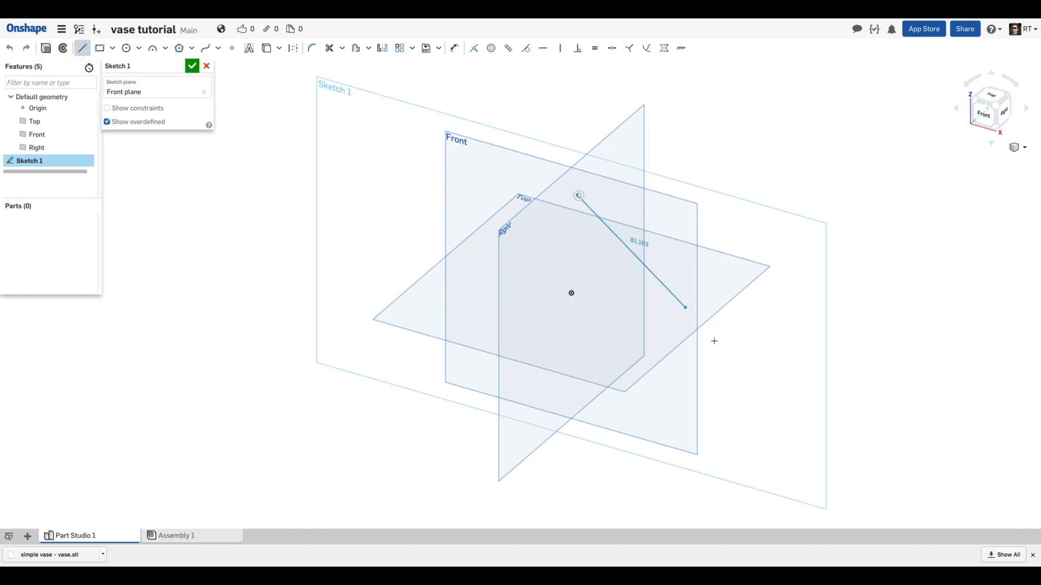
left_click(745, 370)
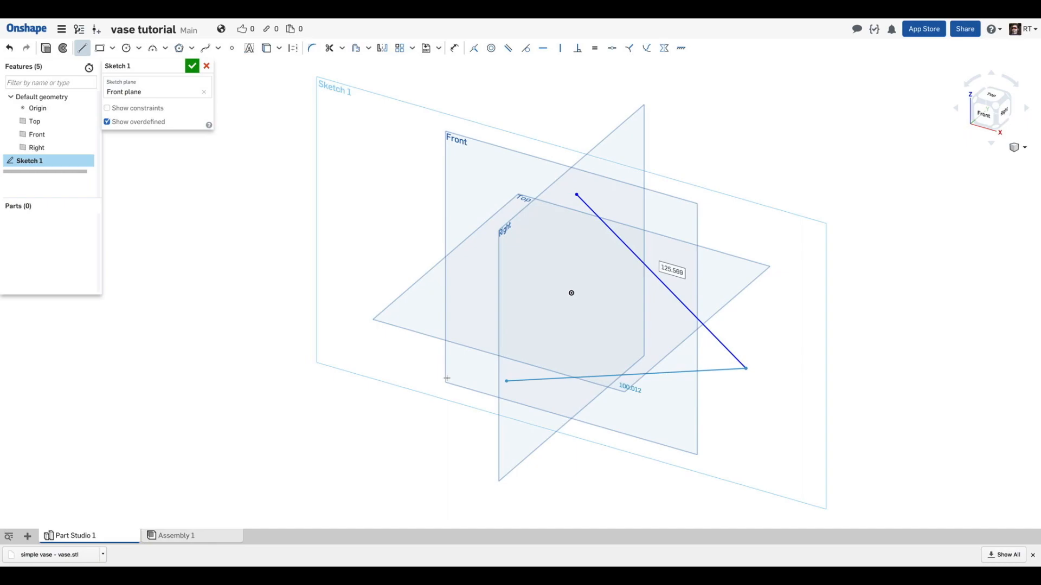
left_click(392, 372)
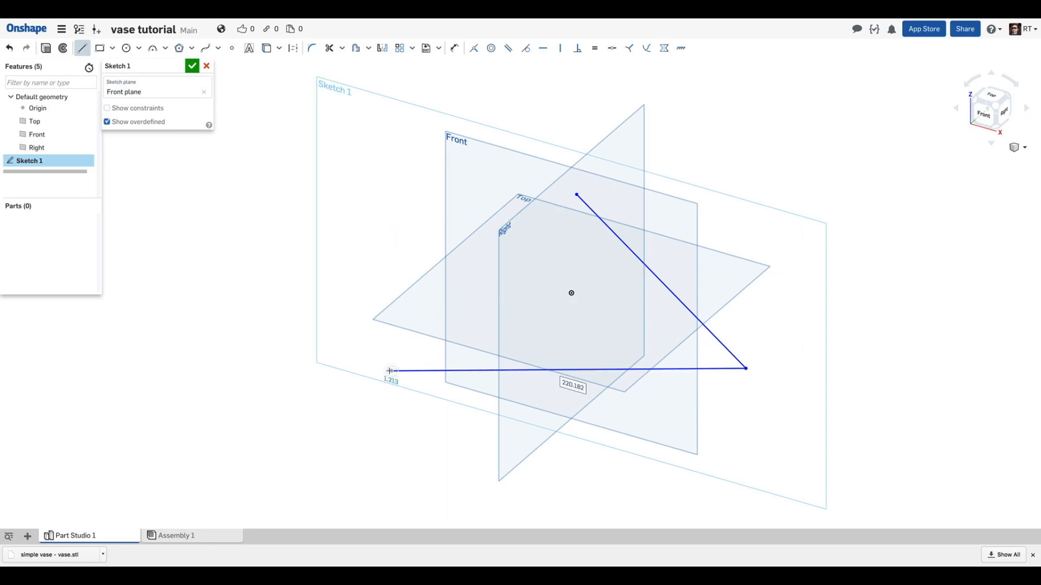
left_click(363, 204)
left_click(576, 194)
mouse_move(711, 221)
right_mouse_down()
mouse_move(574, 239)
mouse_move(623, 262)
mouse_move(711, 227)
mouse_move(779, 260)
mouse_move(788, 312)
mouse_move(768, 239)
mouse_move(676, 234)
right_mouse_up()
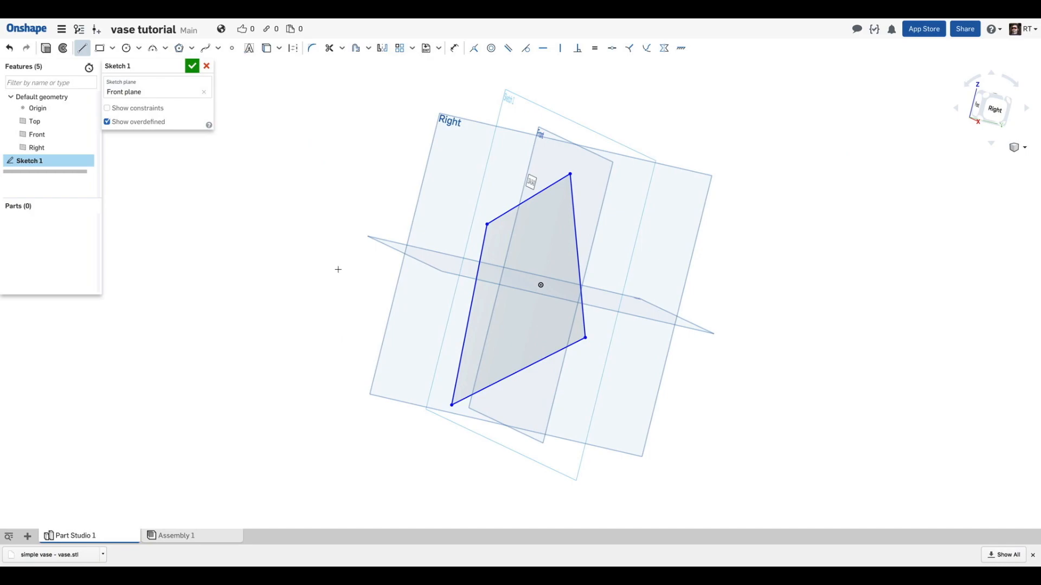
key("n")
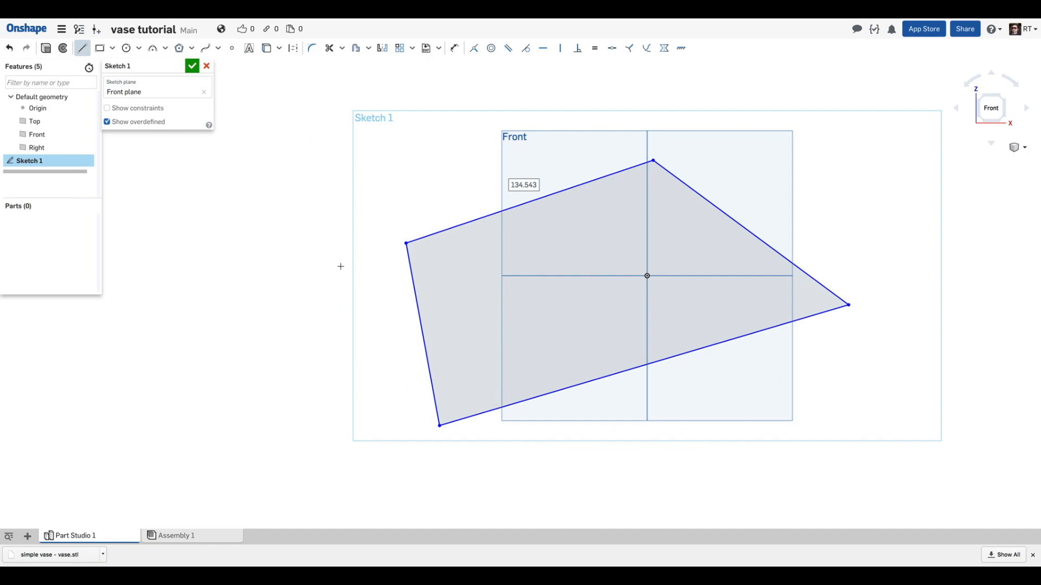
- Fit the outline on screen, toggle the default planes off and on, and tilt the view slightly
key("f")
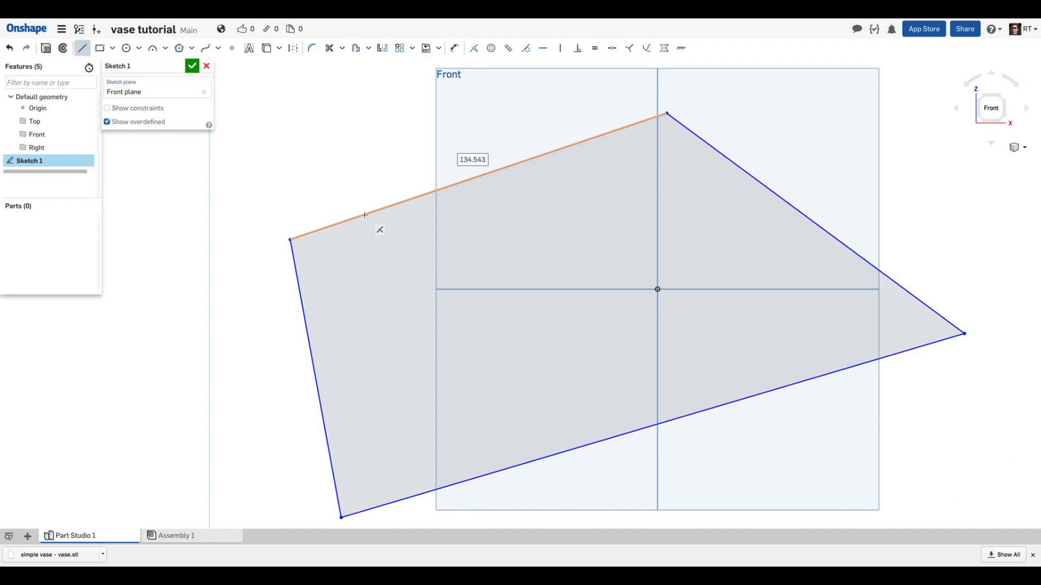
key("p")
key("p")
key("p")
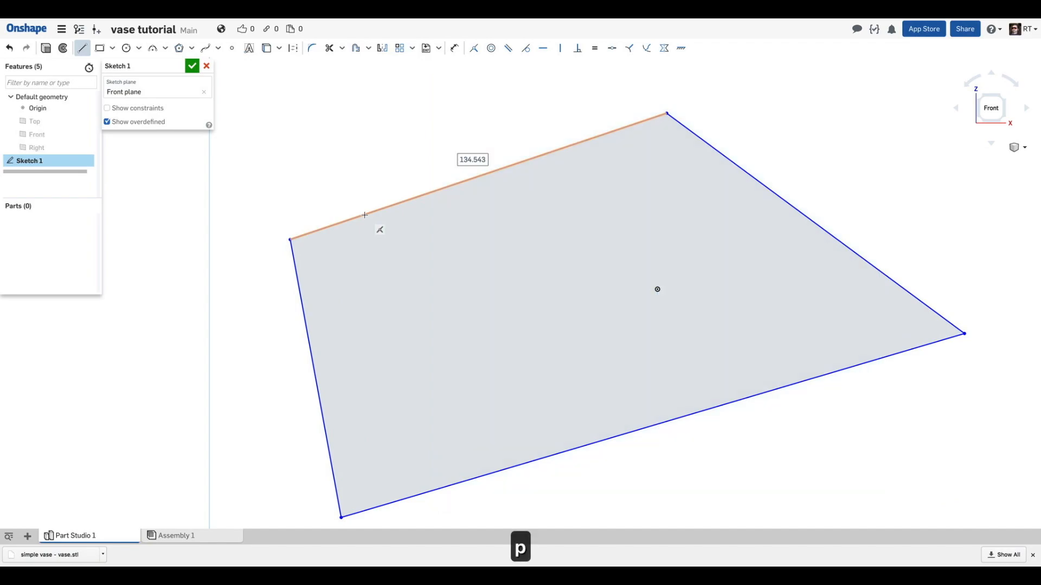
key("p")
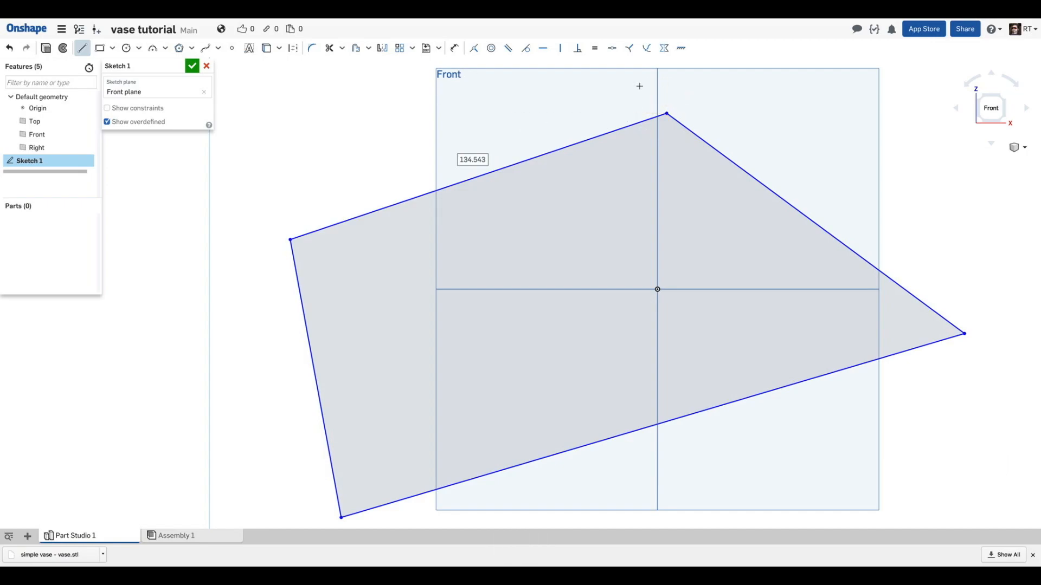
key("p")
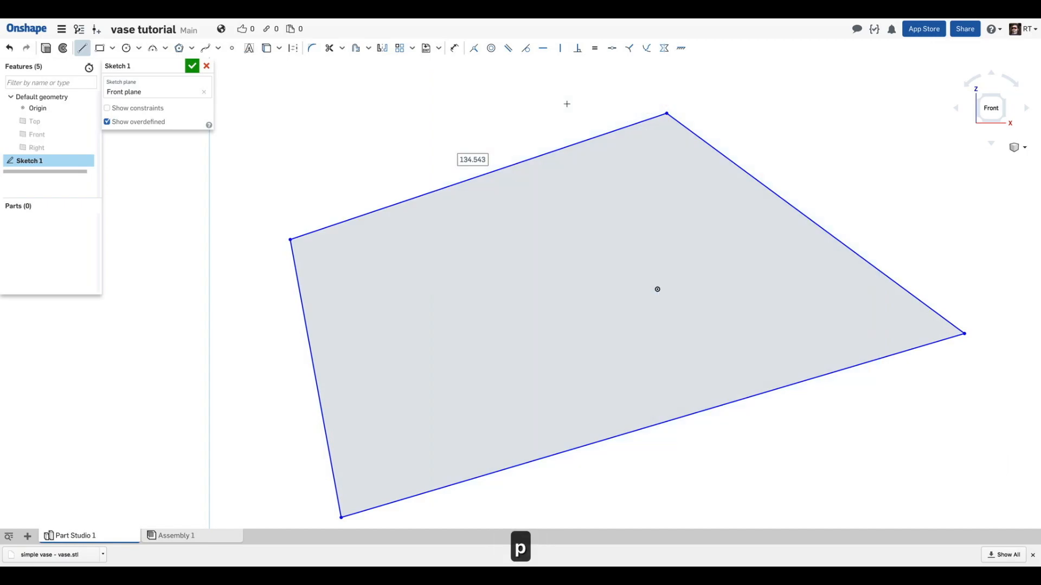
key("f")
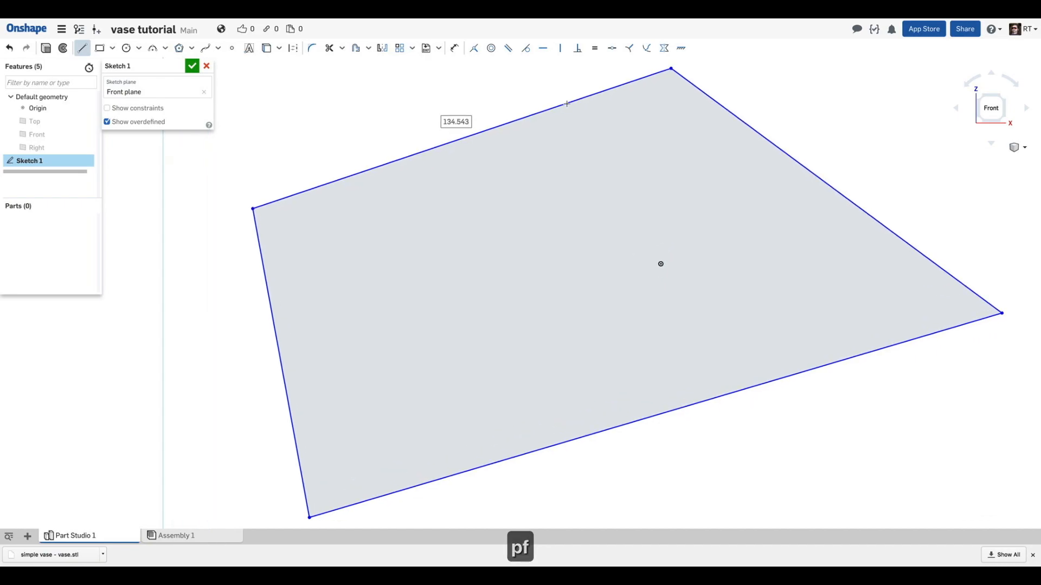
scroll(560, 133, "down", 3)
mouse_move(560, 132)
right_mouse_down()
mouse_move(564, 163)
mouse_move(528, 163)
mouse_move(551, 146)
right_mouse_up()
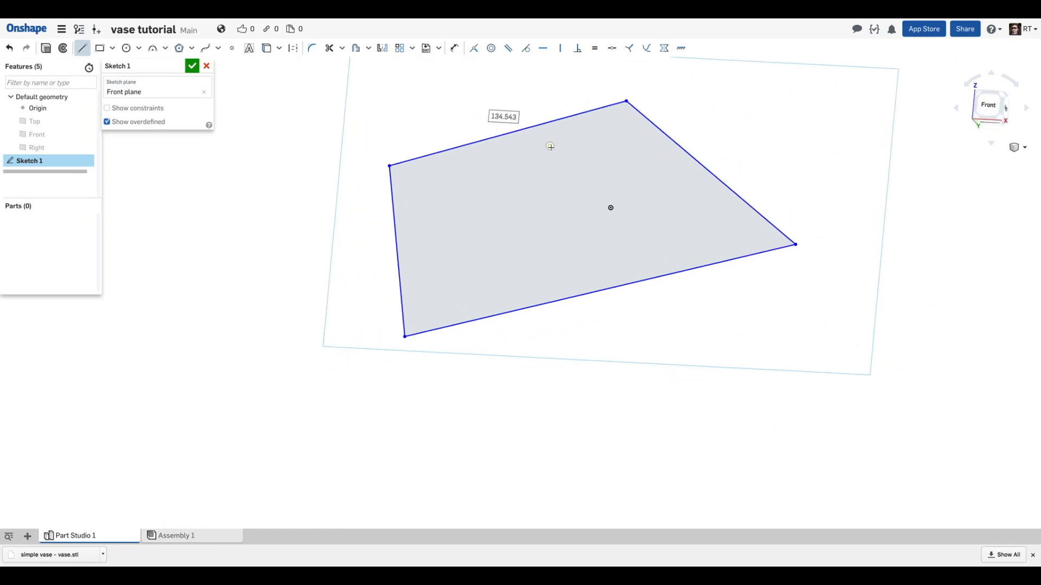
- Undo the hiding of the default planes and all four lines of the outline
left_click(9, 48)
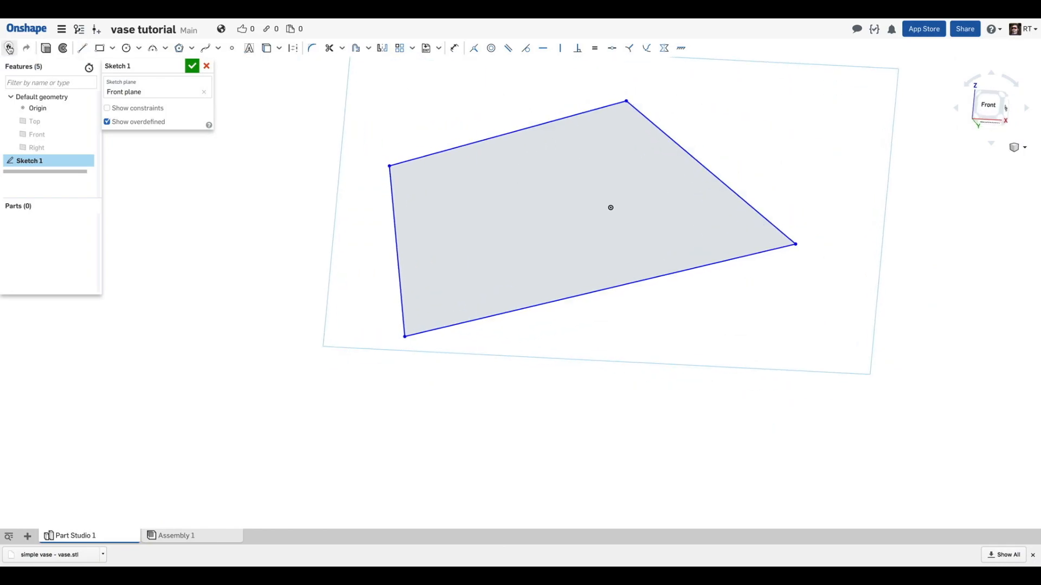
left_click(8, 47)
left_click(6, 49)
left_click(8, 49)
left_click(9, 48)
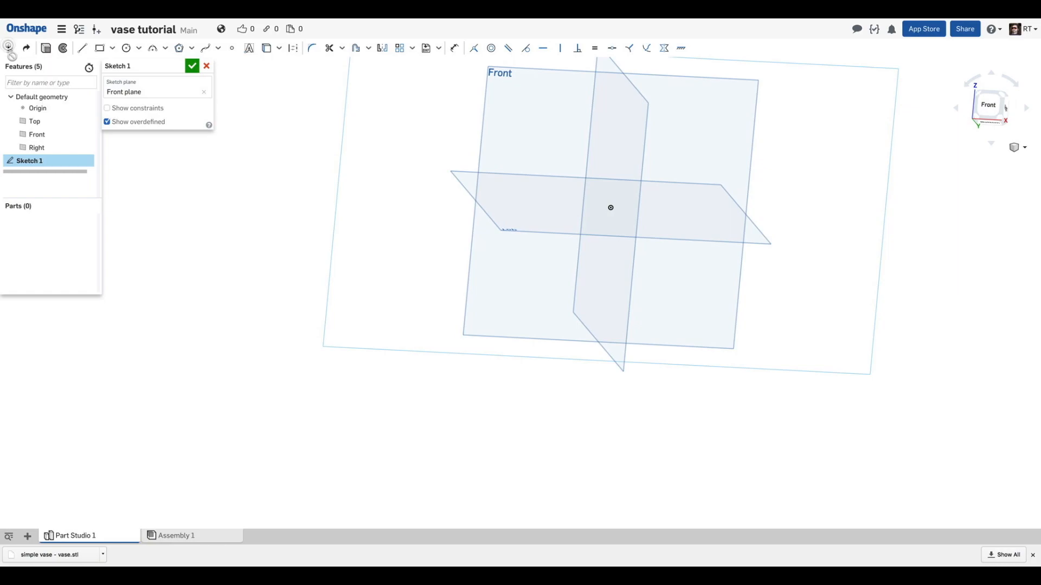
- Redo the four outline lines one at a time
right_click_drag(504, 169, 448, 206)
left_click(27, 49)
mouse_move(388, 202)
right_mouse_down()
mouse_move(442, 181)
mouse_move(411, 234)
mouse_move(414, 188)
mouse_move(392, 221)
right_mouse_up()
left_click(26, 49)
left_click(27, 49)
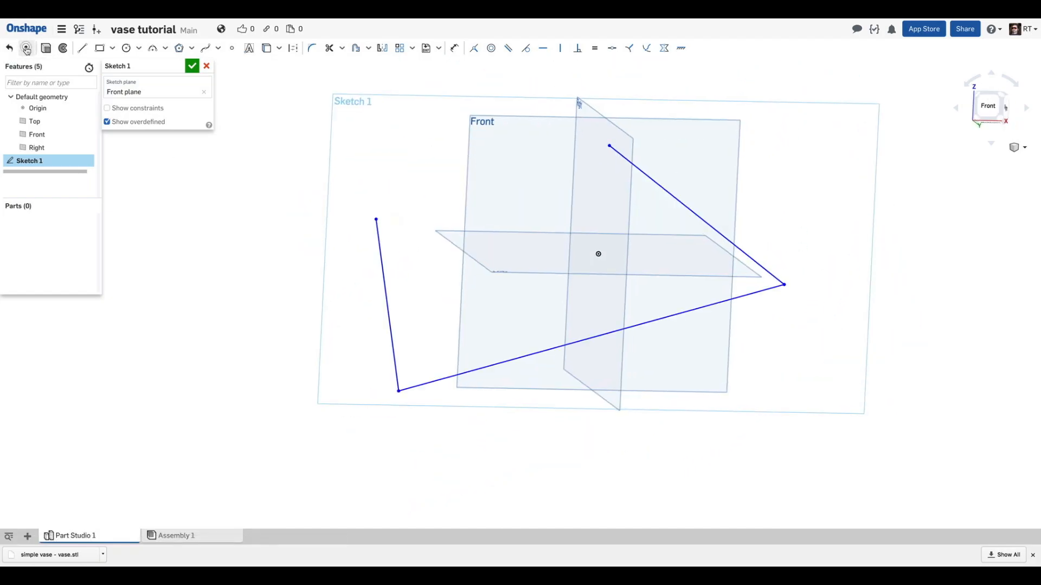
left_click(27, 49)
- Undo the four restored outline lines so the sketch can be started over
left_click(8, 49)
left_click(8, 49)
left_click(9, 48)
left_click(8, 49)
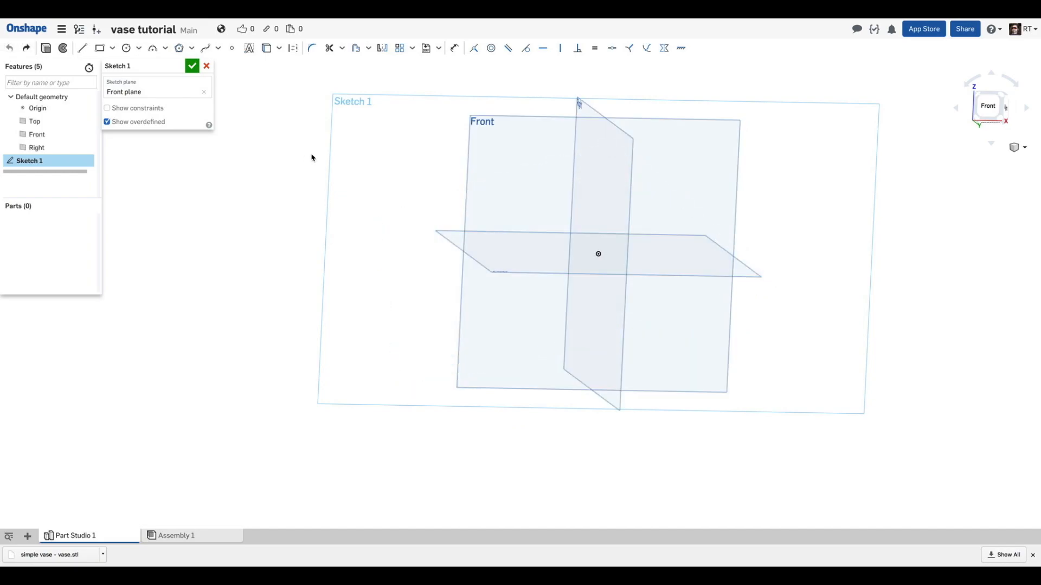
- View the sketch plane straight on, fit it on screen, and toggle the default planes off and back on
key("f")
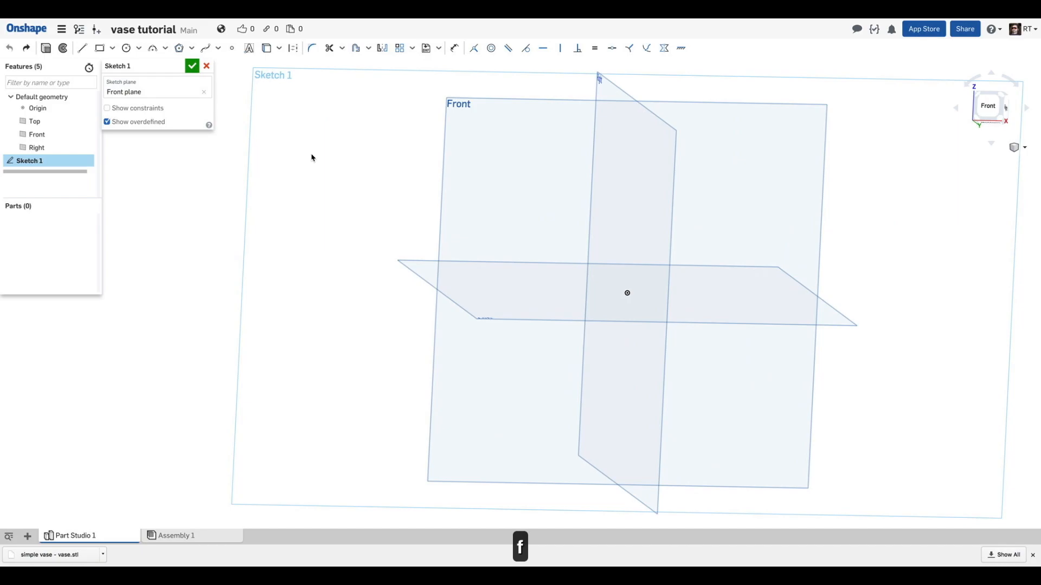
key("n")
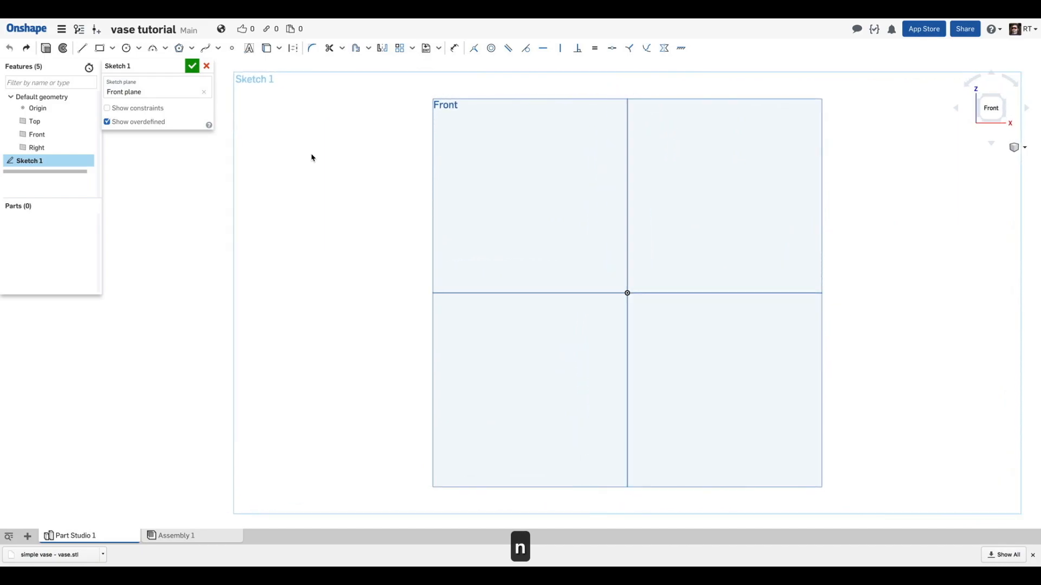
key("f")
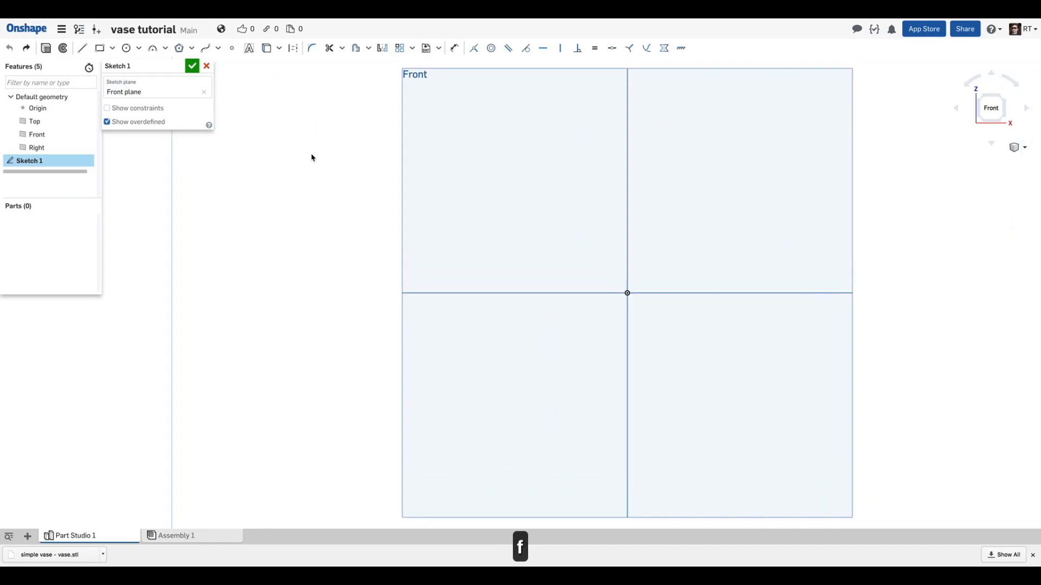
key("p")
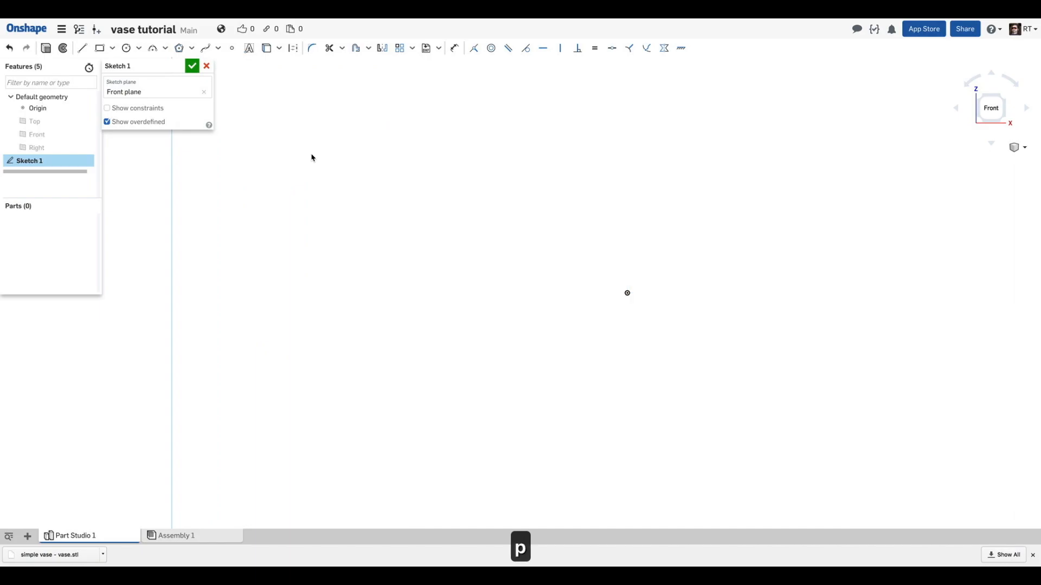
key("f")
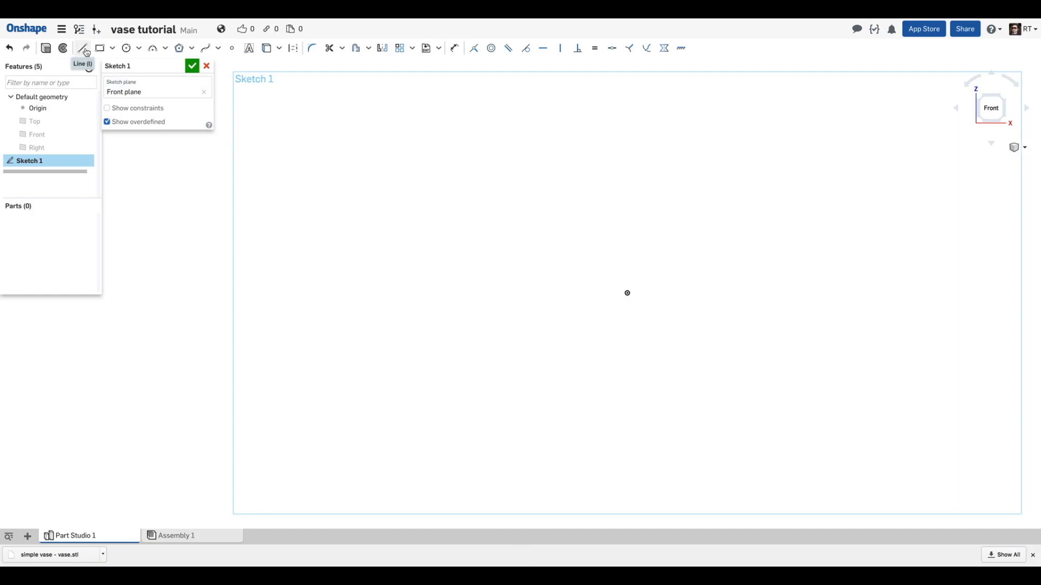
key("p")
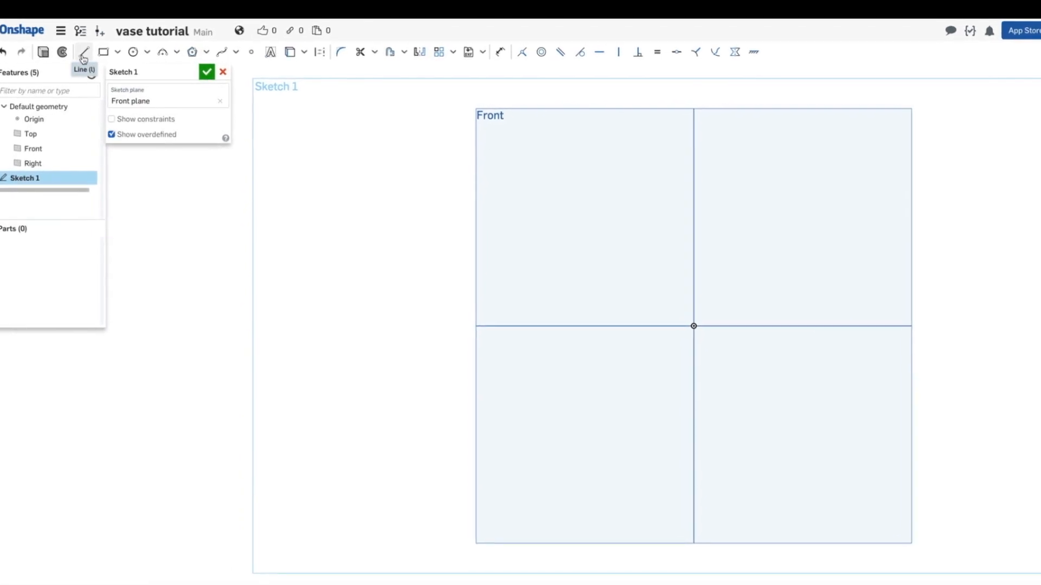
- Draw a corner rectangle from the origin up into the Front plane's positive quadrant, about 70.5 wide and 68.4 high
left_click(125, 57)
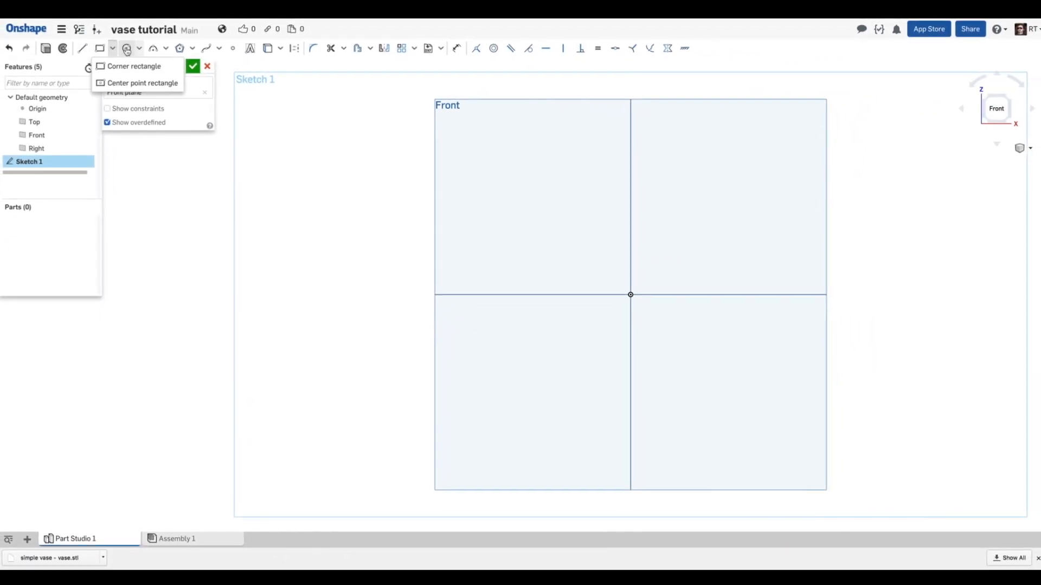
left_click(132, 67)
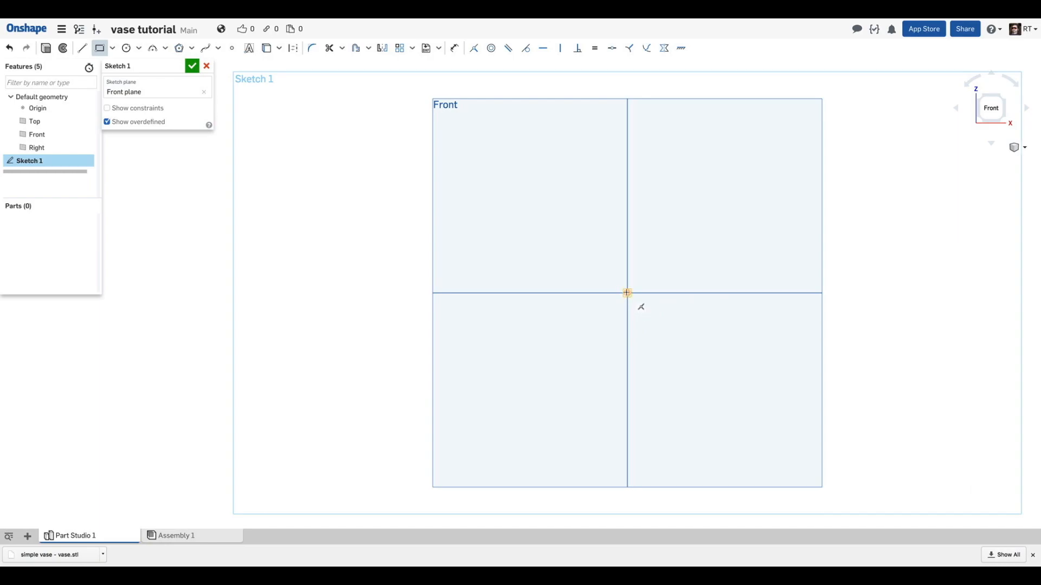
left_click(627, 293)
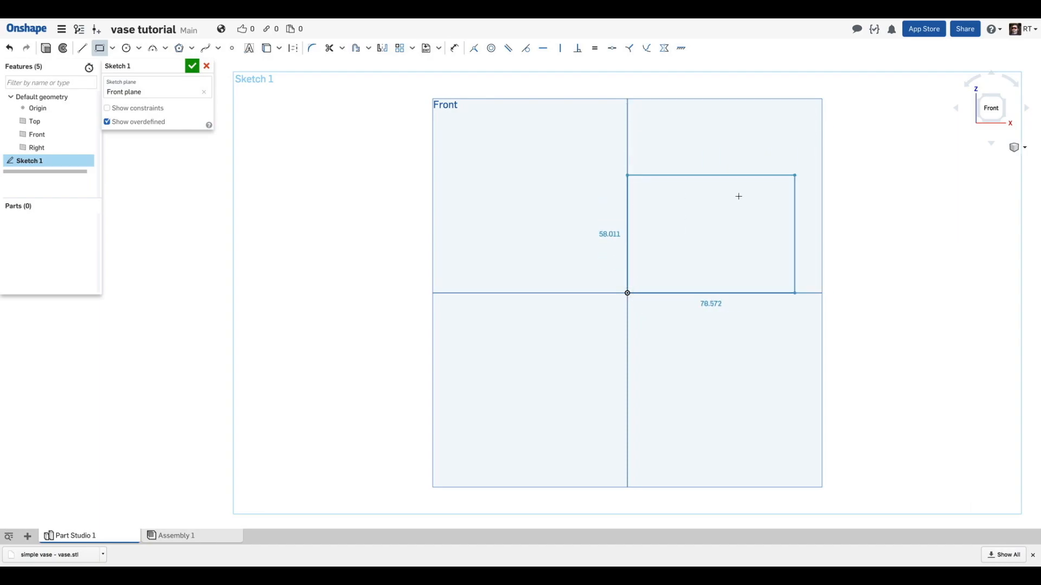
left_click(811, 115)
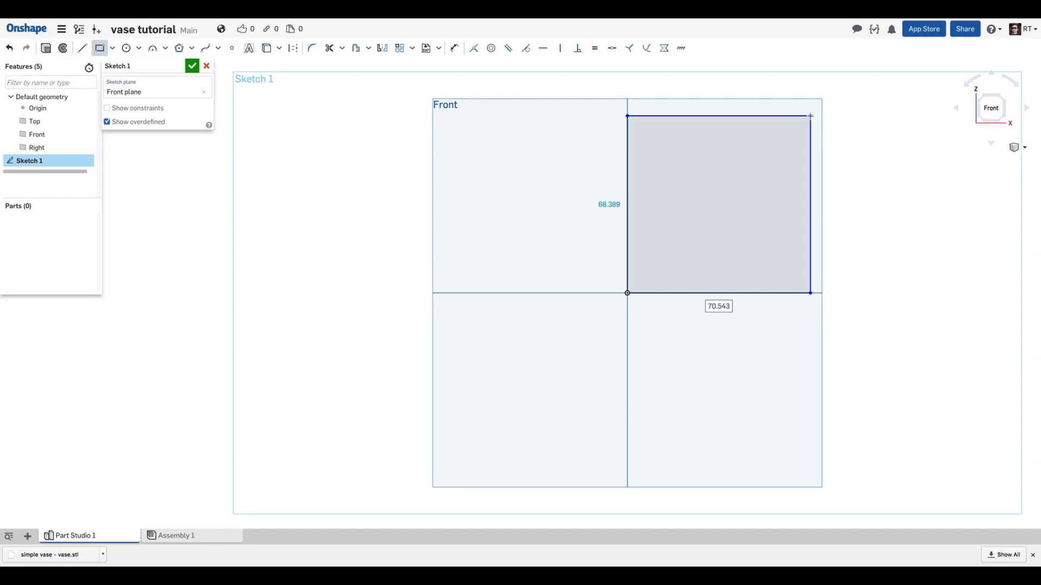
type("200")
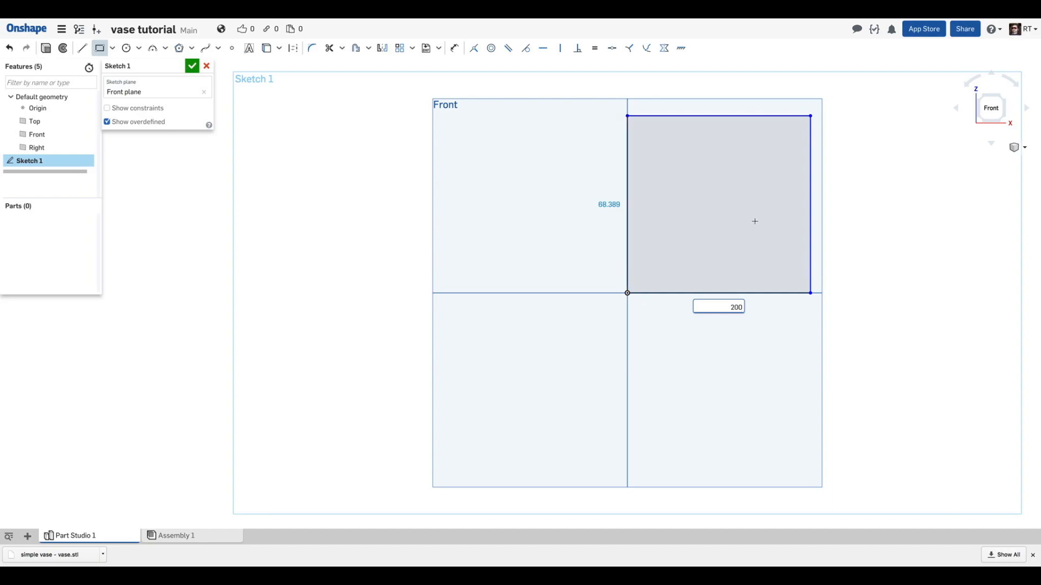
type("/2")
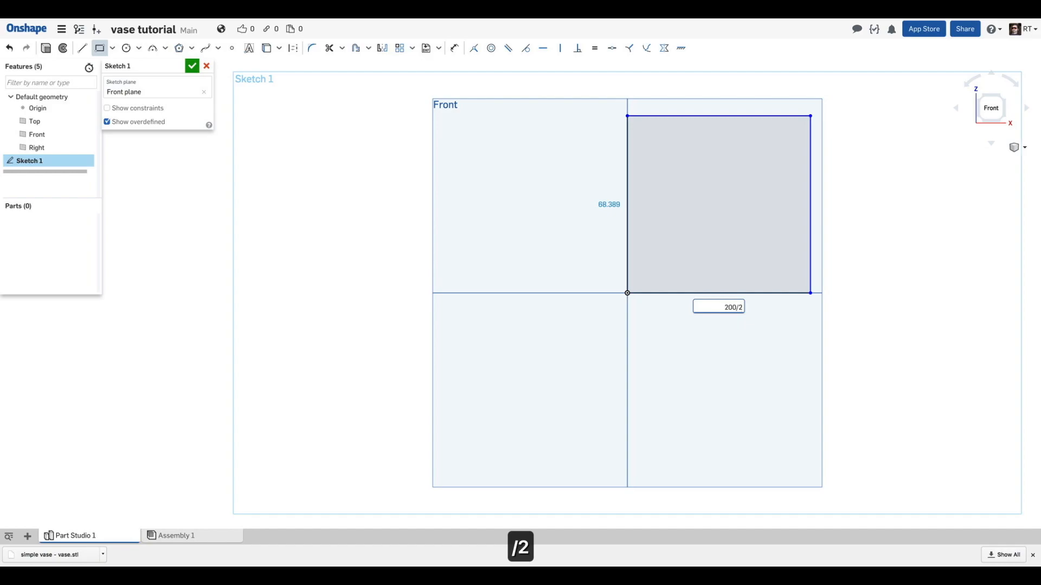
key("BackSpace")
key("BackSpace")
key("BackSpace")
key("BackSpace")
key("BackSpace")
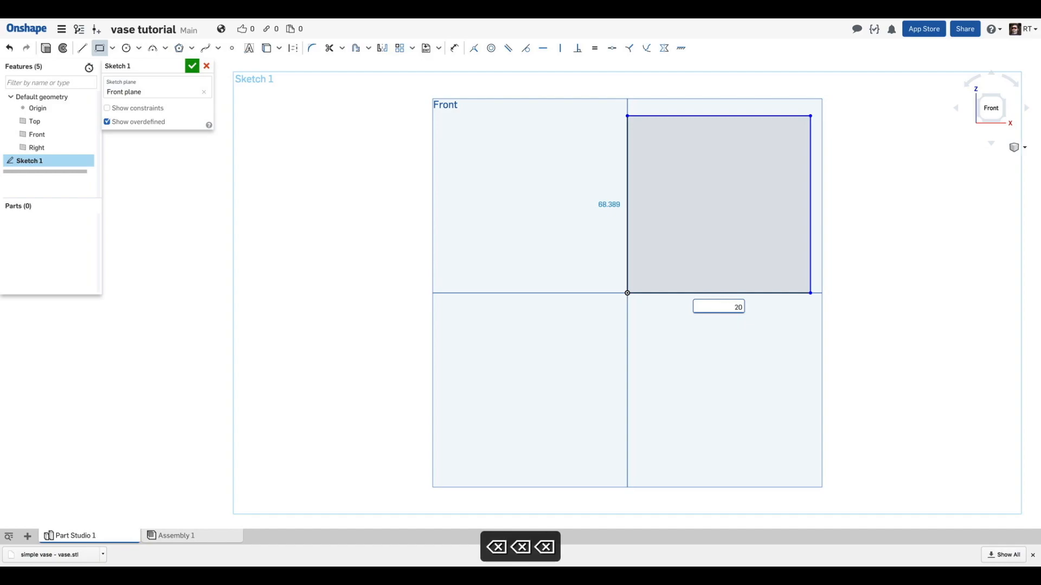
- Set the rectangle's width to 180/2 and its height to 150
type("180")
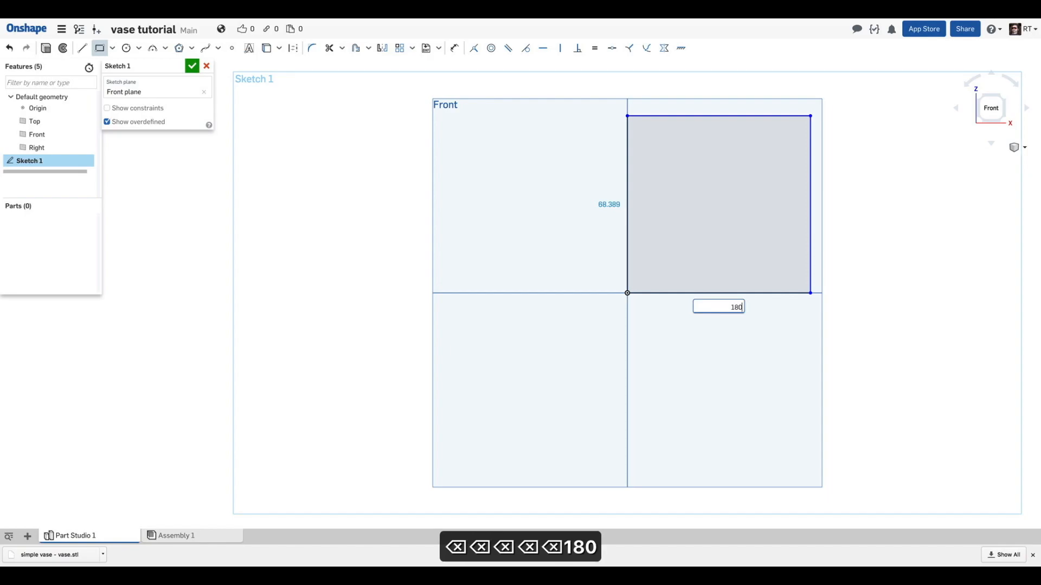
type("/2")
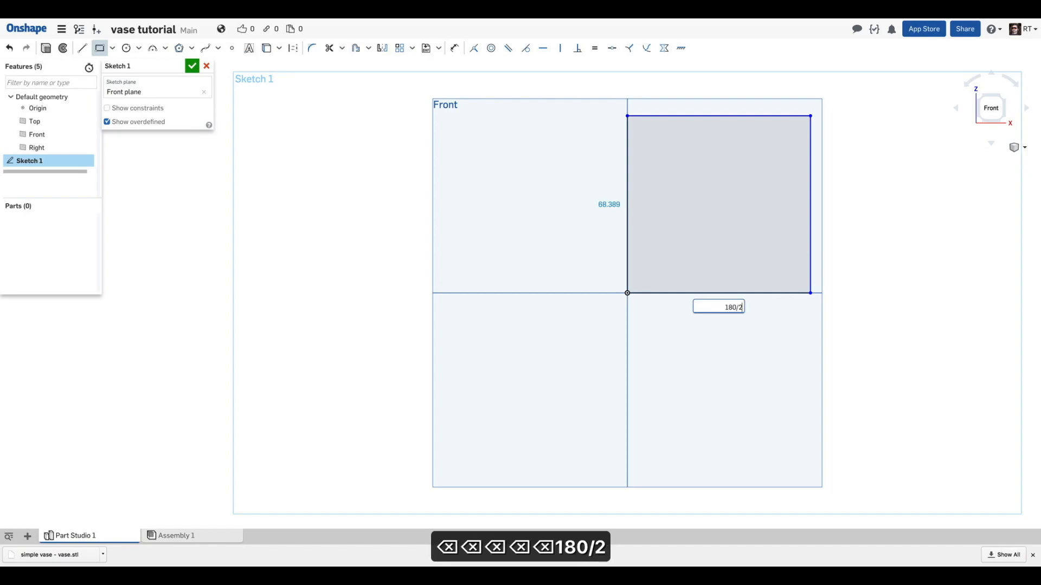
key("Return")
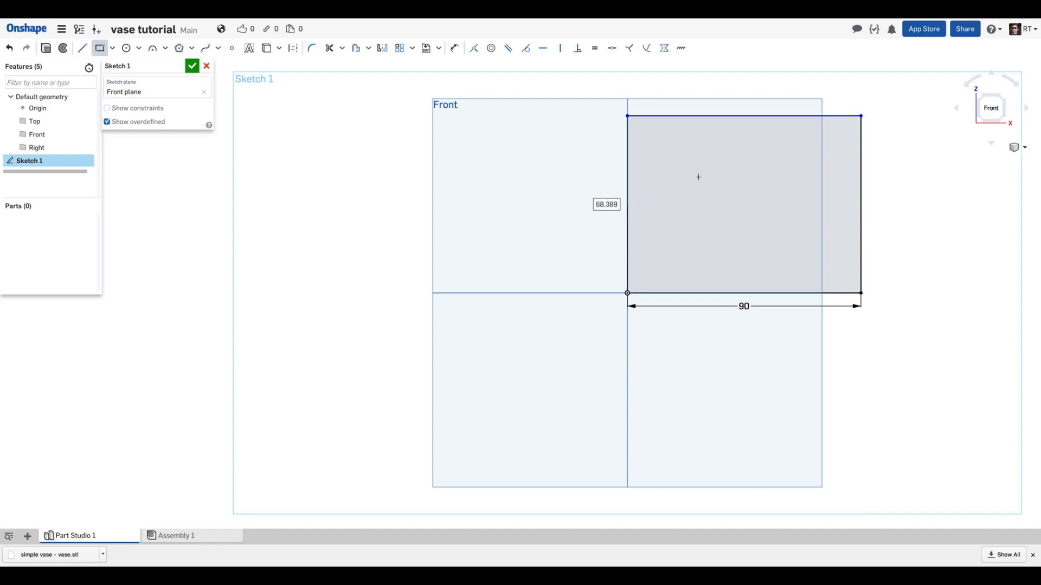
type("150")
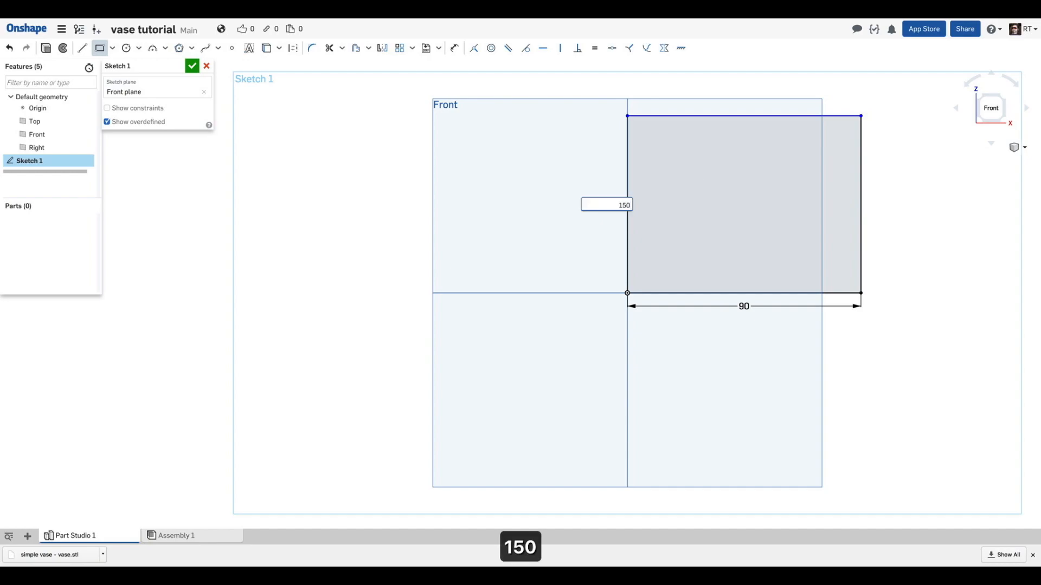
key("Return")
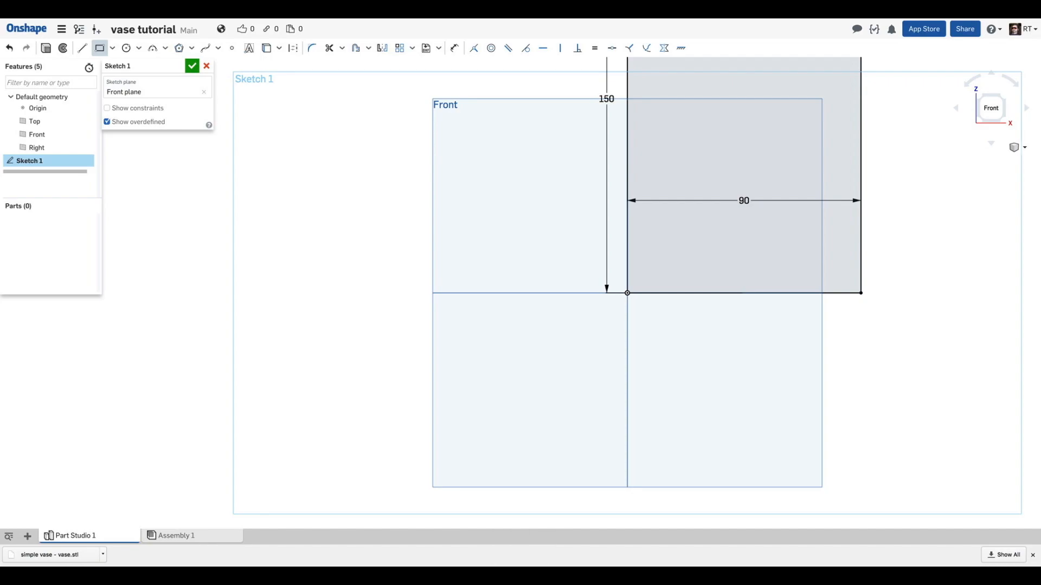
- Hide the default planes and move the rectangle's width dimension just below its bottom edge
key("f")
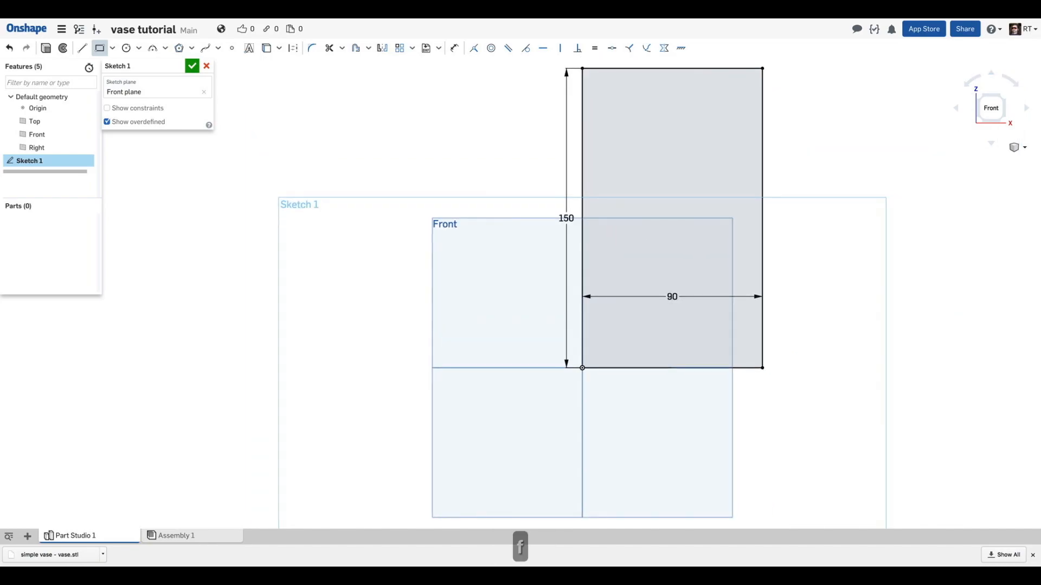
key("p")
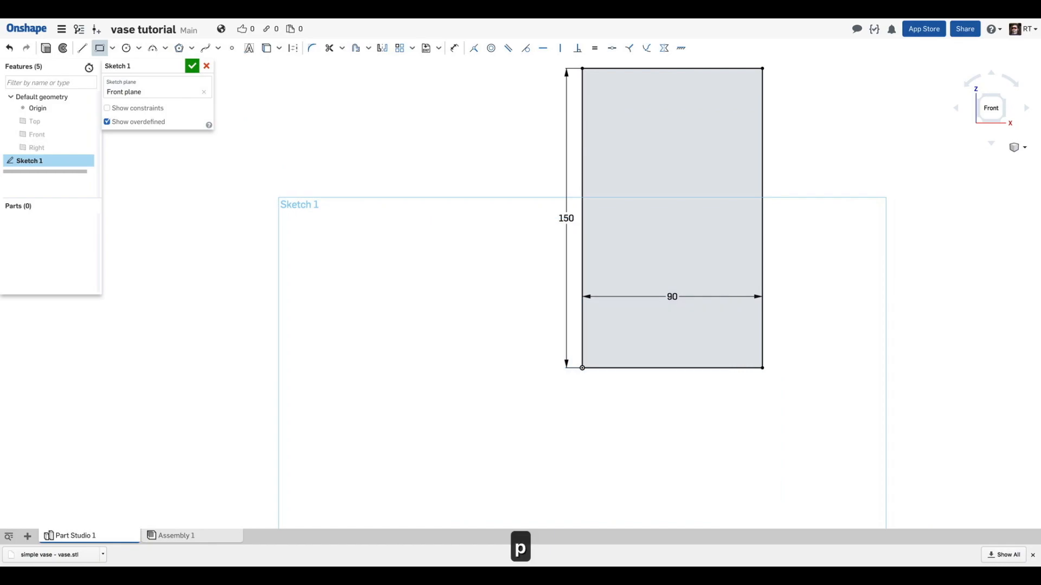
key("f")
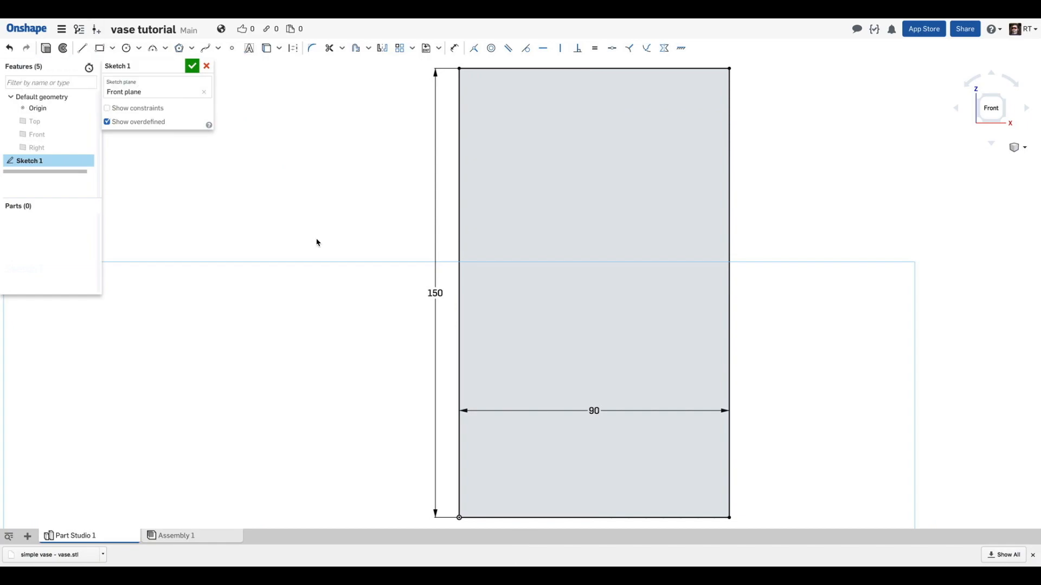
mouse_move(588, 417)
left_mouse_down()
mouse_move(587, 544)
mouse_move(581, 527)
left_mouse_up()
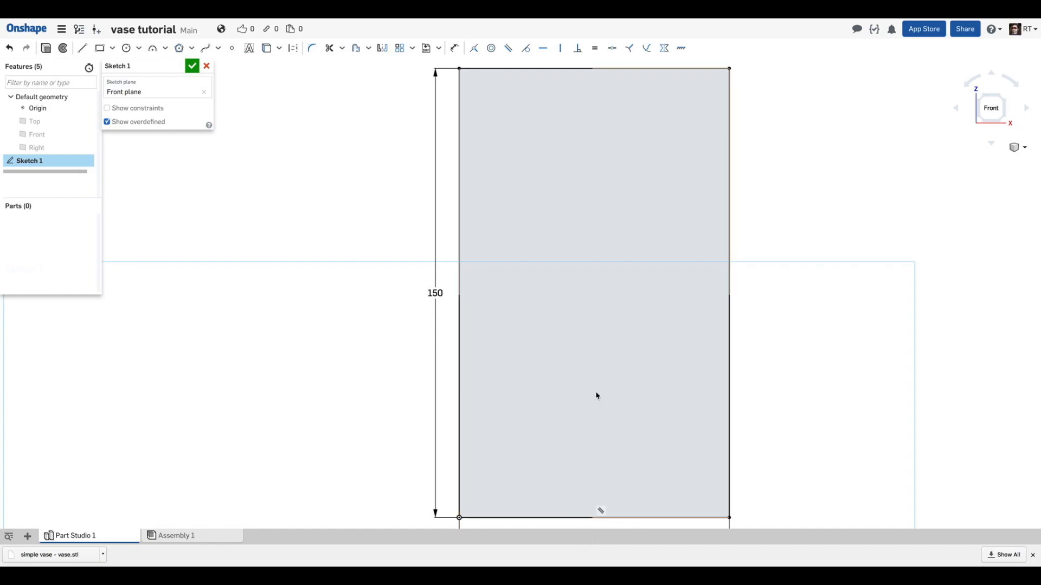
key("f")
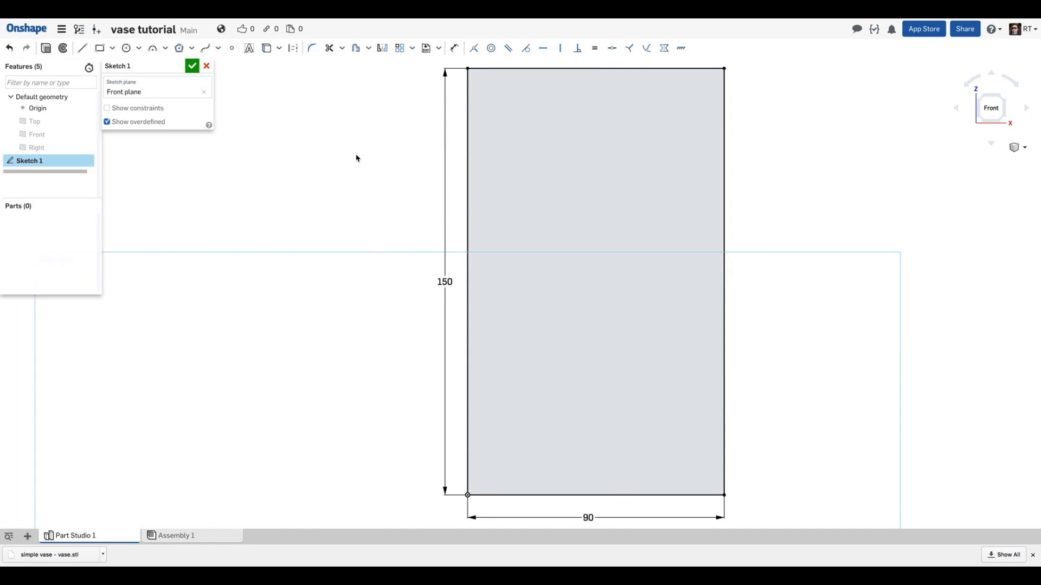
- Finish the rectangle sketch on the Front plane
left_click(192, 66)
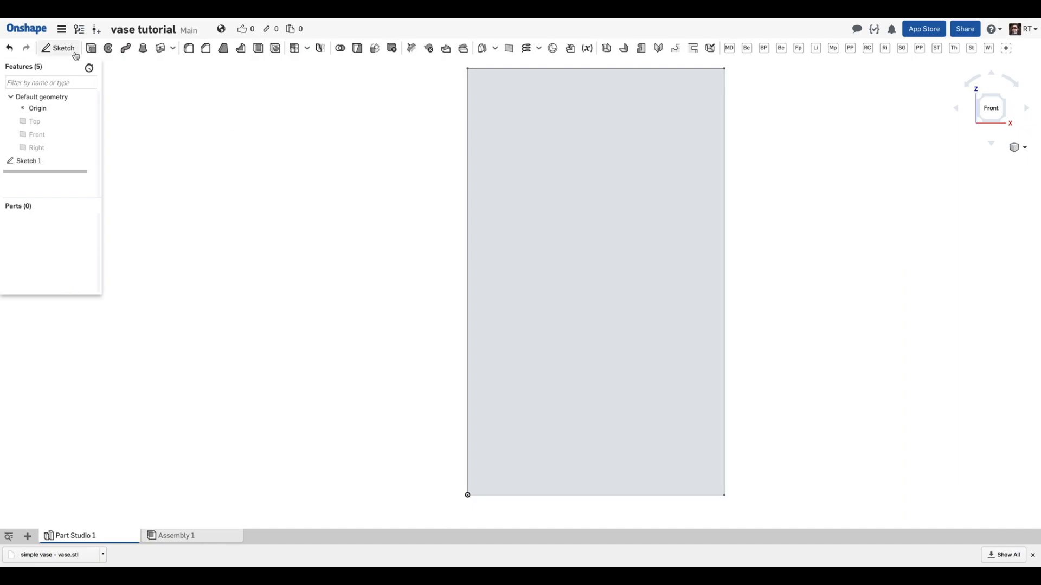
- Extrude the sketched rectangle as a new solid with a blind depth of 25 mm
left_click(91, 48)
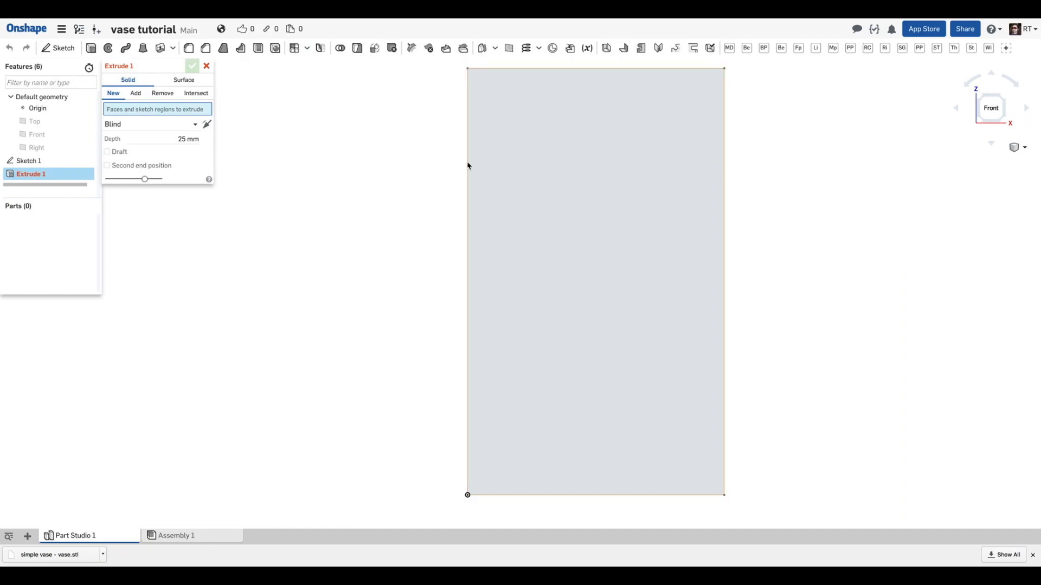
left_click(613, 163)
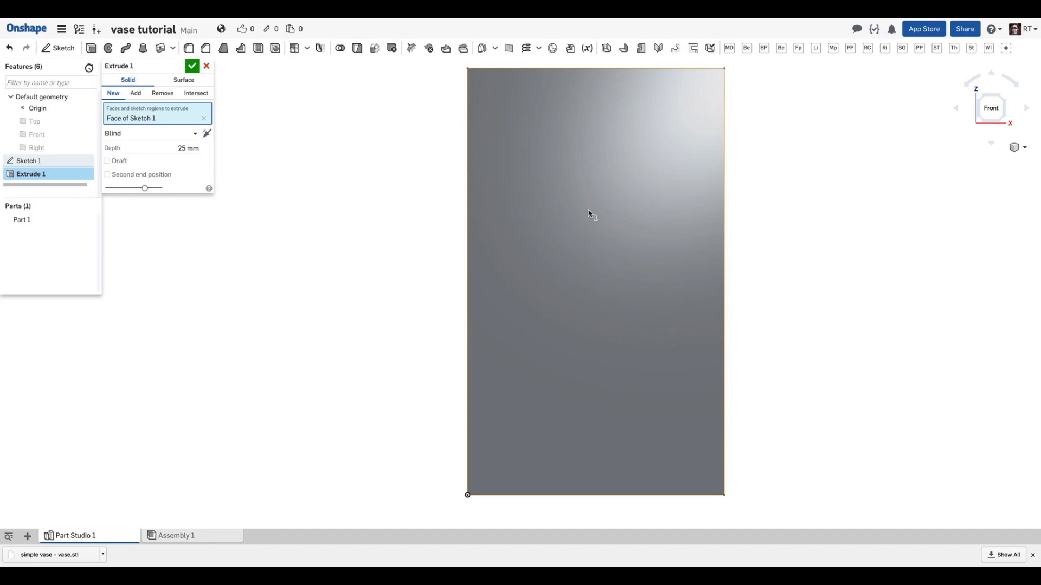
mouse_move(611, 210)
right_mouse_down()
mouse_move(567, 212)
mouse_move(548, 256)
right_mouse_up()
left_click(192, 66)
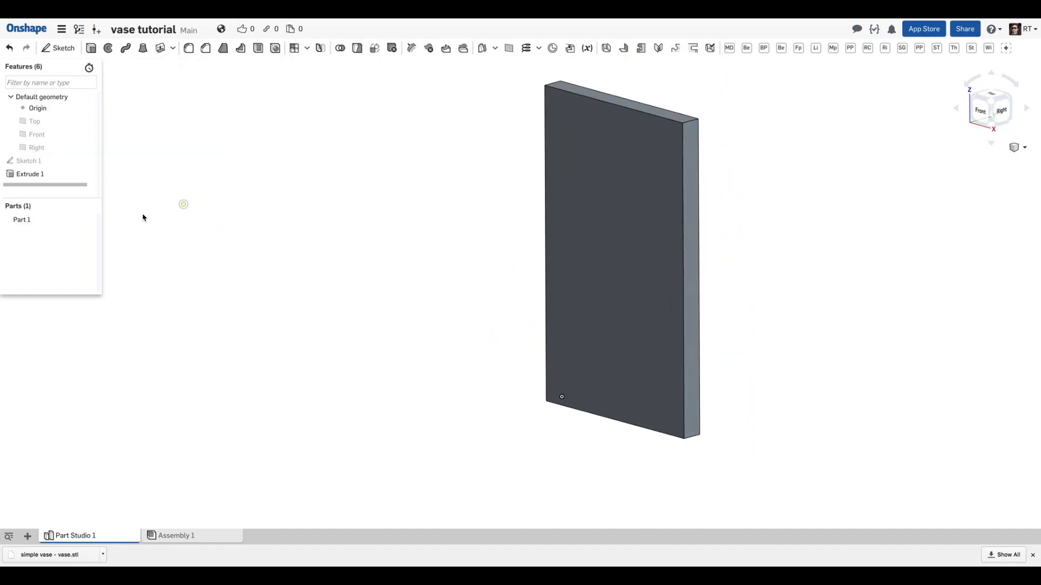
- Delete the extrusion, undo that deletion, and undo the extrusion itself
left_click(44, 176)
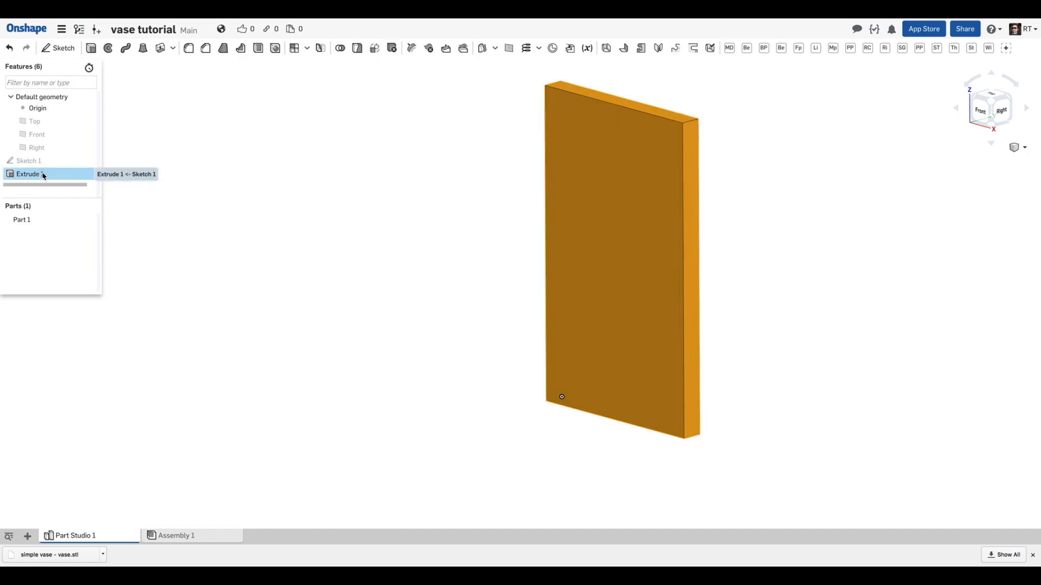
key("BackSpace")
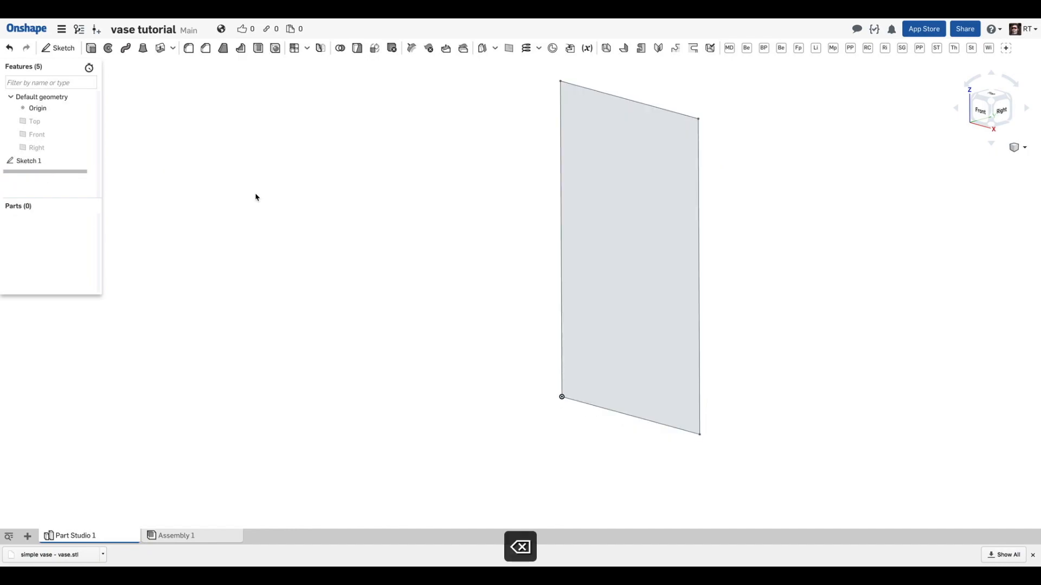
right_click_drag(457, 197, 467, 206)
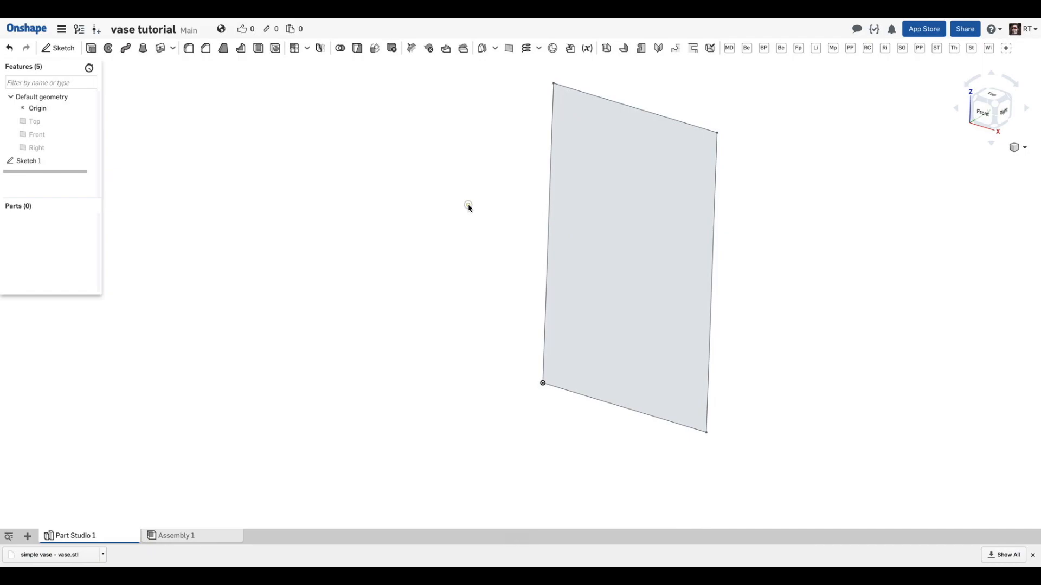
left_click(11, 48)
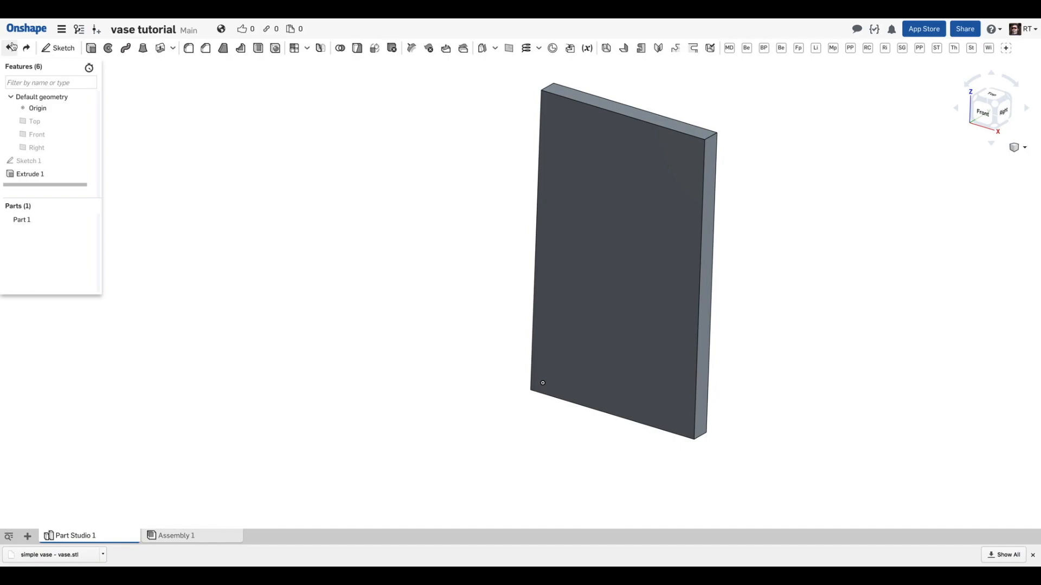
left_click(9, 49)
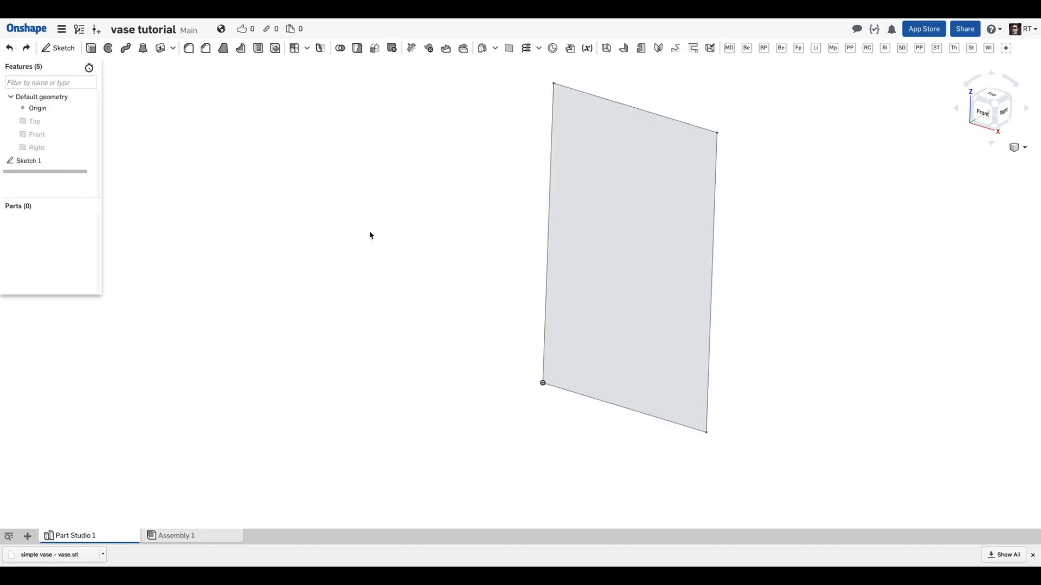
- Set up a full solid revolve of the rectangle about its vertical edge that starts at the origin
mouse_move(450, 206)
right_mouse_down()
mouse_move(420, 223)
mouse_move(428, 205)
mouse_move(462, 193)
mouse_move(454, 204)
right_mouse_up()
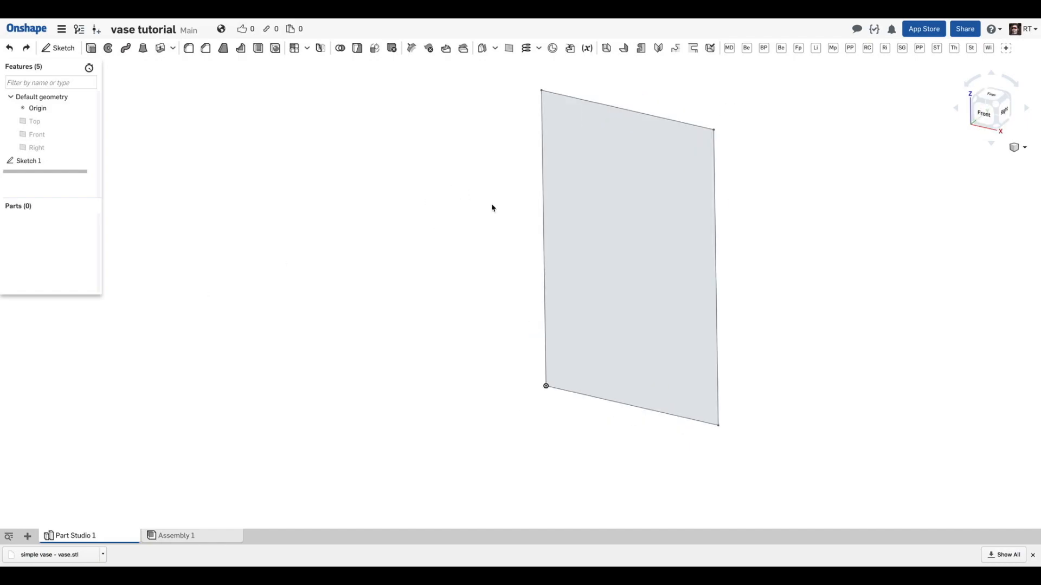
left_click(110, 50)
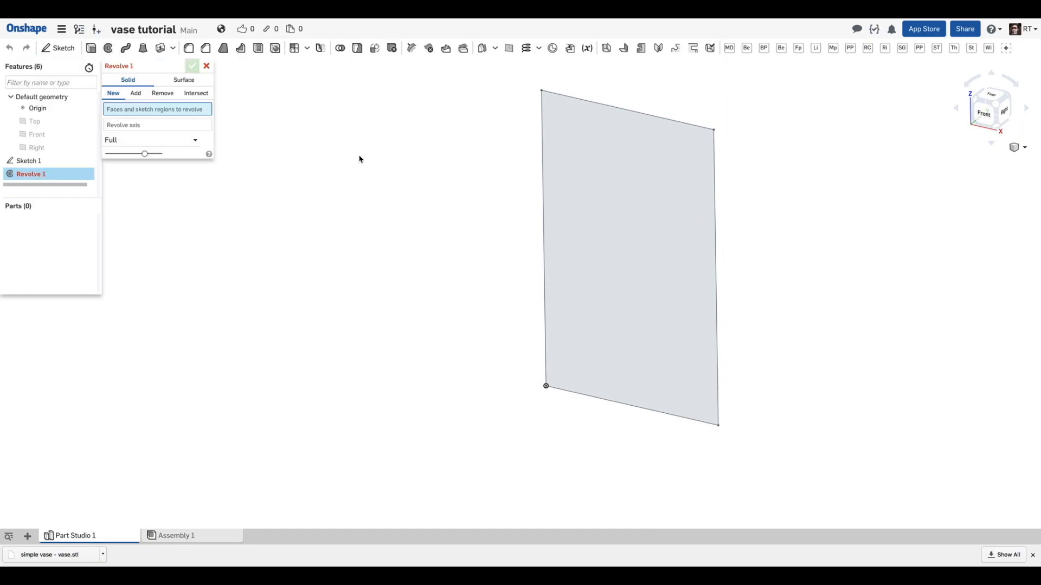
left_click(649, 182)
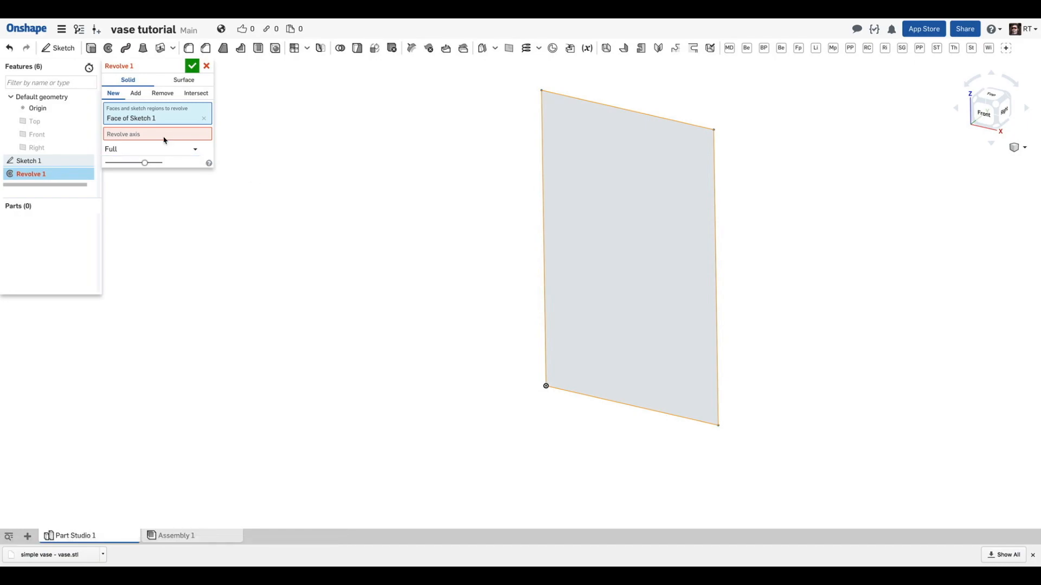
left_click(632, 184)
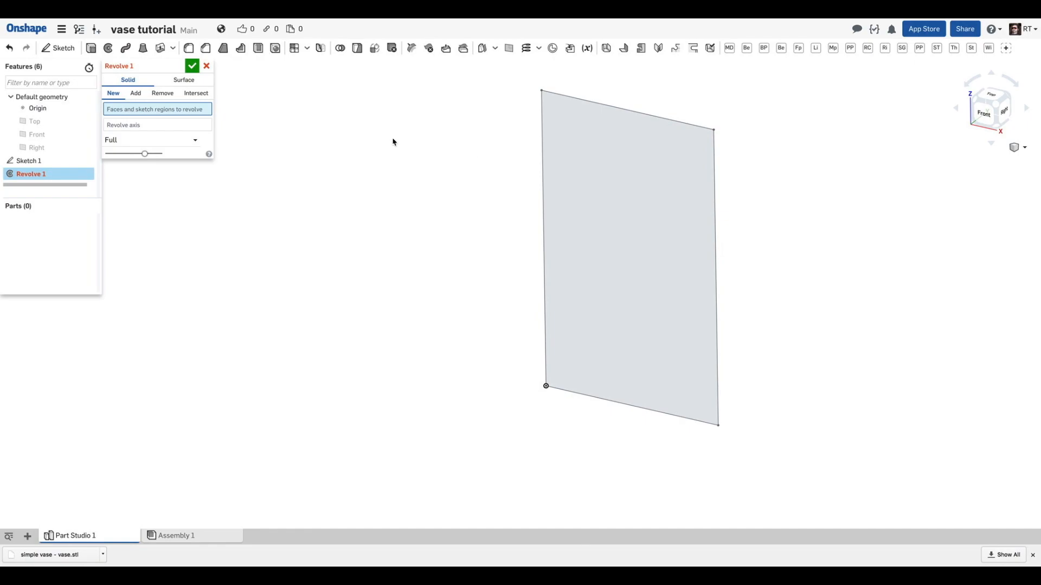
left_click(637, 171)
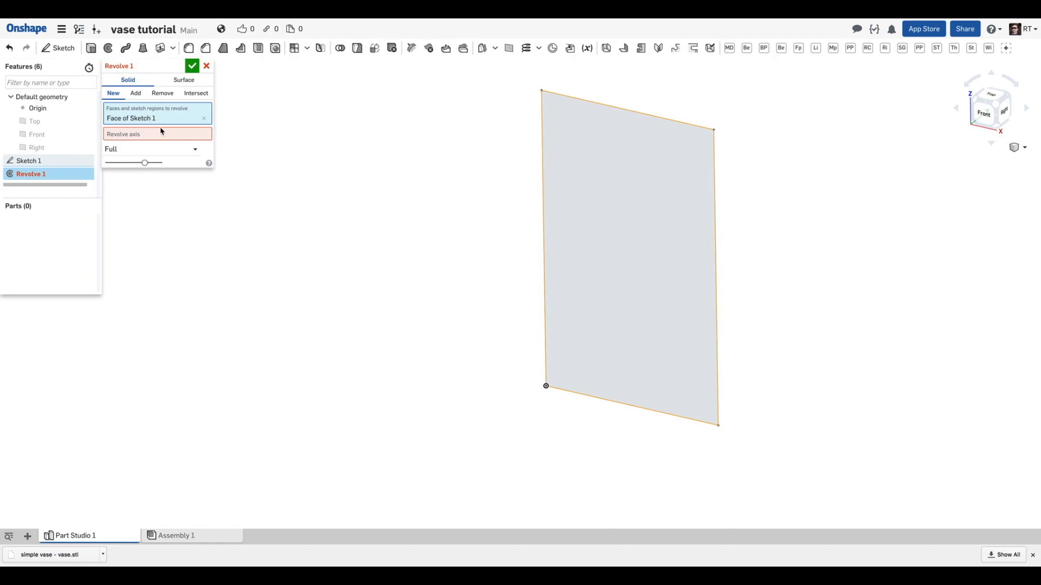
left_click(160, 139)
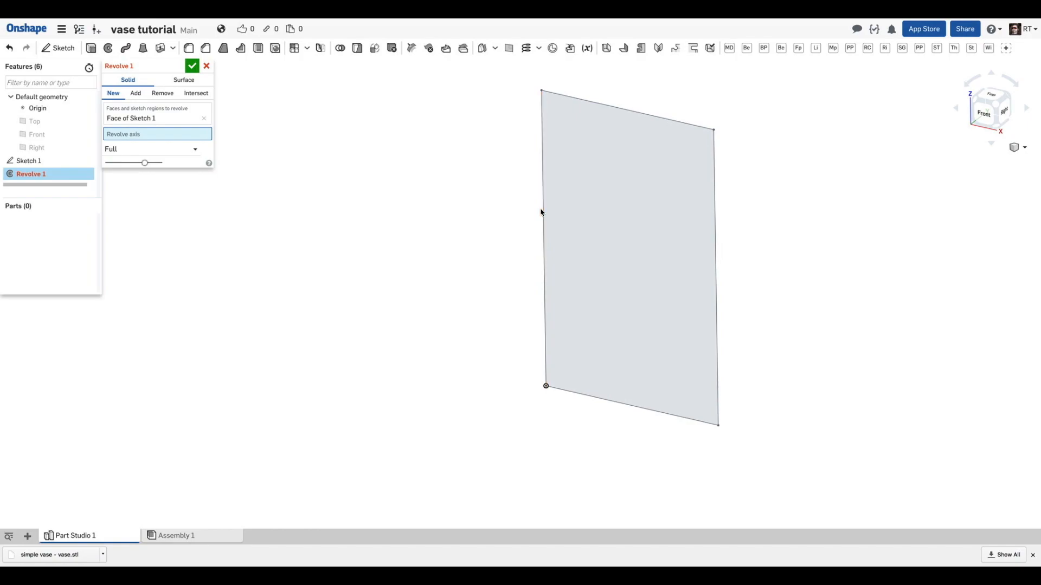
left_click(545, 341)
scroll(504, 325, "down", 2)
right_click_drag(502, 307, 529, 323)
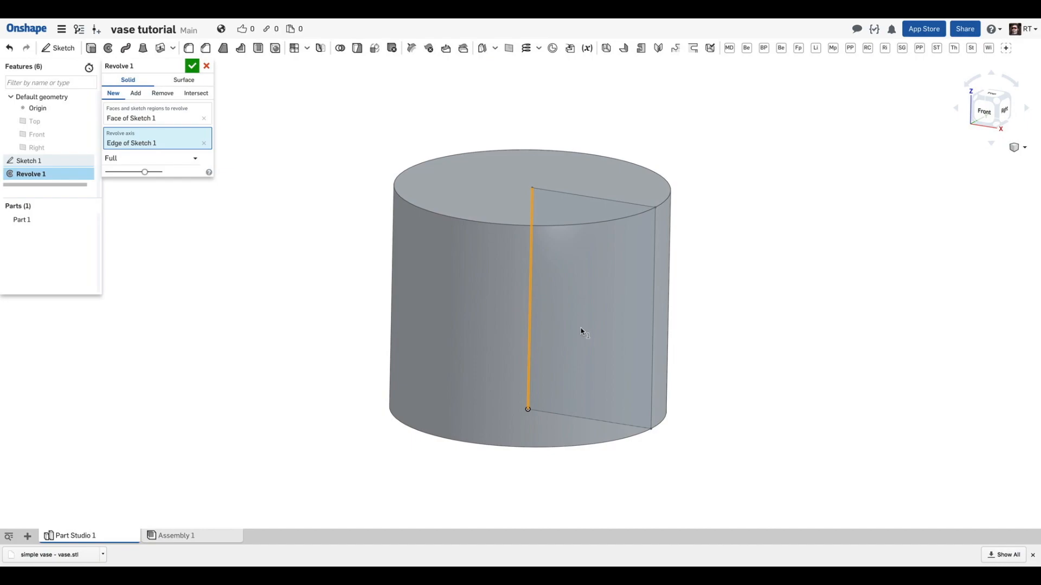
- Try the rectangle's top, right and bottom edges in turn as the revolve axis
left_click(597, 200)
mouse_move(632, 259)
right_mouse_down()
mouse_move(592, 229)
mouse_move(592, 240)
mouse_move(636, 246)
mouse_move(632, 256)
right_mouse_up()
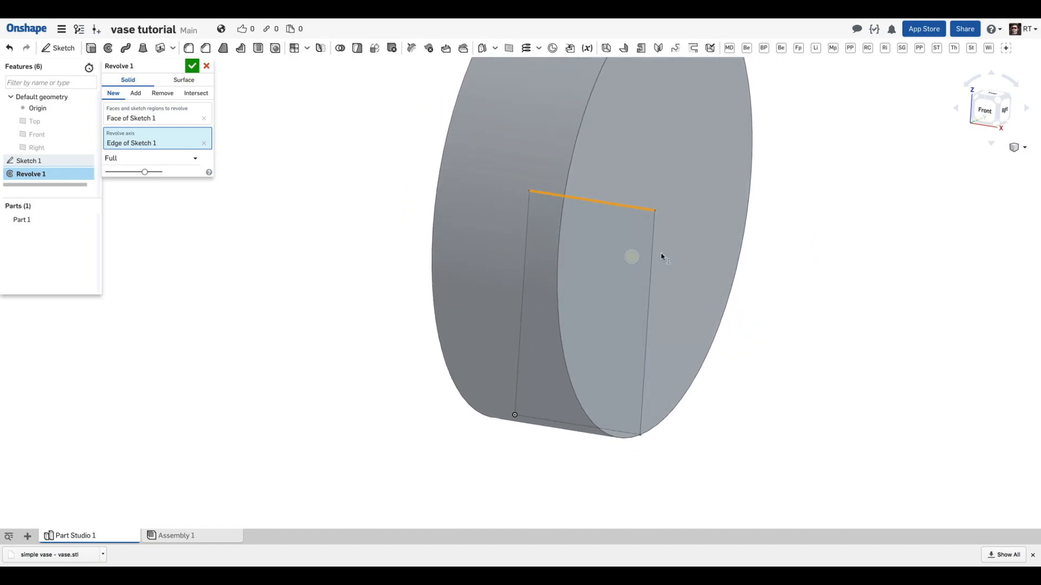
left_click(645, 319)
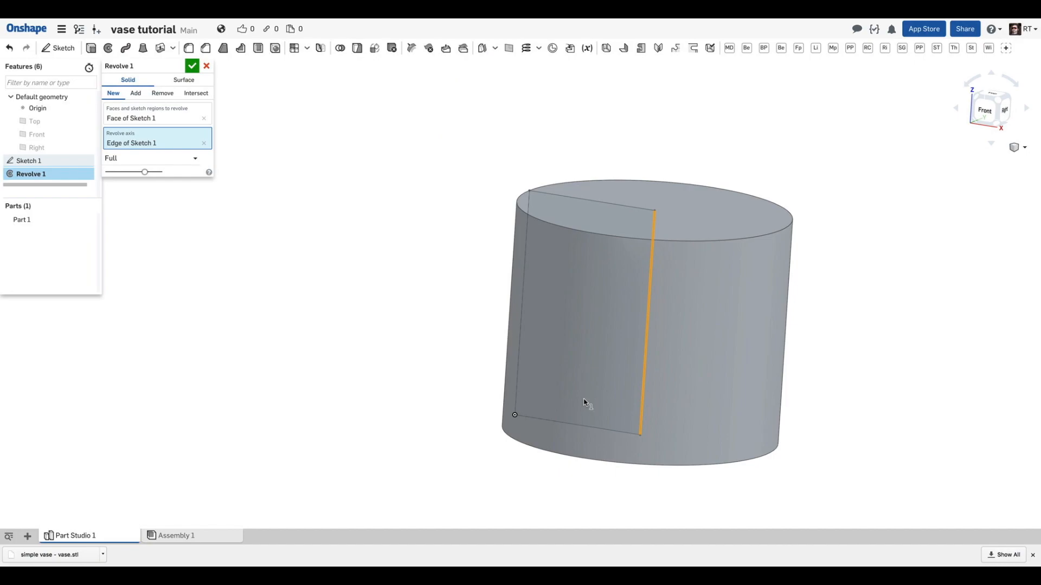
left_click(567, 425)
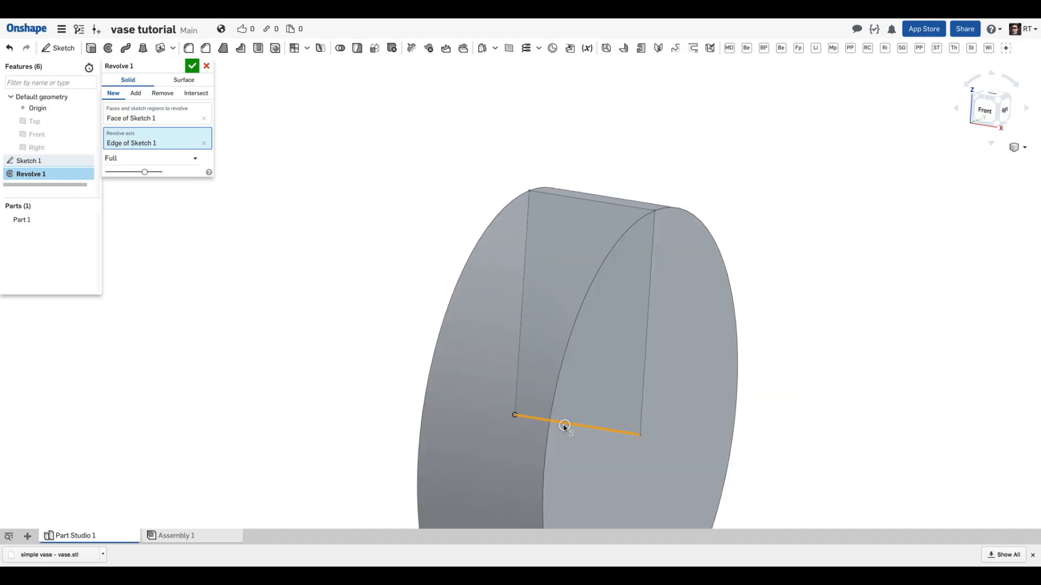
- Set the revolve axis back to the vertical edge at the origin and accept the full revolve
left_click(523, 308)
right_click_drag(523, 312, 530, 448)
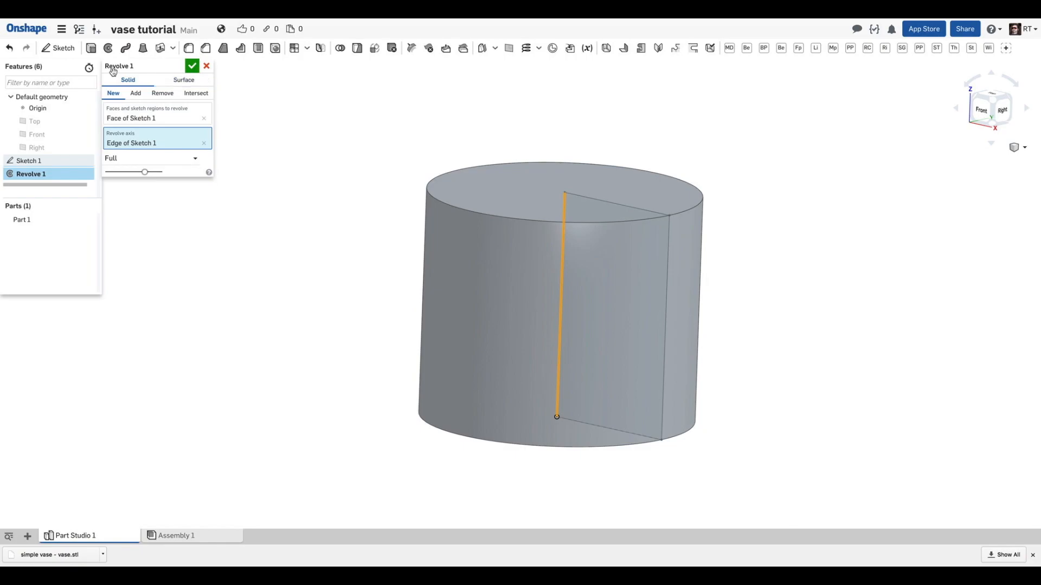
left_click(192, 66)
right_click_drag(299, 226, 320, 156)
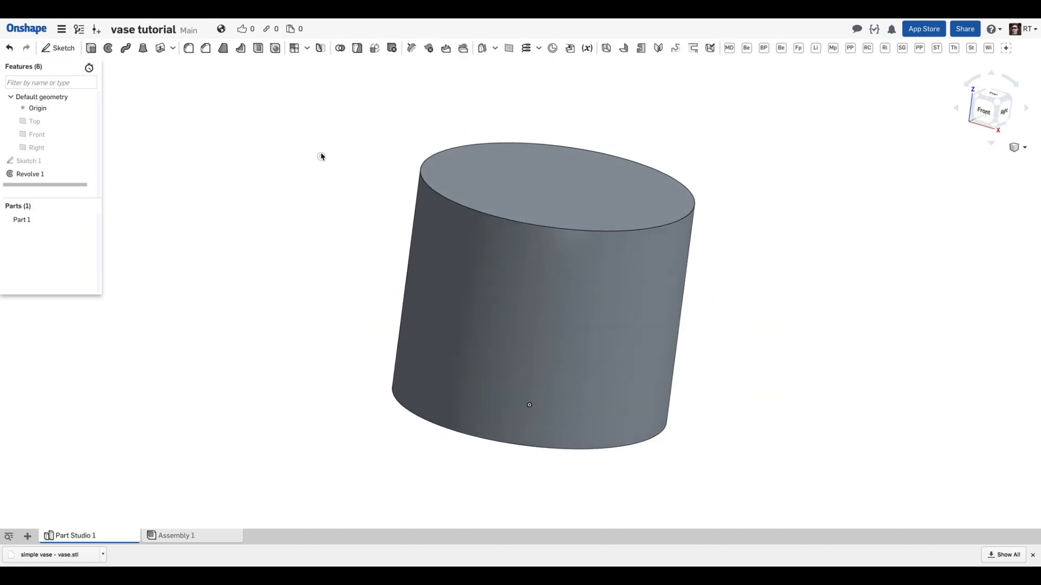
right_click_drag(355, 312, 276, 315)
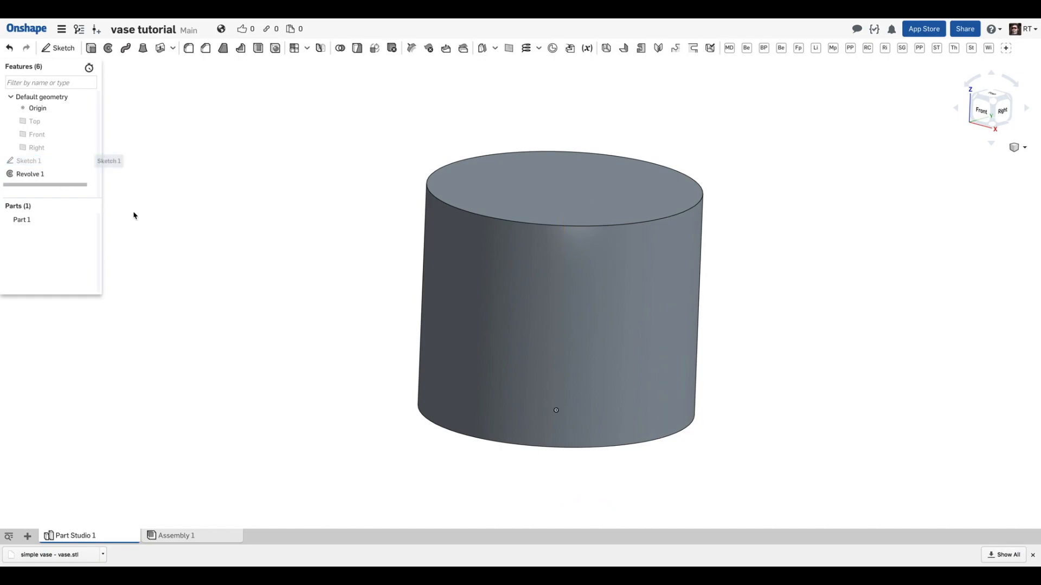
- Reopen Sketch 1 for editing, view it straight on, and delete the rectangle's right vertical line
double_click(49, 163)
mouse_move(359, 239)
right_mouse_down()
mouse_move(394, 180)
mouse_move(383, 216)
right_mouse_up()
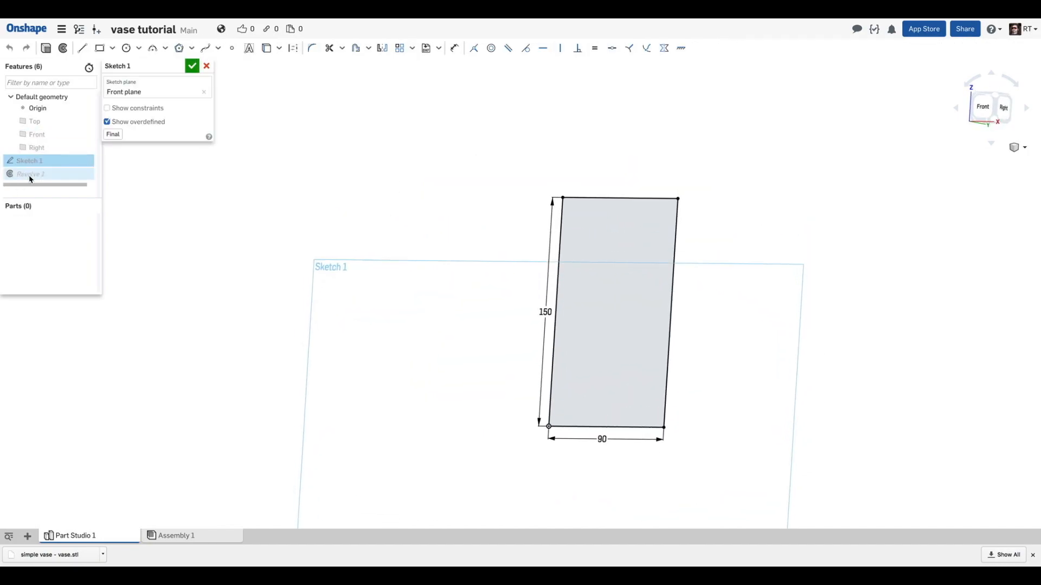
mouse_move(467, 249)
right_mouse_down()
mouse_move(457, 279)
mouse_move(475, 260)
mouse_move(490, 292)
mouse_move(550, 279)
mouse_move(507, 282)
mouse_move(509, 263)
right_mouse_up()
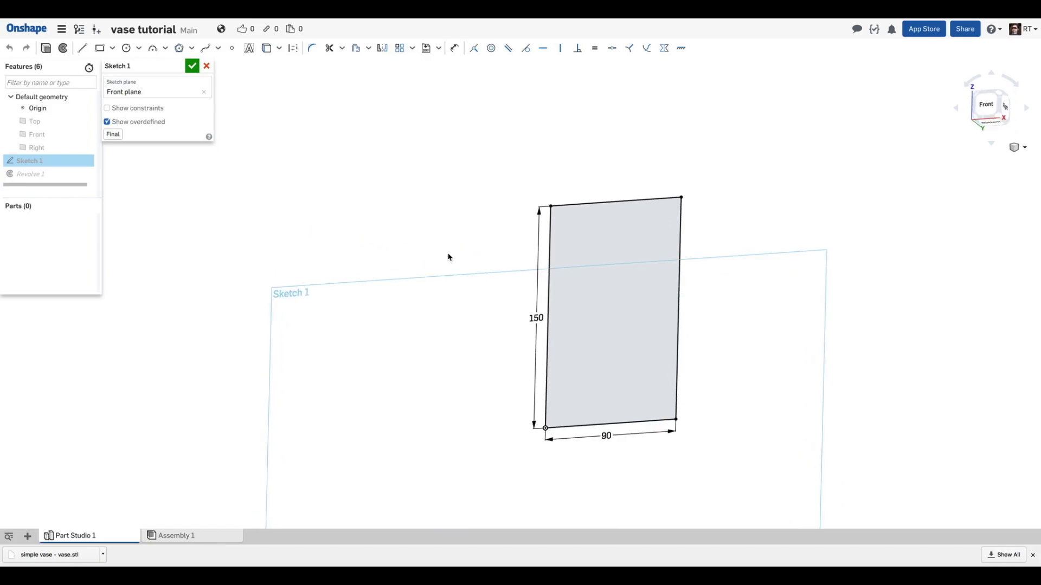
key("n")
key("f")
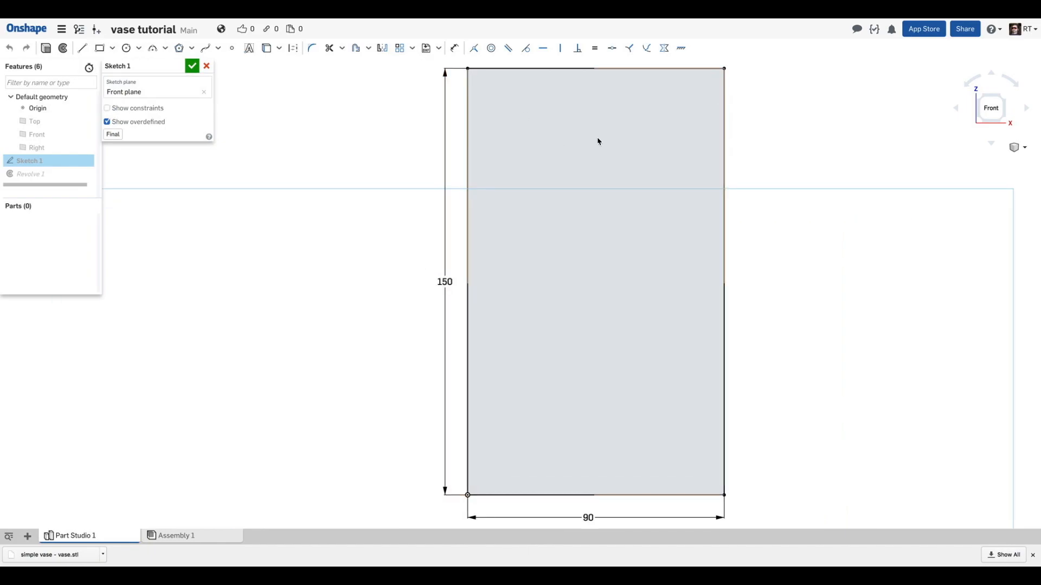
left_click(725, 132)
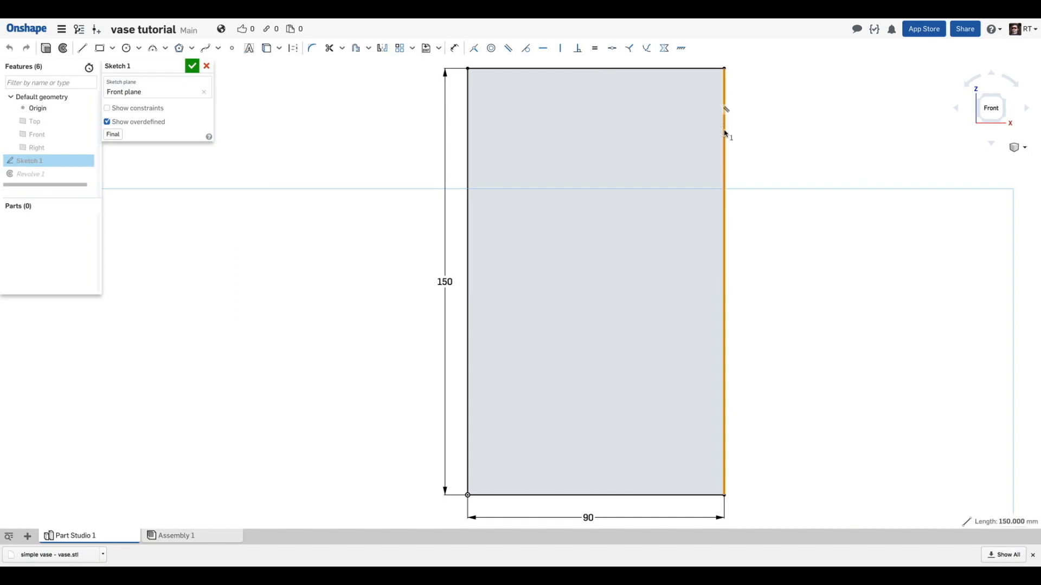
key("BackSpace")
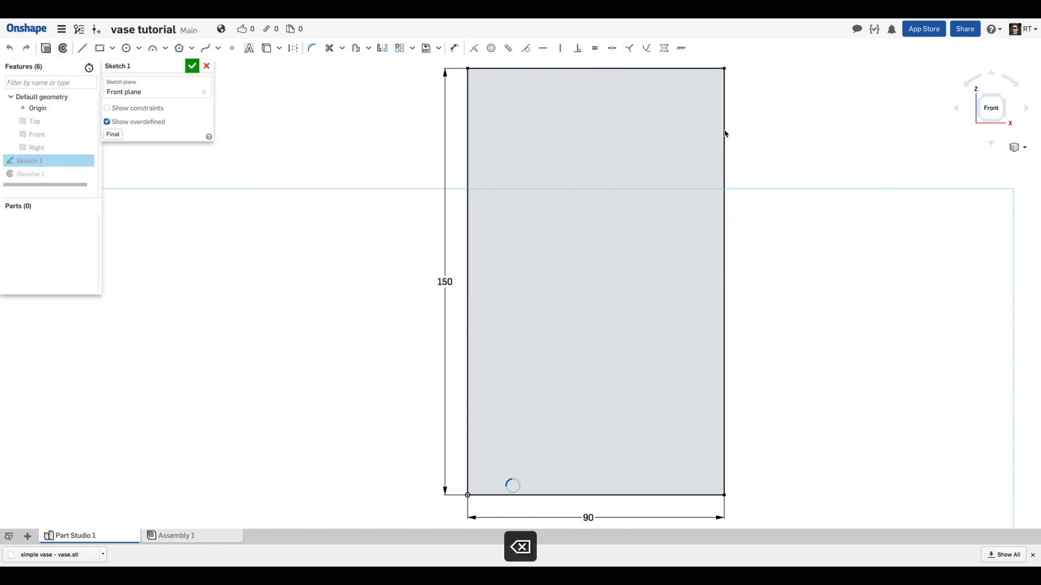
- Adjust the top line's free end to a length of about 72.6 mm and place the height dimension left of the vertical line
mouse_move(617, 192)
right_mouse_down()
mouse_move(594, 219)
mouse_move(623, 220)
mouse_move(597, 211)
mouse_move(596, 198)
mouse_move(607, 222)
mouse_move(630, 179)
right_mouse_up()
mouse_move(593, 234)
right_mouse_down()
mouse_move(639, 222)
mouse_move(637, 184)
mouse_move(691, 117)
mouse_move(681, 148)
right_mouse_up()
left_click_drag(692, 118, 799, 135)
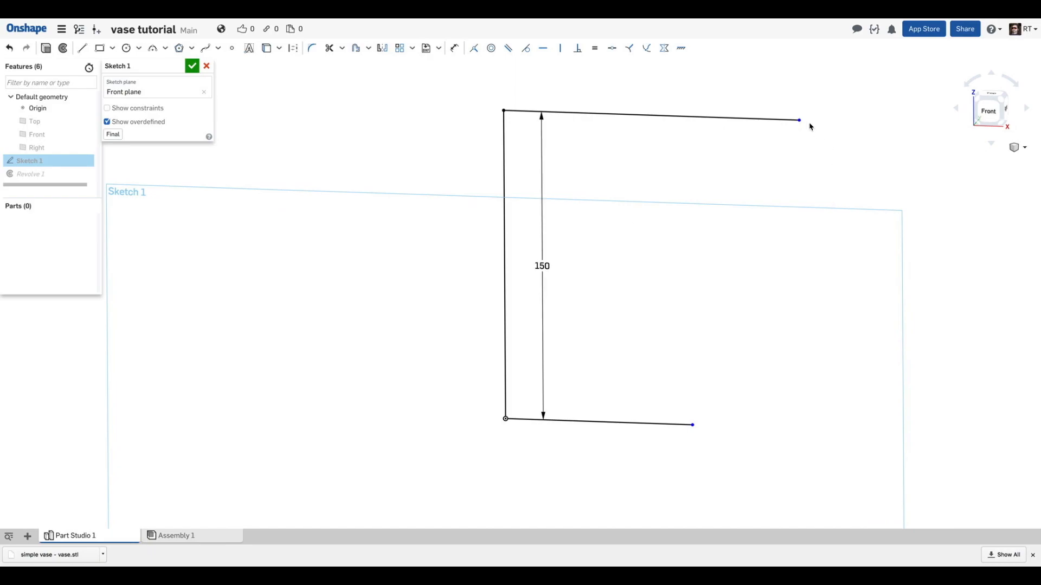
left_click_drag(802, 122, 722, 130)
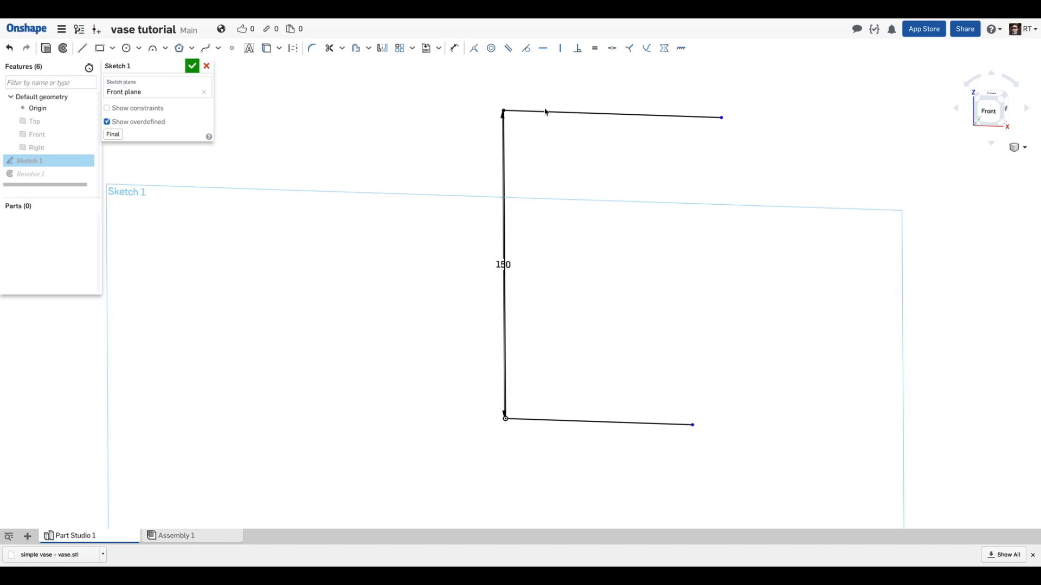
left_click(505, 238)
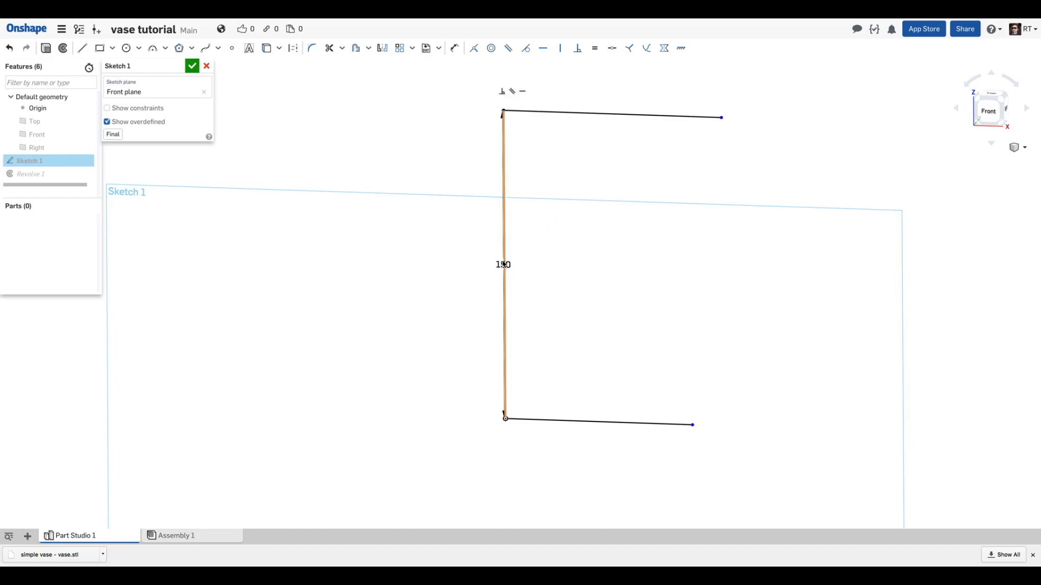
left_click(471, 263)
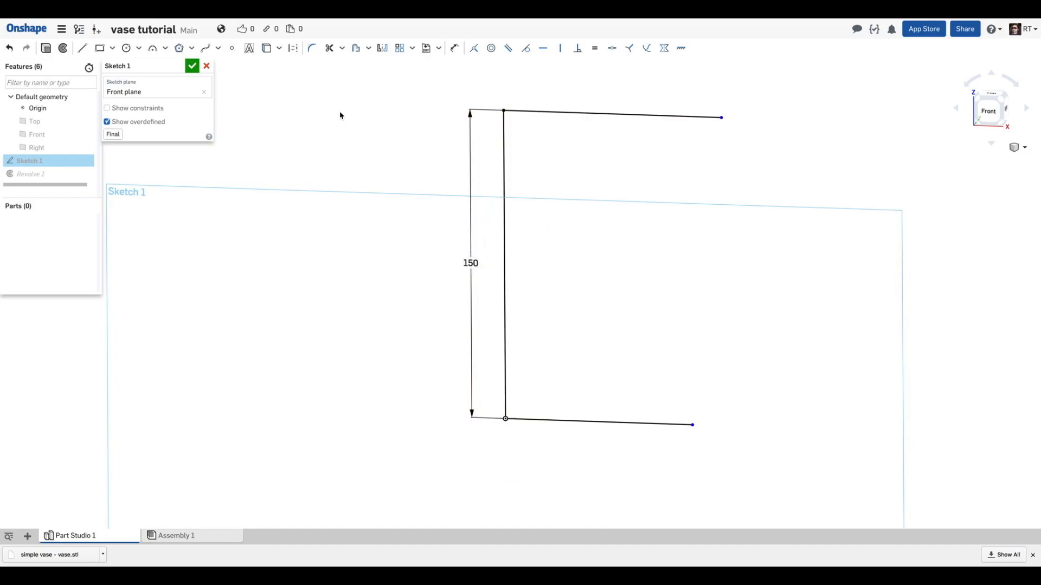
left_click_drag(721, 117, 654, 115)
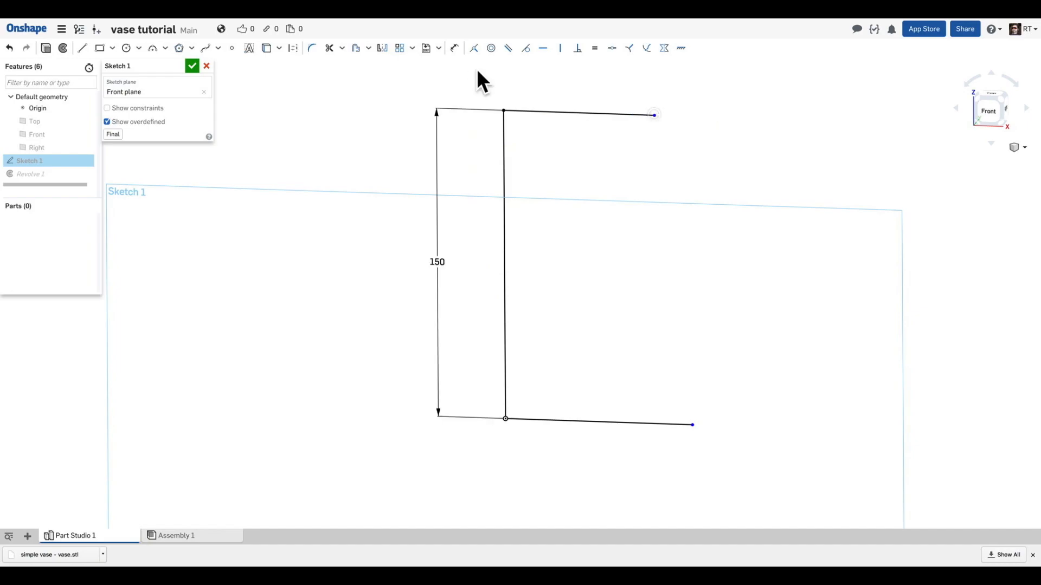
- Dimension the top horizontal line to 80 mm, with the dimension placed above it
left_click(456, 48)
left_click(600, 113)
left_click(592, 103)
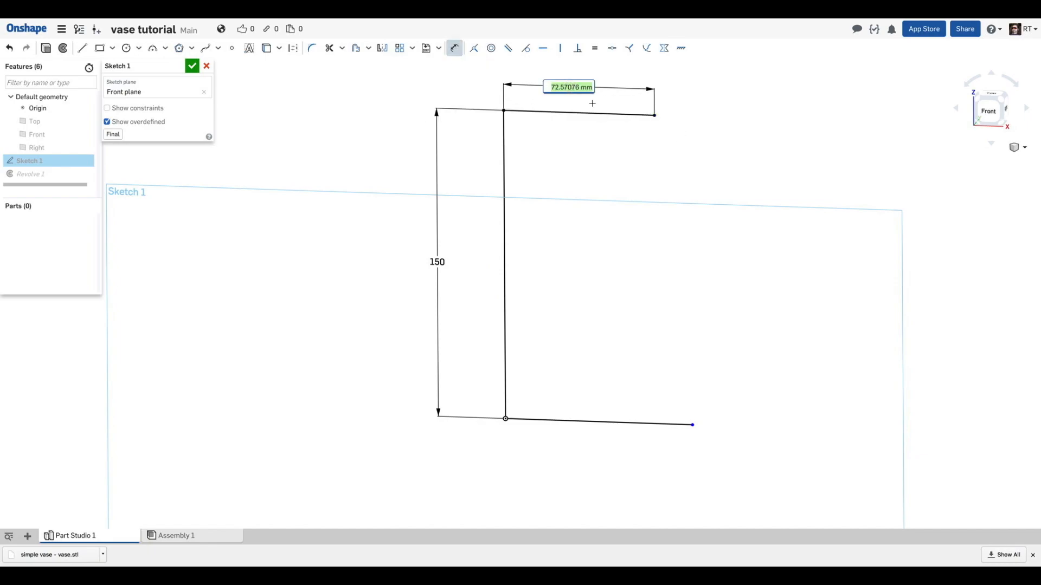
type("80")
key("Return")
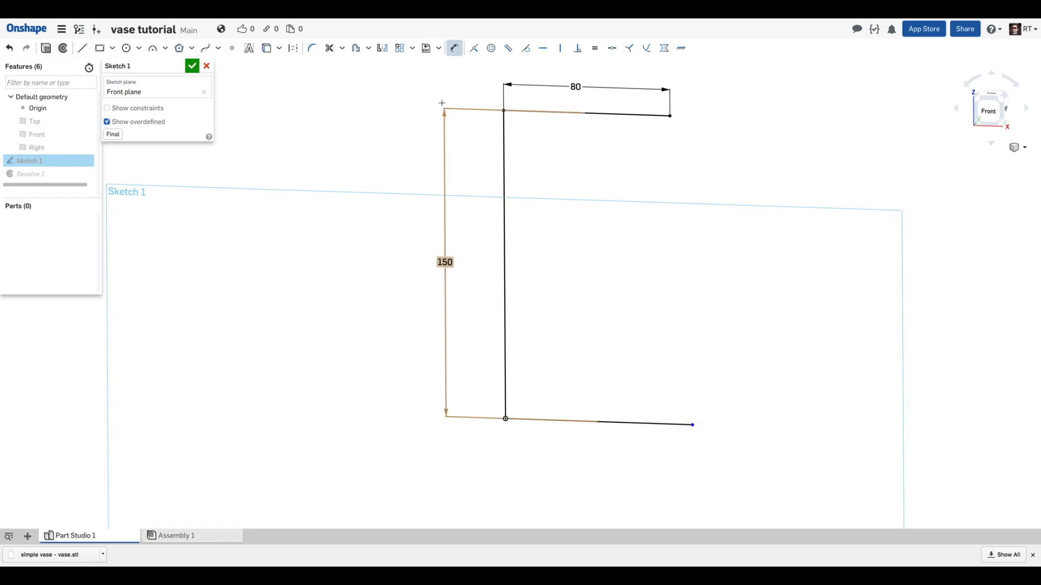
mouse_move(461, 61)
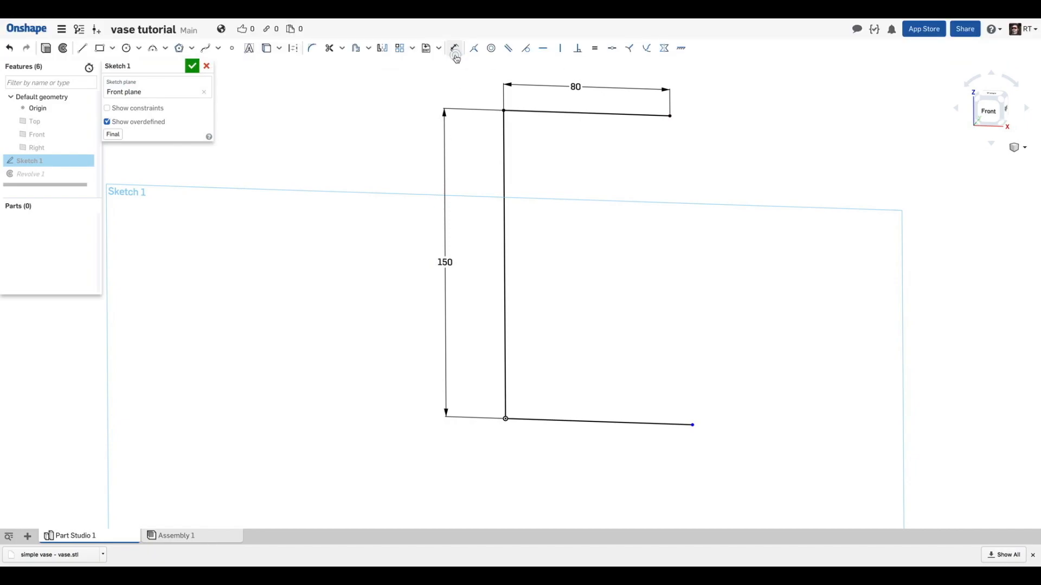
- Align the bottom line's free end vertically with the top line's end and set the top line's dimension to 50 mm
left_click_drag(692, 425, 665, 213)
left_click_drag(665, 158, 675, 130)
double_click(575, 87)
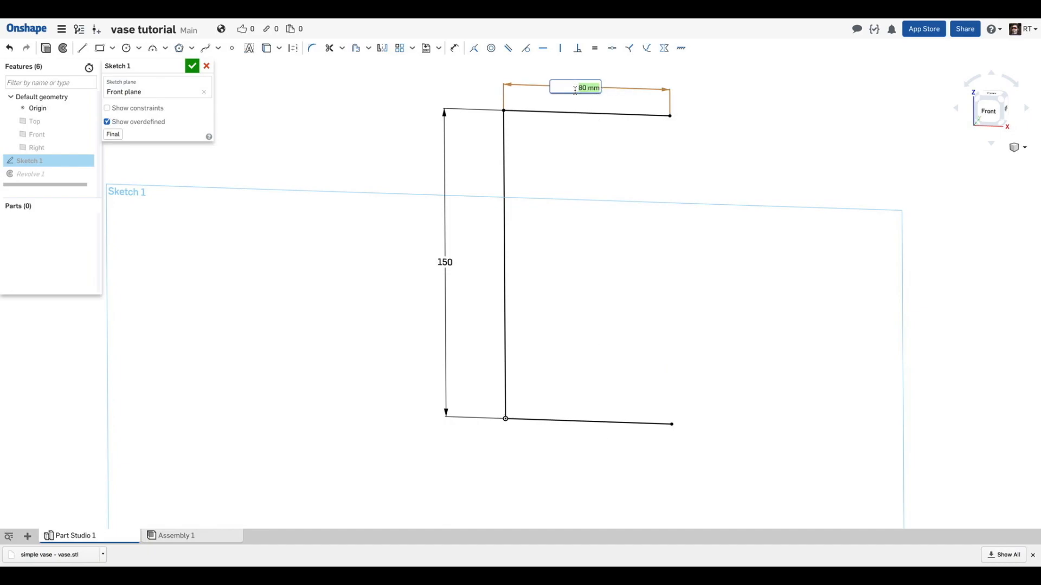
type("50")
key("Return")
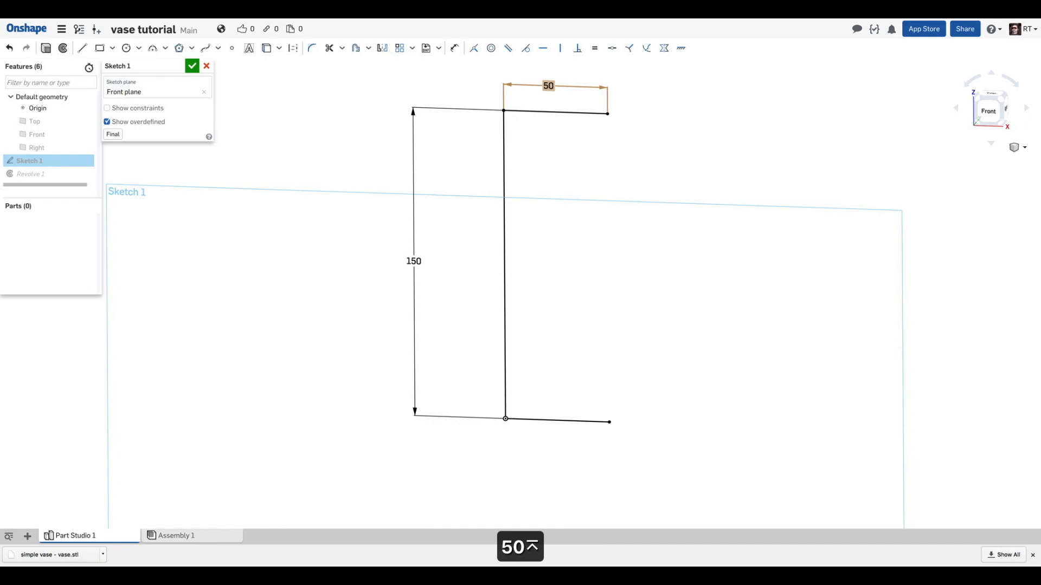
- Undo the recent sketch edits back to the closed rectangle with its right vertical line and width dimension
key("super+z")
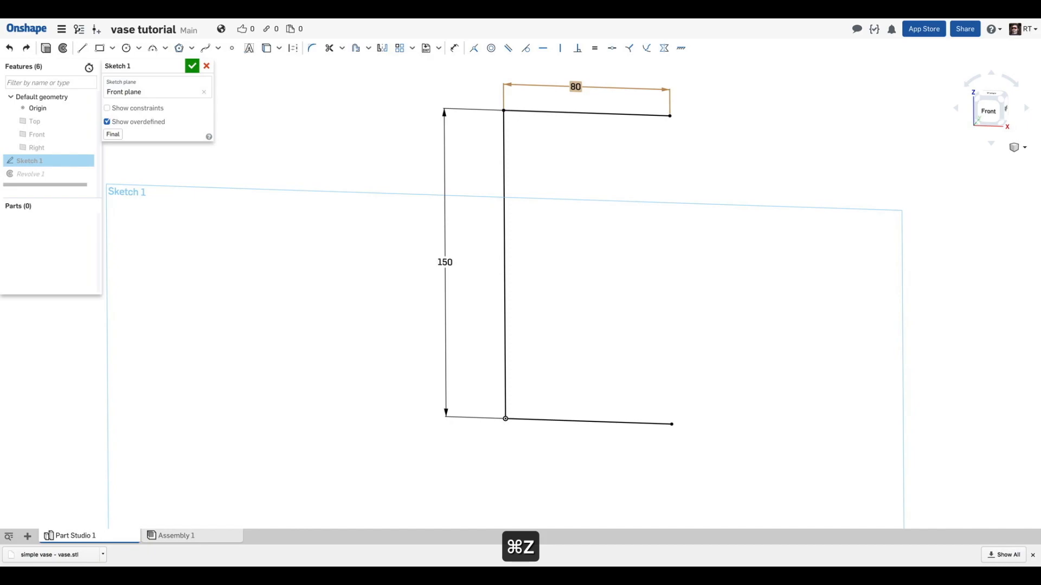
key("super+z")
key("super+z")
key("super+z")
key("super+z")
key("super+z")
key("super+z")
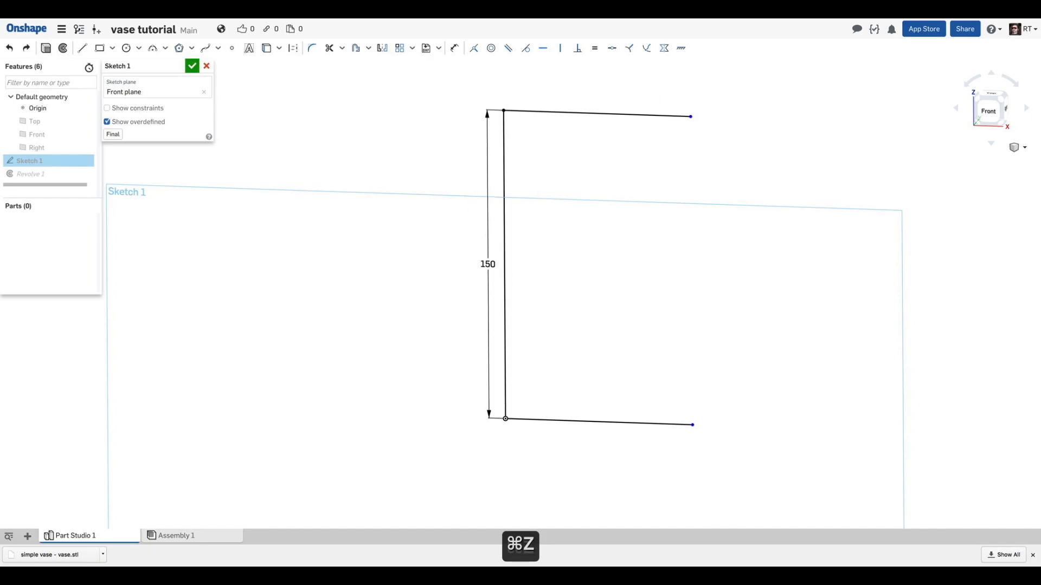
key("super+z")
- Convert the rectangle's right vertical line to construction geometry
left_click(693, 143)
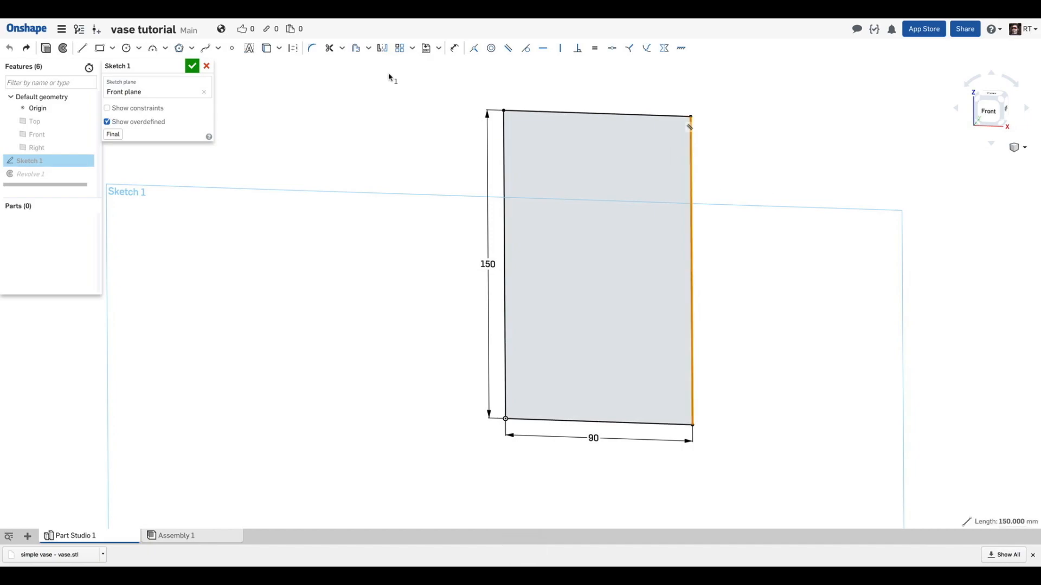
left_click(293, 49)
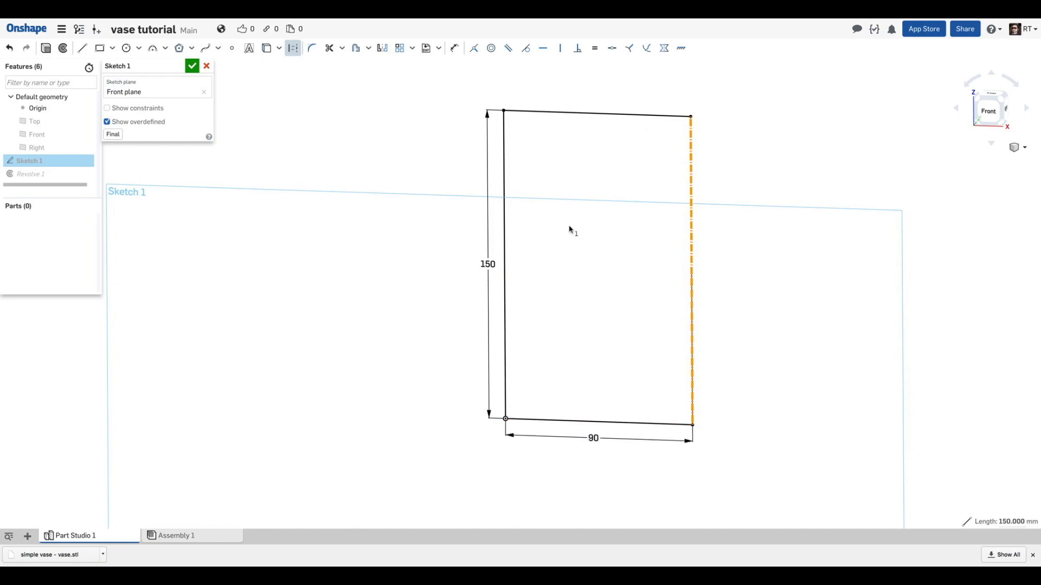
mouse_move(569, 225)
right_mouse_down()
mouse_move(569, 216)
mouse_move(625, 219)
mouse_move(610, 198)
mouse_move(601, 215)
mouse_move(611, 226)
right_mouse_up()
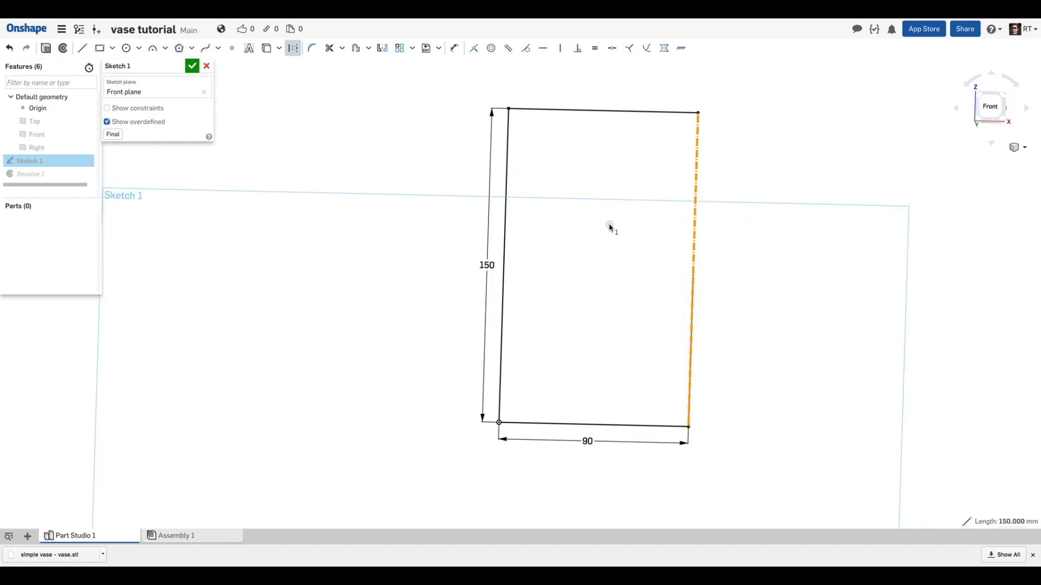
- Draw a diagonal construction line about 174.9 mm long from the rectangle's upper right corner to the origin, and end the Line tool
left_click(82, 49)
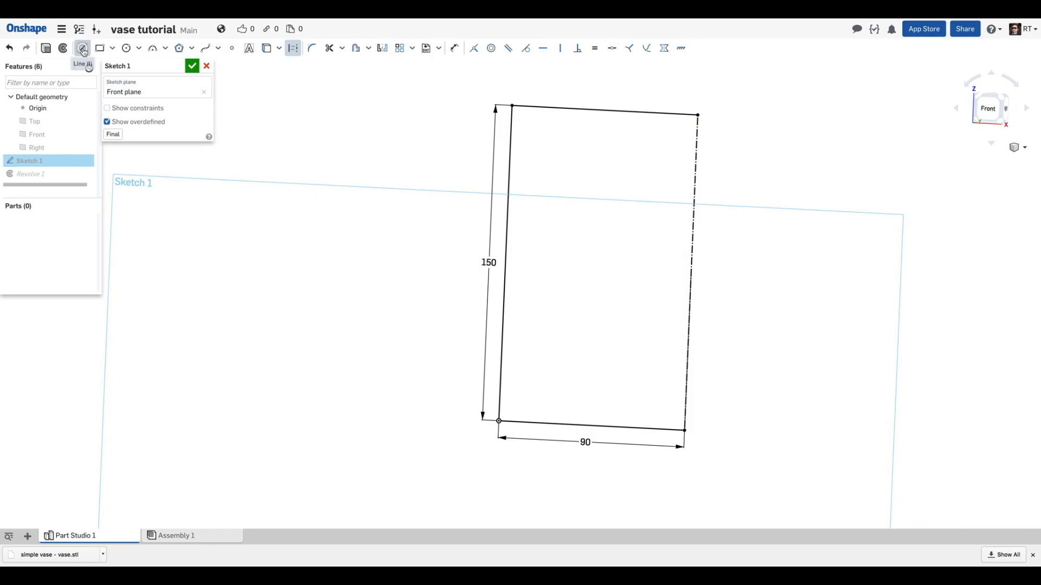
left_click(697, 115)
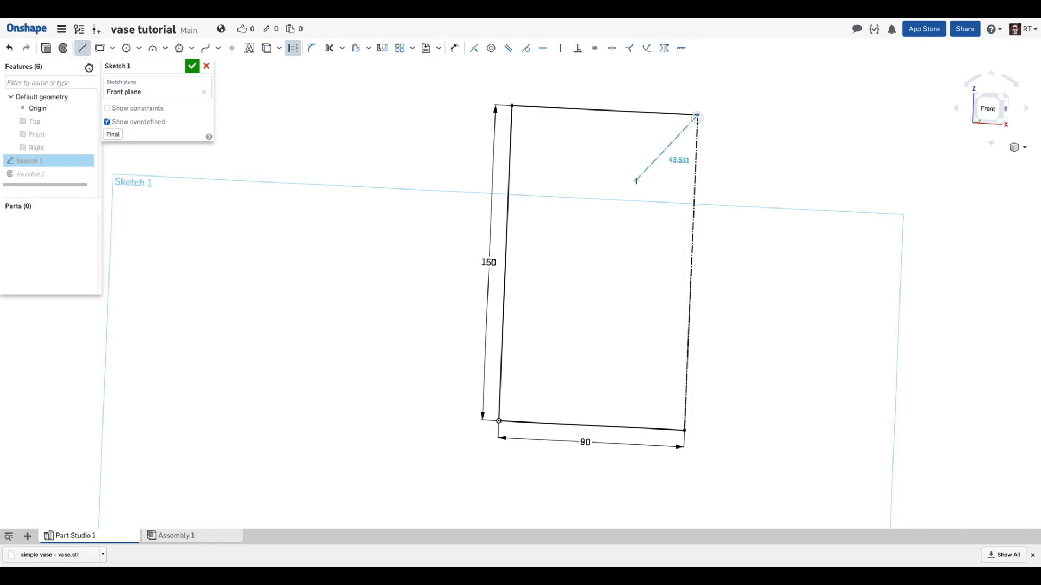
left_click(500, 421)
mouse_move(557, 304)
right_mouse_down()
mouse_move(623, 262)
mouse_move(611, 212)
mouse_move(625, 202)
mouse_move(621, 221)
right_mouse_up()
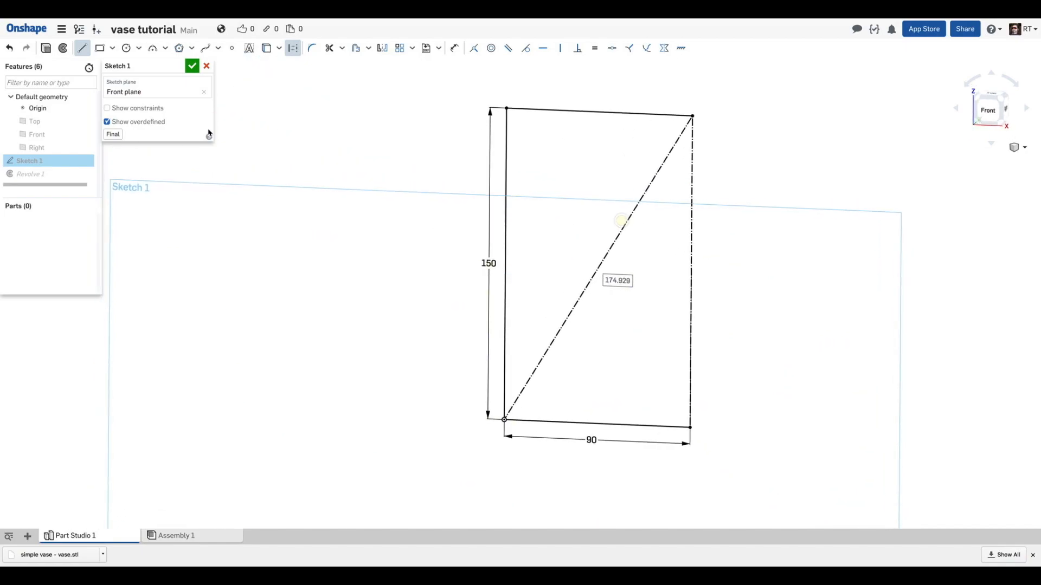
left_click(294, 49)
left_click(82, 50)
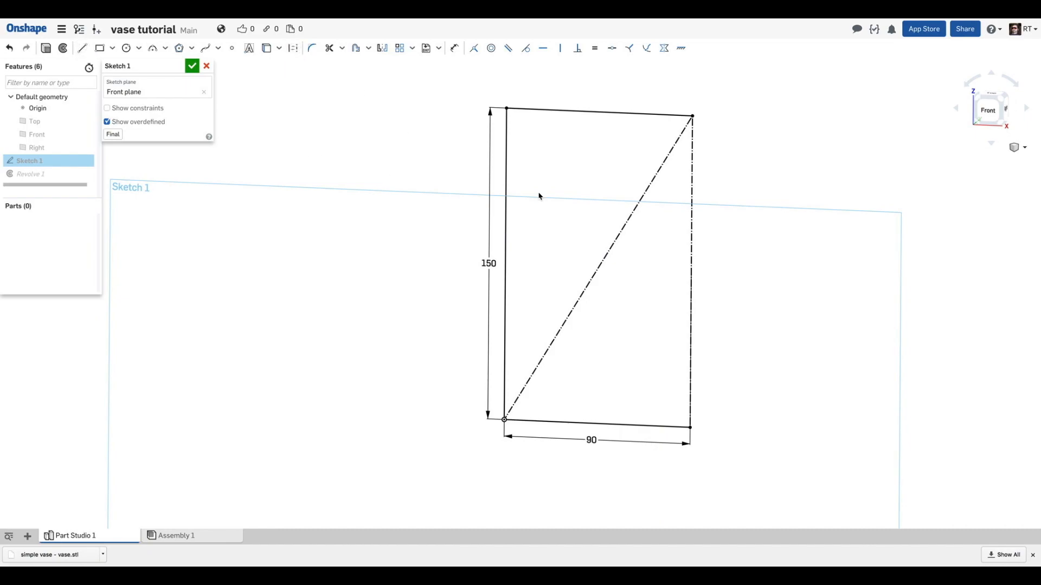
- Toggle the diagonal line between construction and regular geometry several times, leaving it as construction
left_click(635, 212)
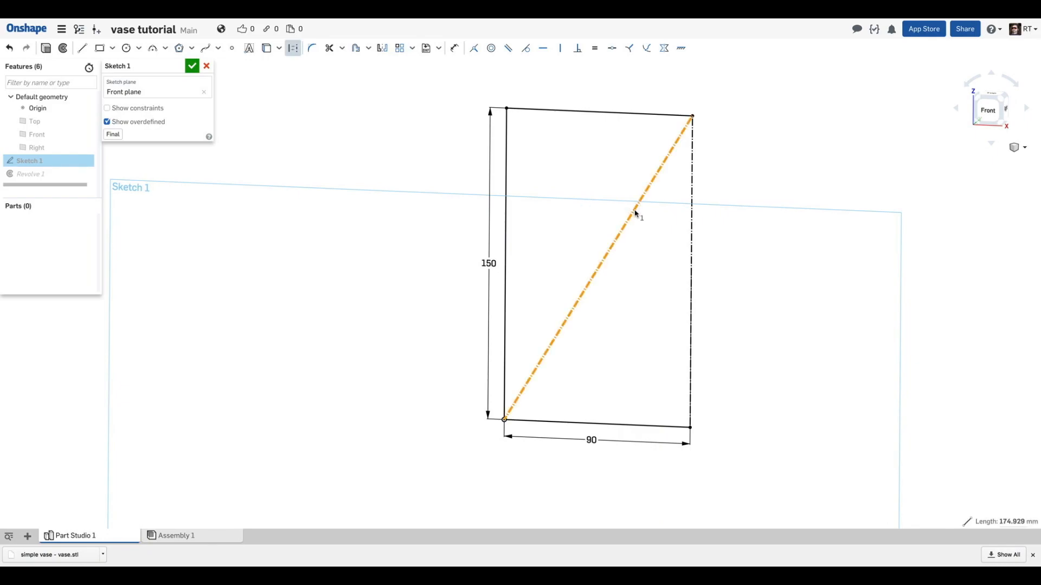
left_click(293, 49)
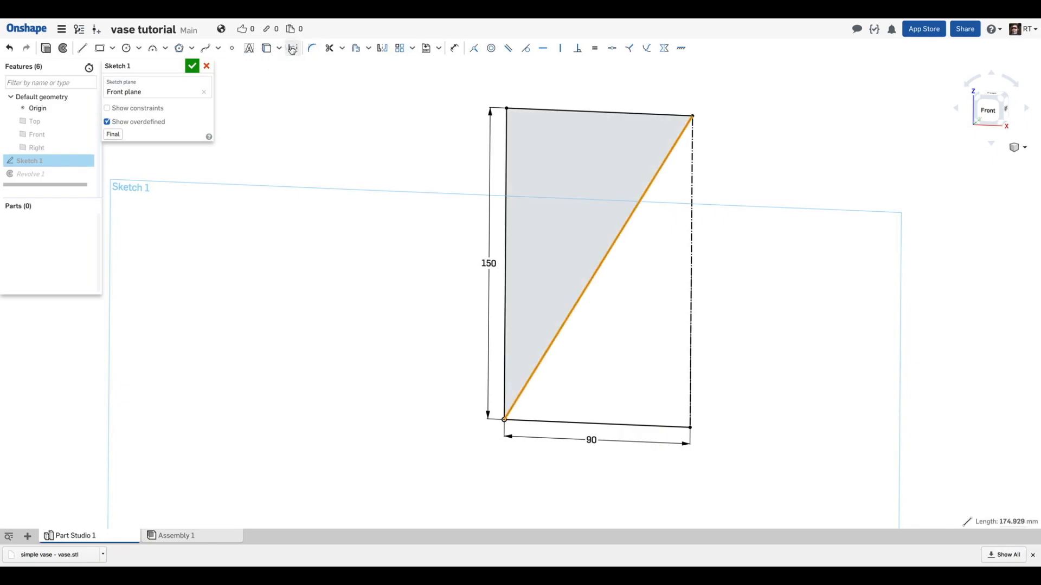
left_click(293, 49)
left_click(293, 49)
left_click(293, 50)
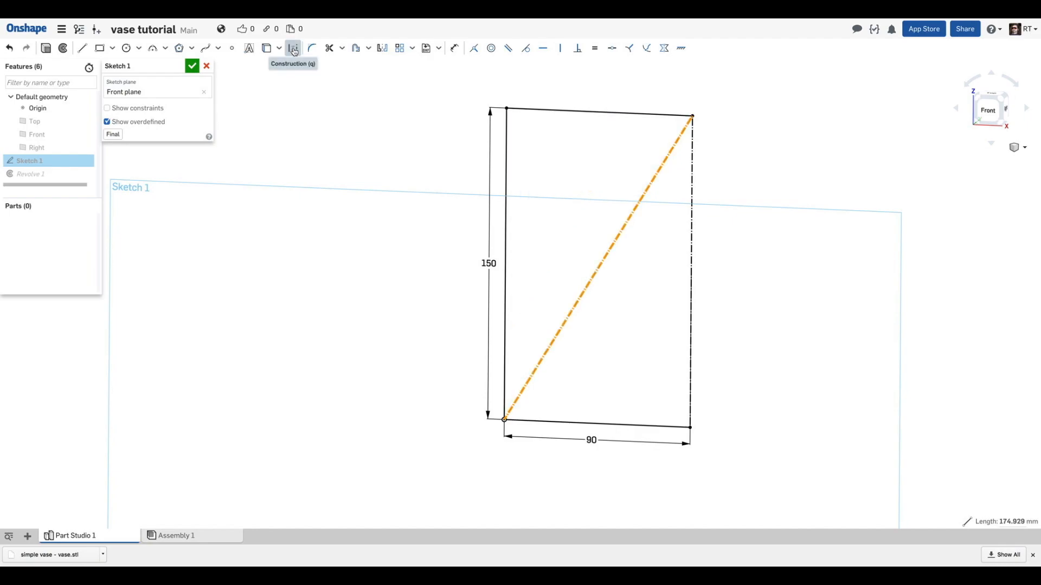
key("q")
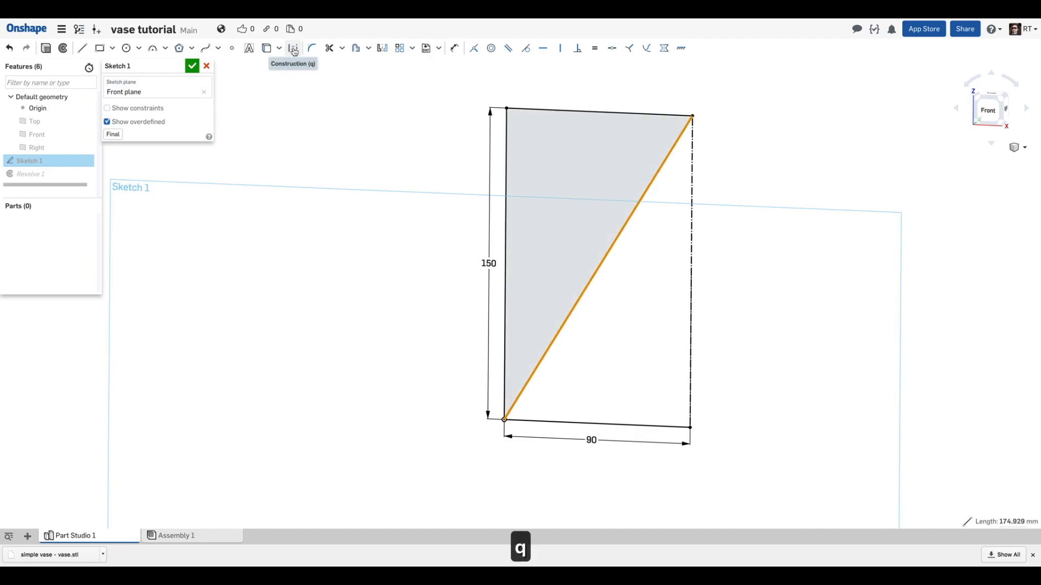
key("q")
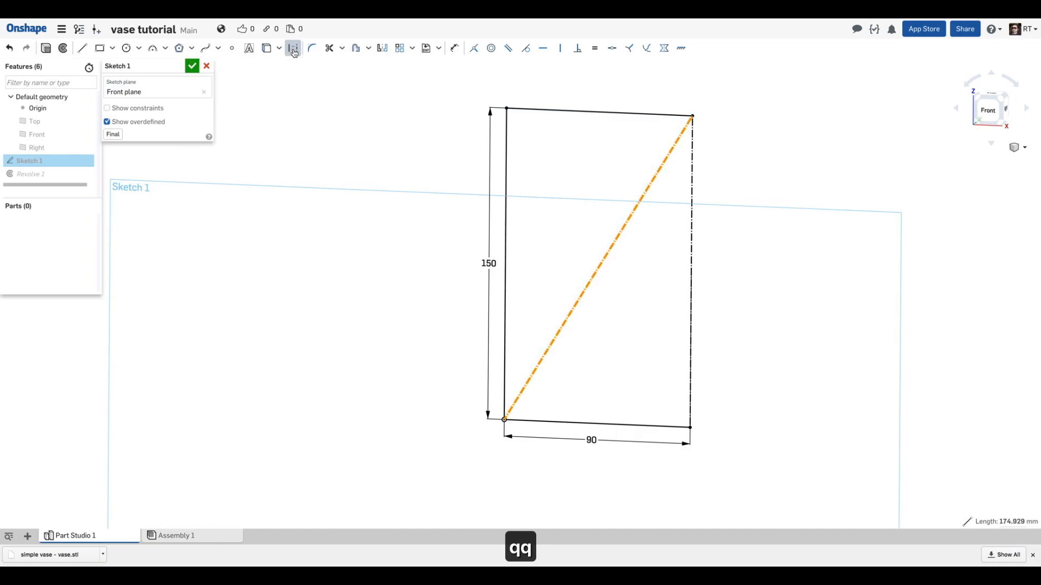
- Look through the list of keyboard shortcuts in the help, including the sketch shortcuts, and close it
left_click(994, 29)
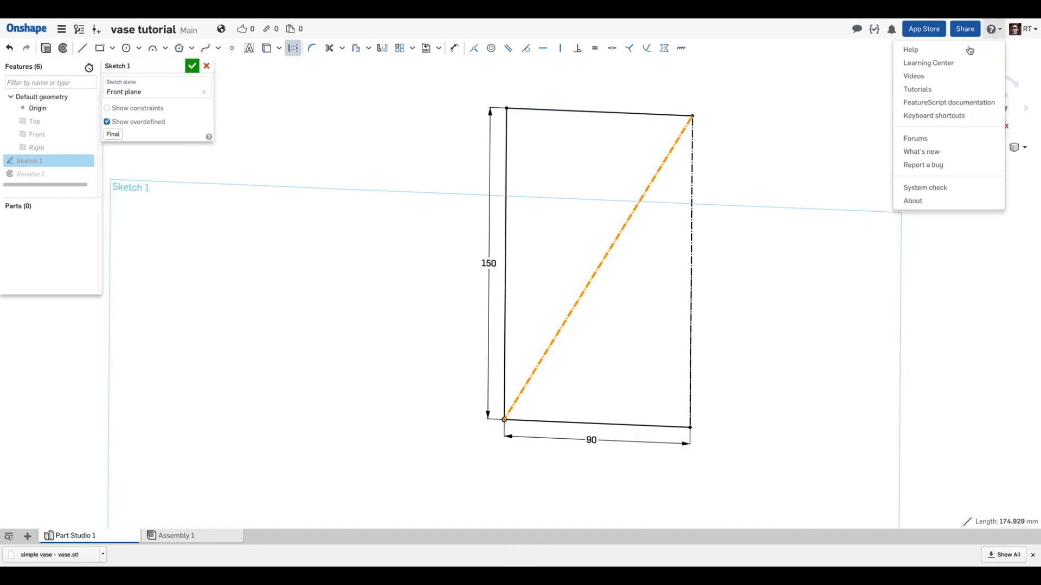
left_click(933, 116)
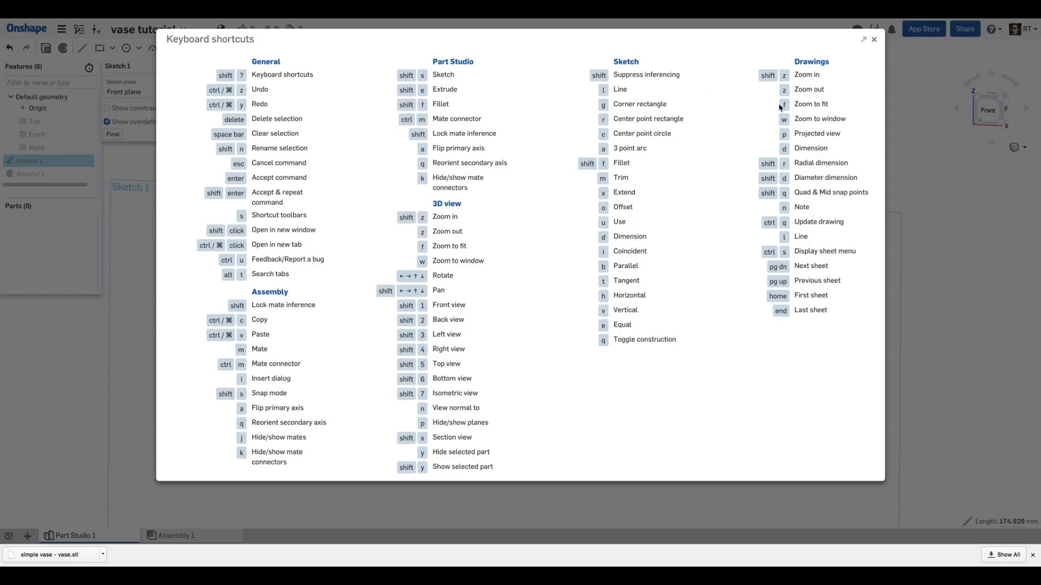
left_click(872, 41)
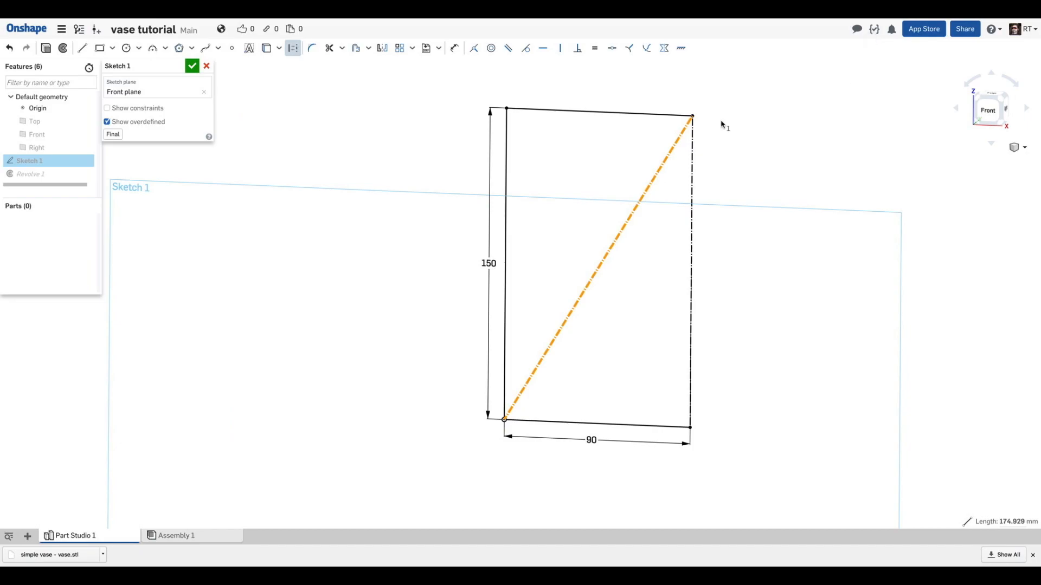
- Convert the diagonal line to regular geometry and accept Sketch 1
key("q")
mouse_move(424, 220)
right_mouse_down()
mouse_move(372, 229)
mouse_move(380, 206)
right_mouse_up()
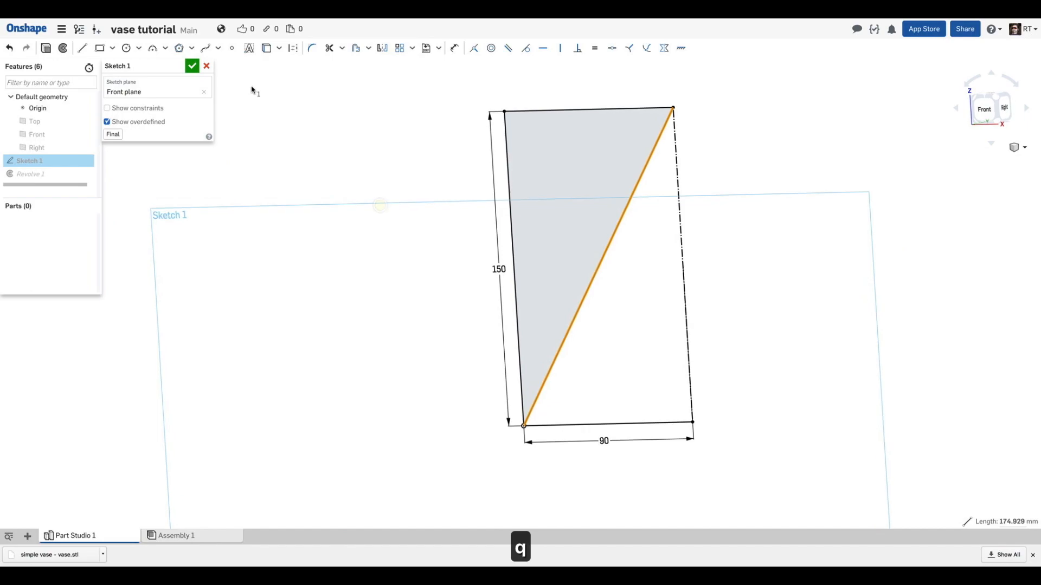
left_click(192, 66)
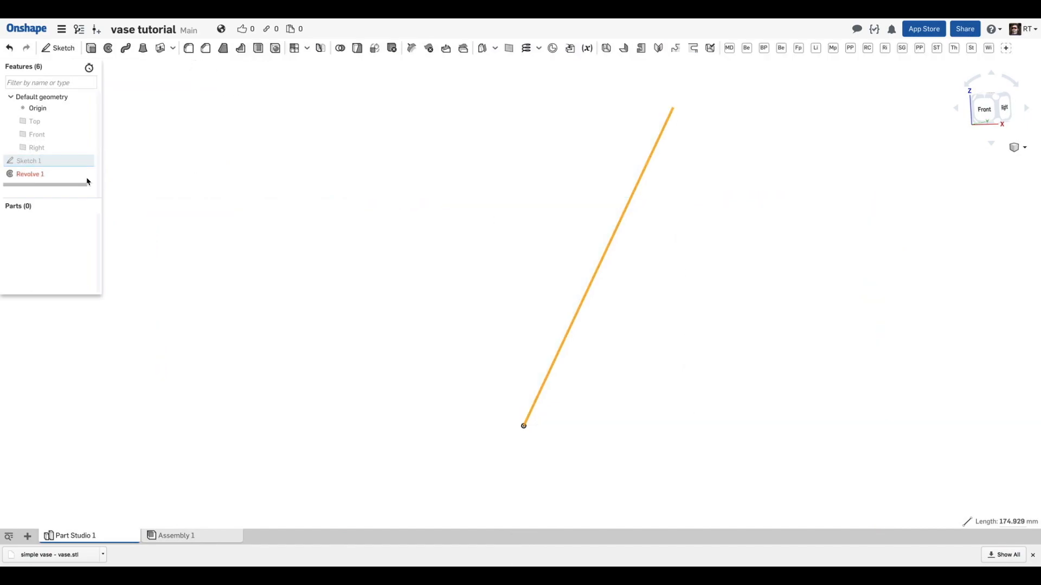
- Edit Revolve 1 to use the triangular sketch region as its profile, keep the full revolve, and accept it
double_click(61, 174)
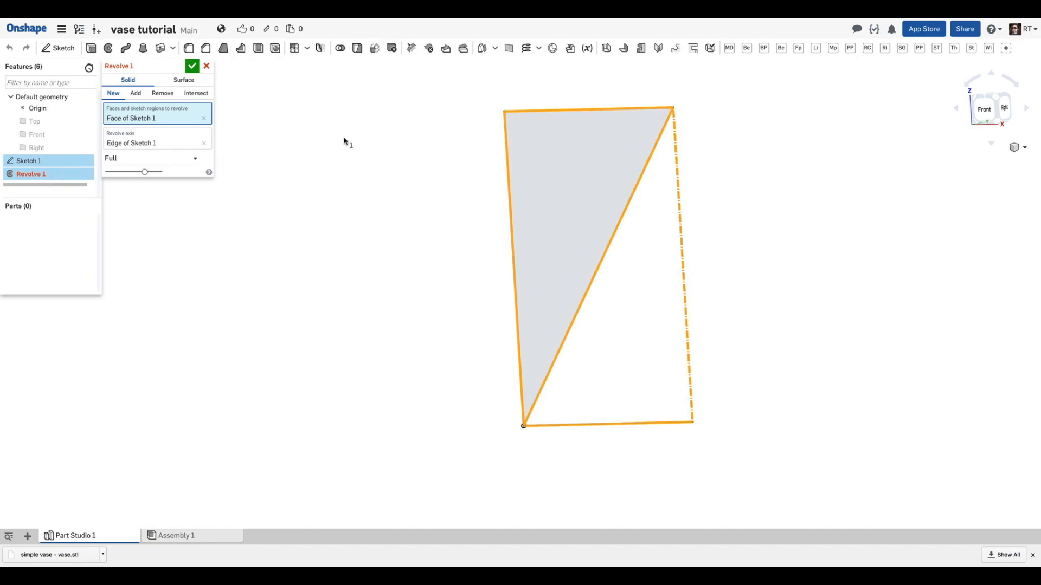
right_click_drag(344, 141, 474, 223)
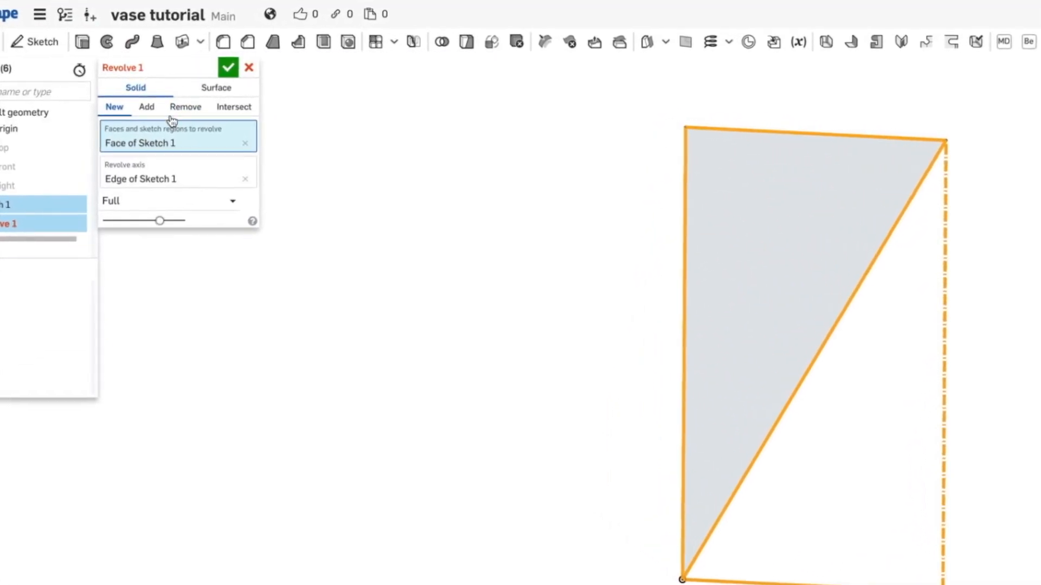
mouse_move(159, 70)
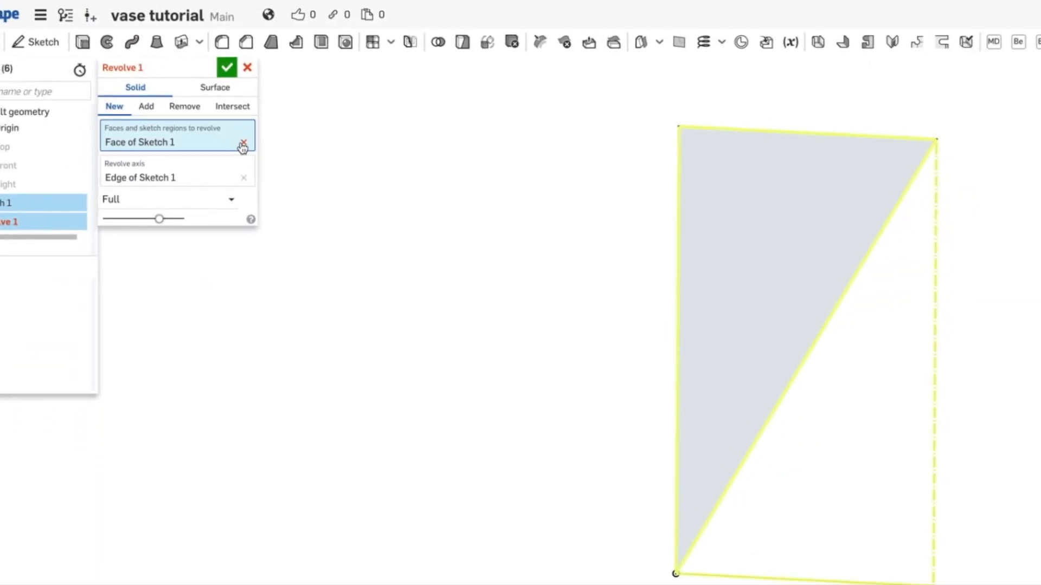
left_click(243, 143)
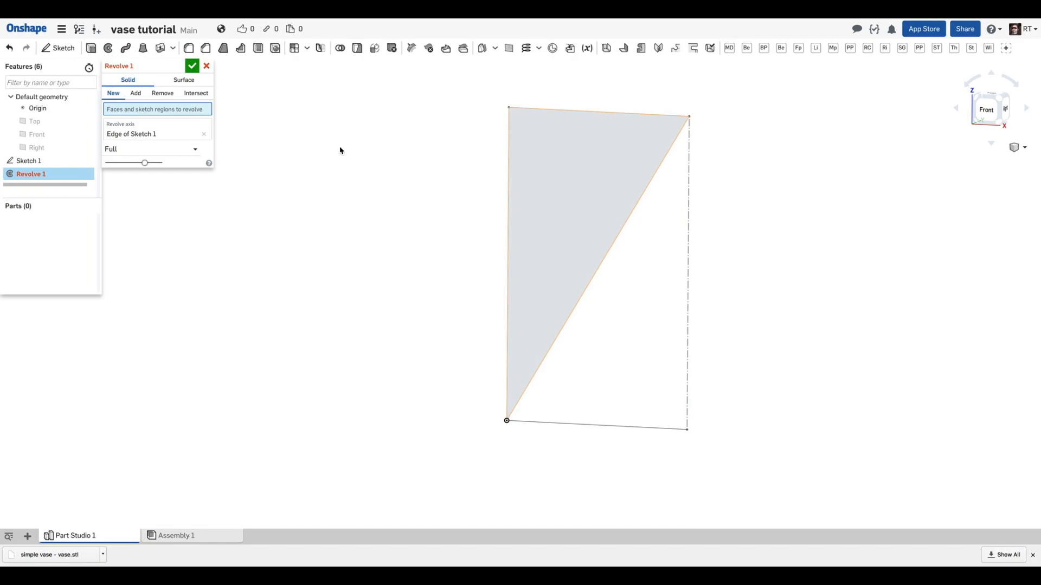
left_click(564, 160)
right_click_drag(565, 161, 472, 203)
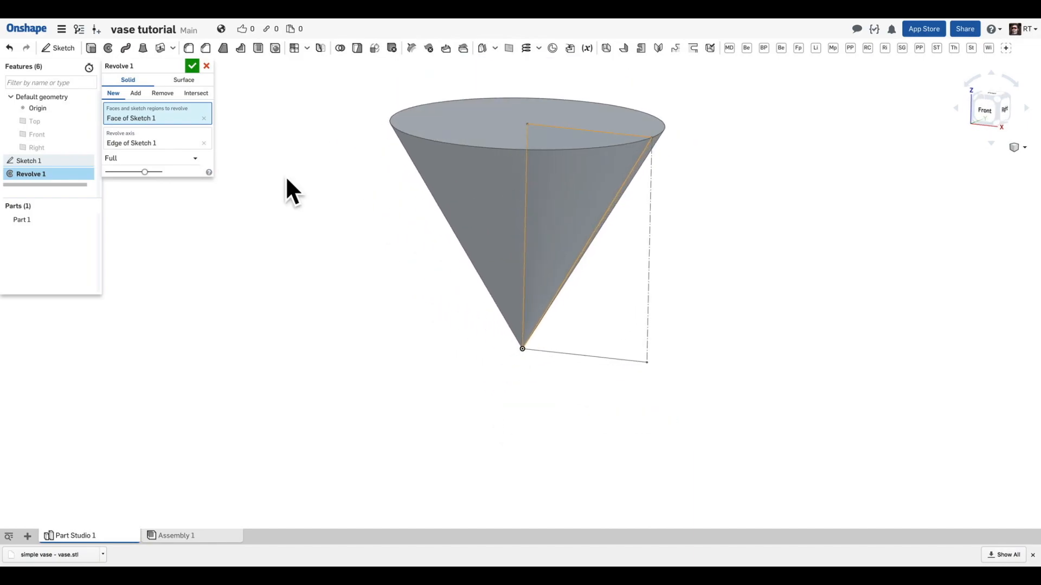
left_click(190, 66)
mouse_move(281, 155)
right_mouse_down()
mouse_move(281, 132)
mouse_move(279, 165)
right_mouse_up()
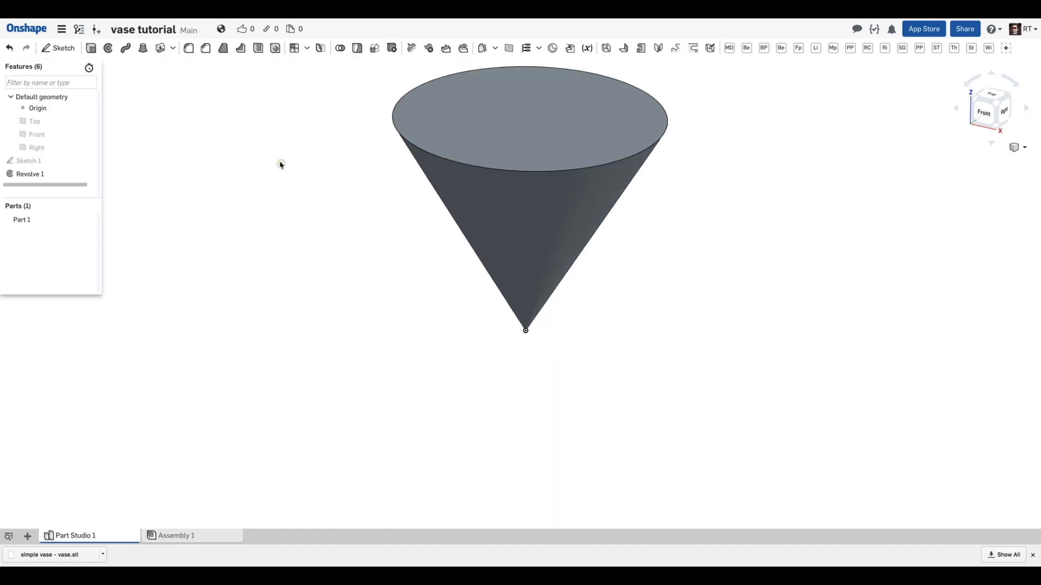
- Reopen Sketch 1 for editing and delete the diagonal line
double_click(22, 161)
mouse_move(413, 190)
right_mouse_down()
mouse_move(428, 177)
mouse_move(447, 182)
right_mouse_up()
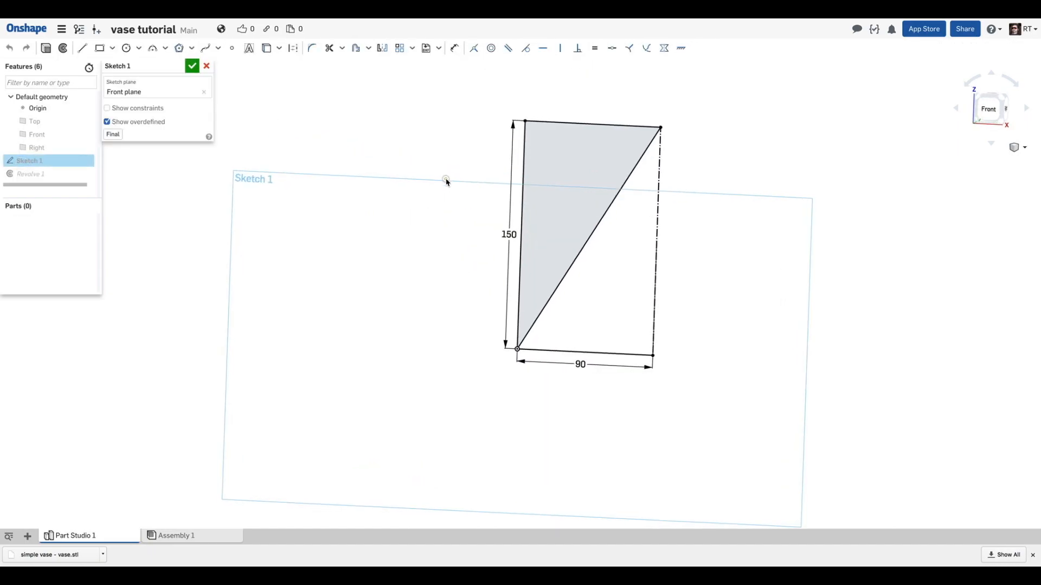
left_click(609, 208)
key("BackSpace")
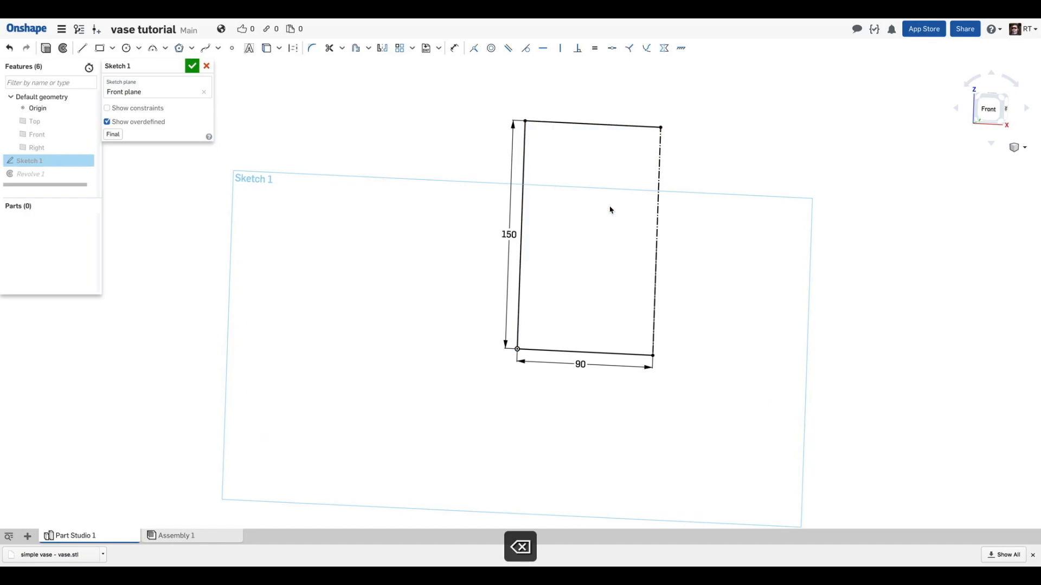
- Draw a zigzag chain of five connected lines from the upper right corner to the bottom line near the origin, closing the profile
left_click(82, 48)
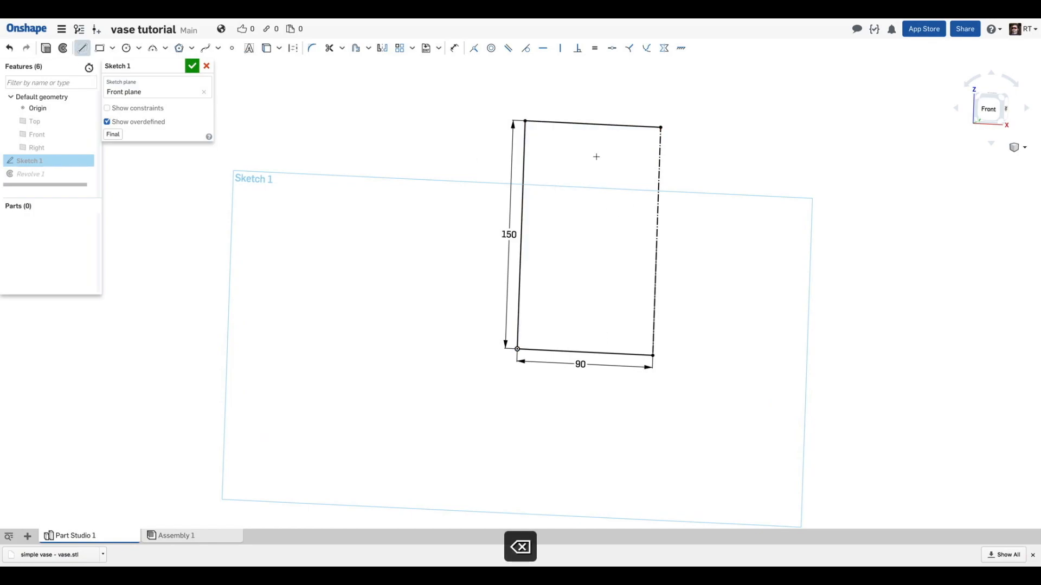
left_click(661, 127)
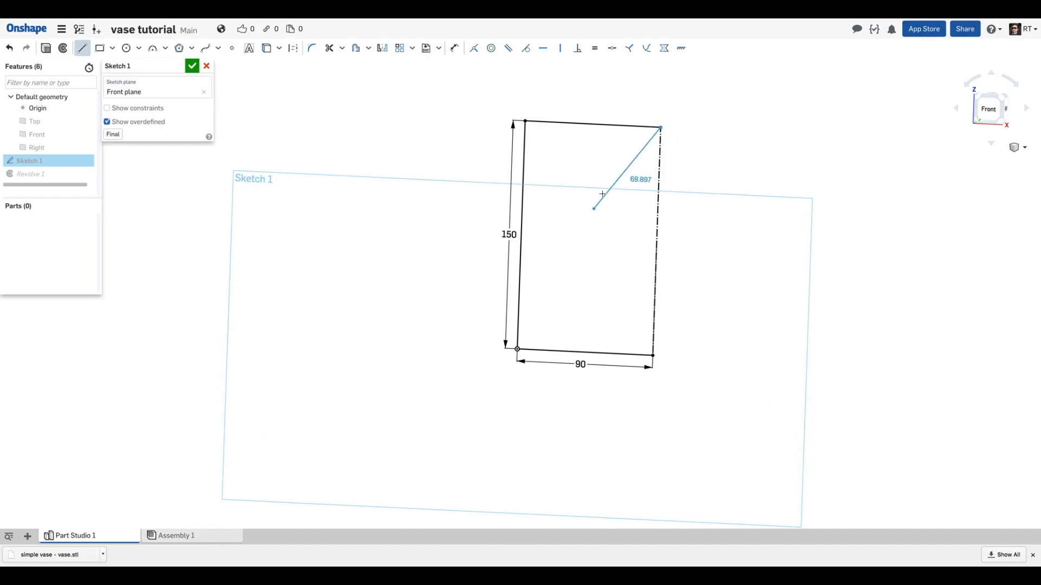
left_click(621, 183)
left_click(637, 263)
left_click(560, 269)
left_click(629, 323)
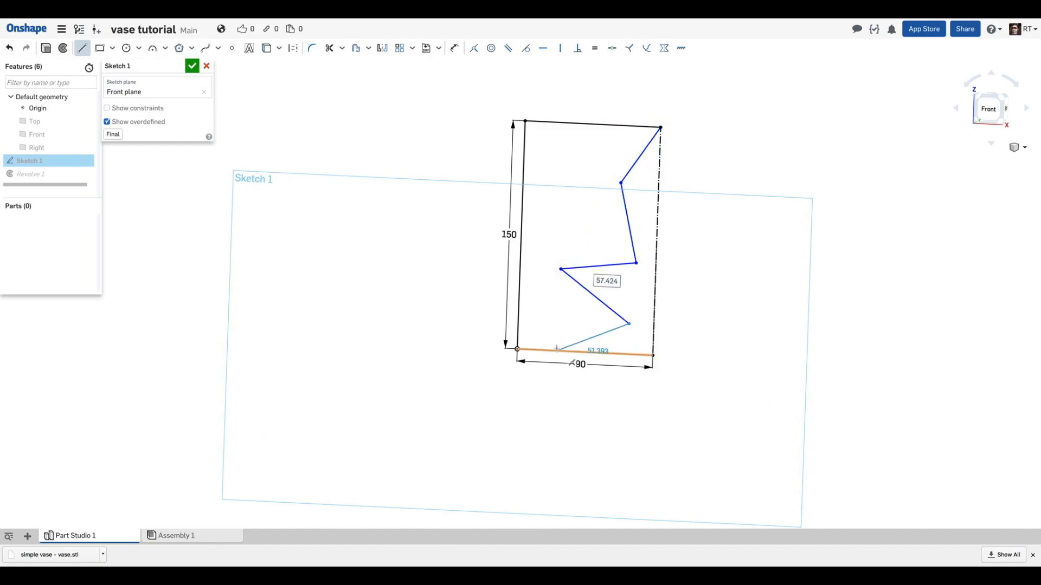
left_click(557, 350)
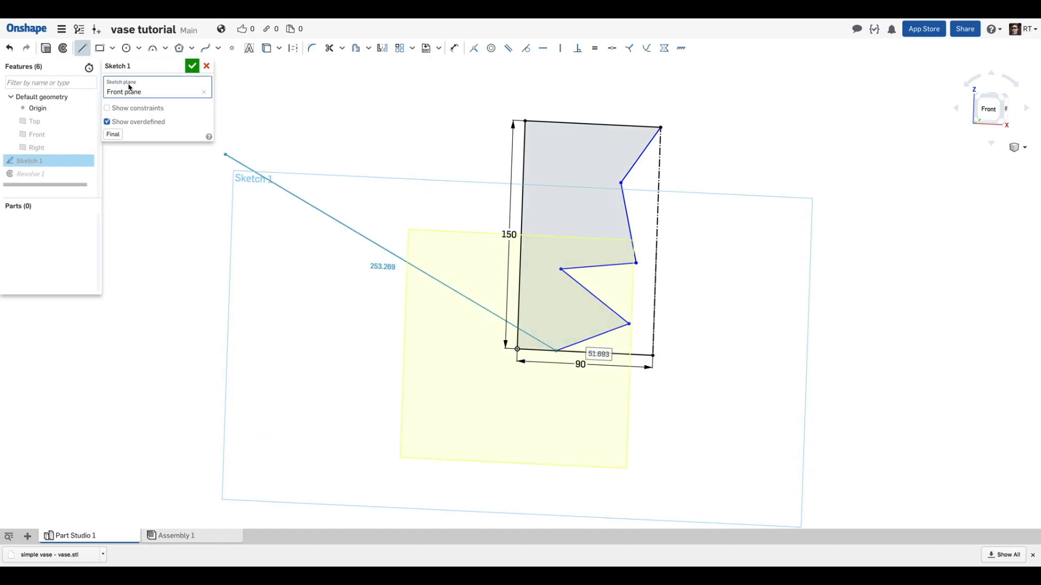
key("Escape")
key("Escape")
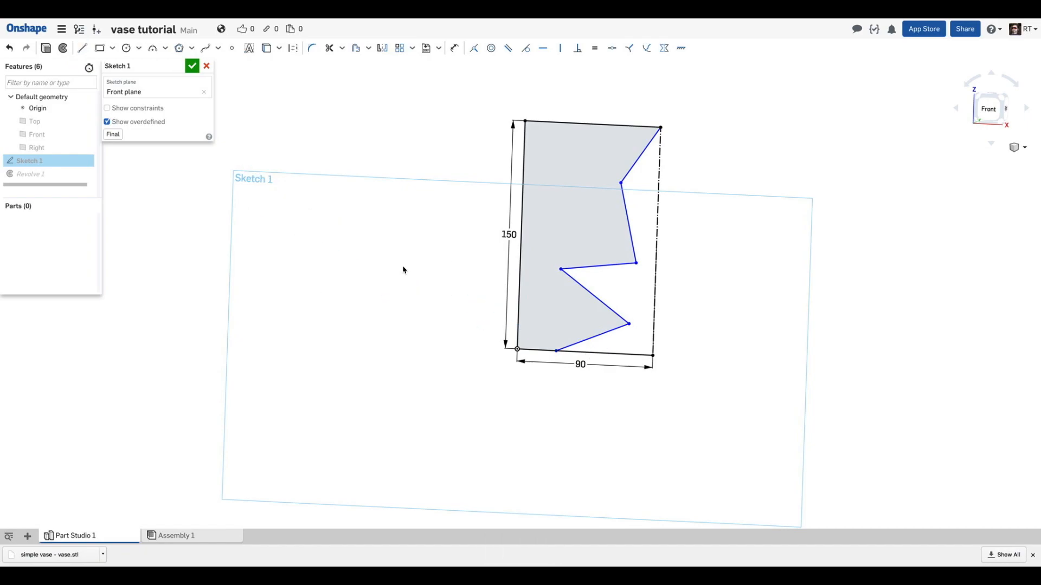
- Accept Sketch 1 so that Revolve 1 uses the zigzag profile, and inspect the revolved part
left_click(83, 50)
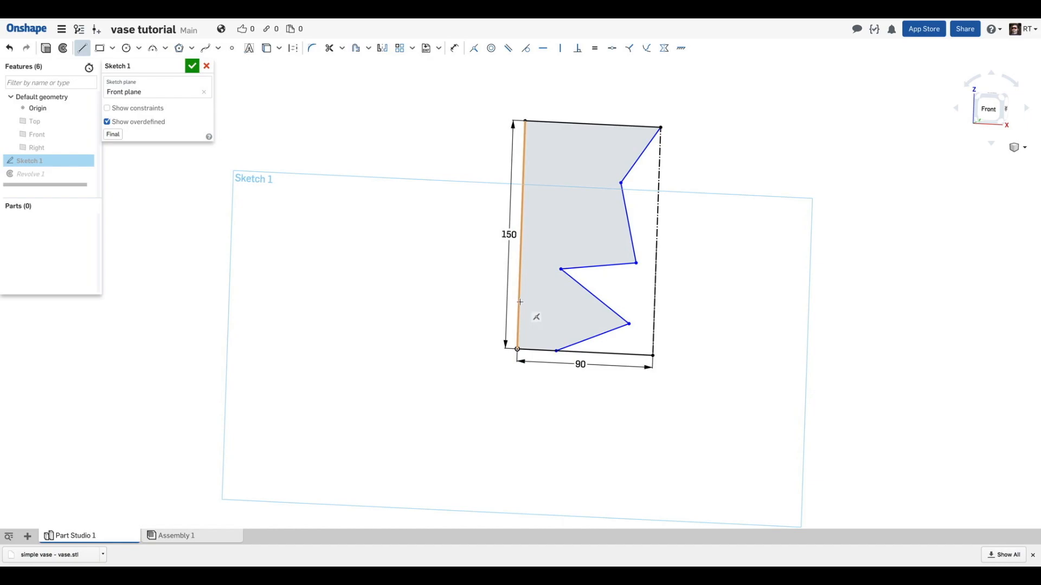
key("Escape")
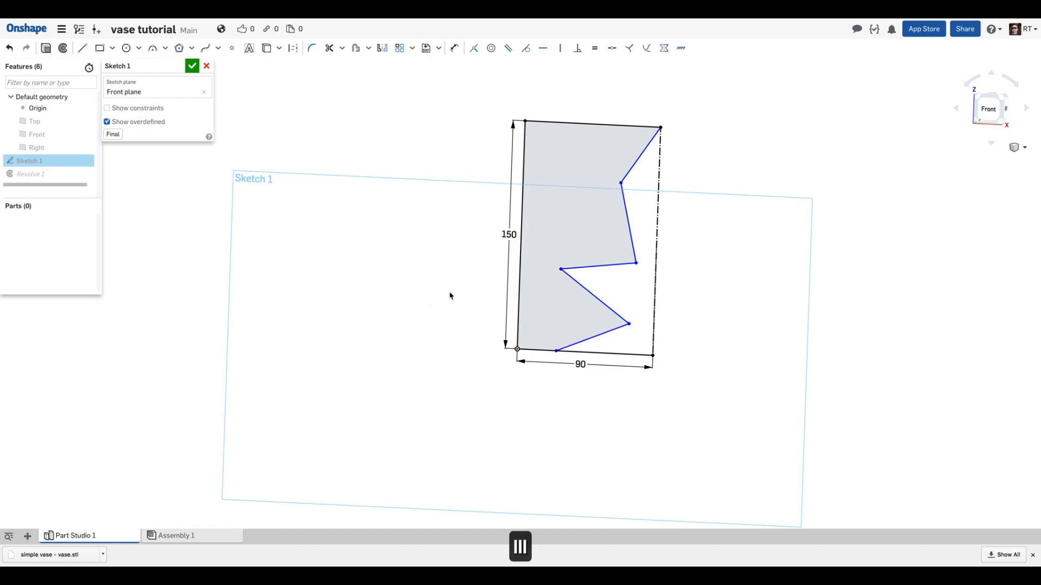
left_click(522, 209)
left_click(192, 66)
mouse_move(347, 226)
right_mouse_down()
mouse_move(318, 172)
mouse_move(304, 225)
mouse_move(314, 202)
mouse_move(379, 202)
right_mouse_up()
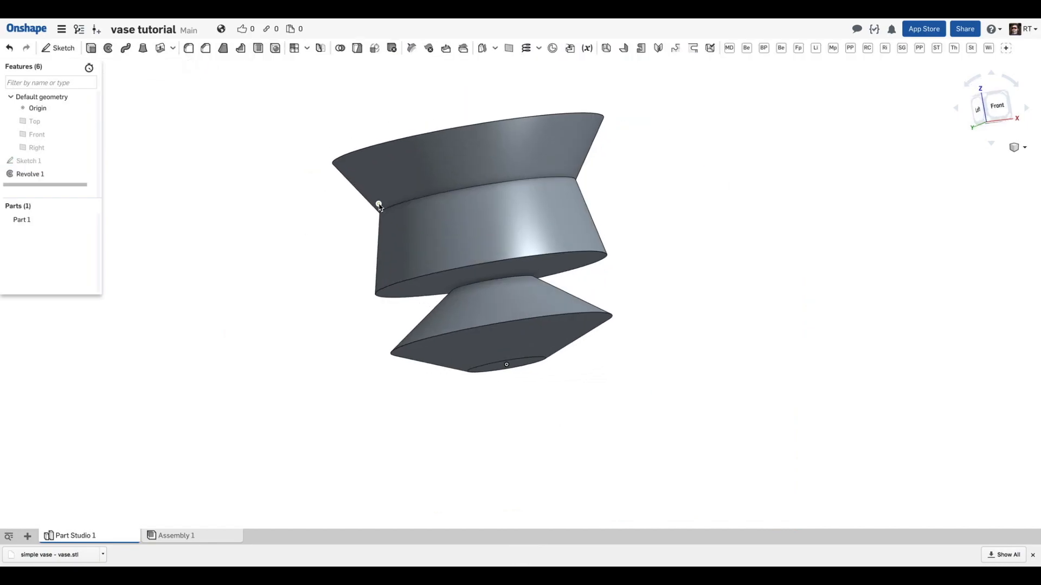
- Reopen Sketch 1 for editing and show the final revolved model together with the sketch
double_click(42, 161)
mouse_move(302, 204)
right_mouse_down()
mouse_move(346, 237)
mouse_move(304, 267)
mouse_move(313, 255)
right_mouse_up()
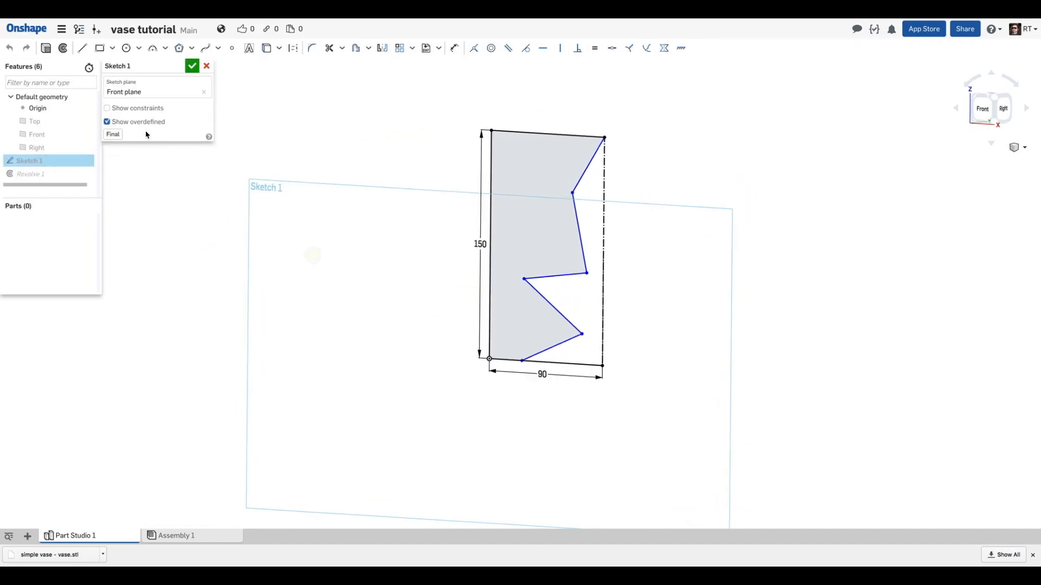
left_click(114, 135)
mouse_move(414, 228)
right_mouse_down()
mouse_move(369, 216)
mouse_move(351, 233)
mouse_move(396, 221)
mouse_move(399, 253)
mouse_move(412, 233)
mouse_move(405, 213)
mouse_move(405, 233)
right_mouse_up()
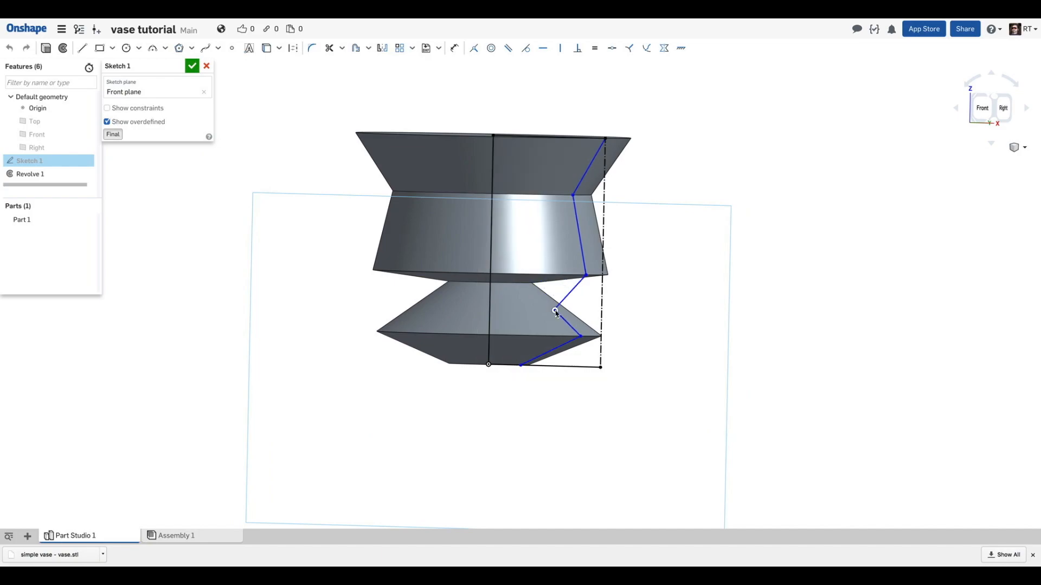
- Reshape the vase by moving the four intermediate corner points of the zigzag outline to new positions
mouse_move(575, 196)
left_mouse_down()
mouse_move(511, 190)
mouse_move(534, 191)
left_mouse_up()
left_click_drag(586, 276, 570, 240)
left_click_drag(558, 310, 523, 296)
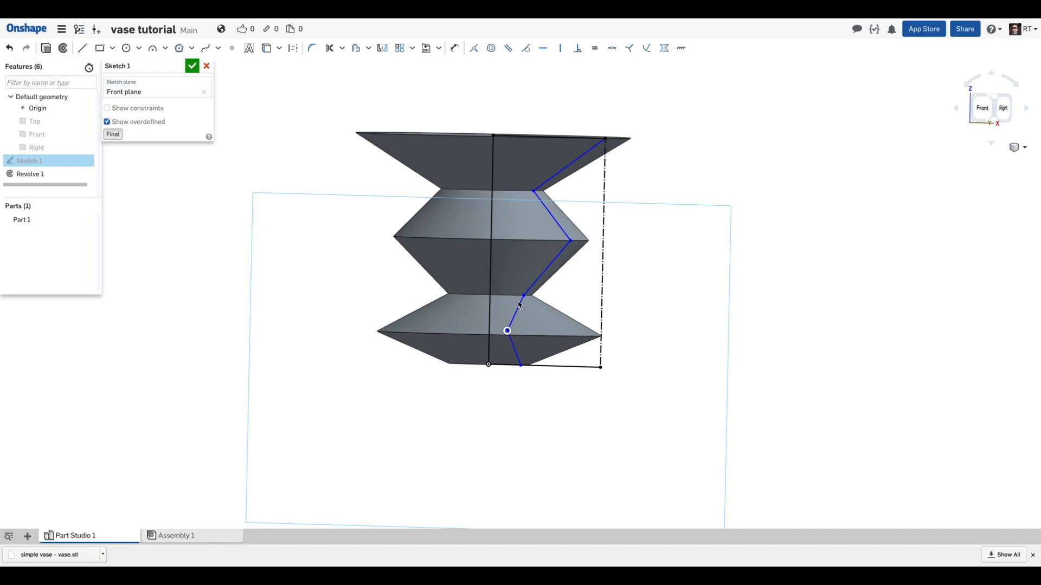
left_click_drag(524, 296, 571, 318)
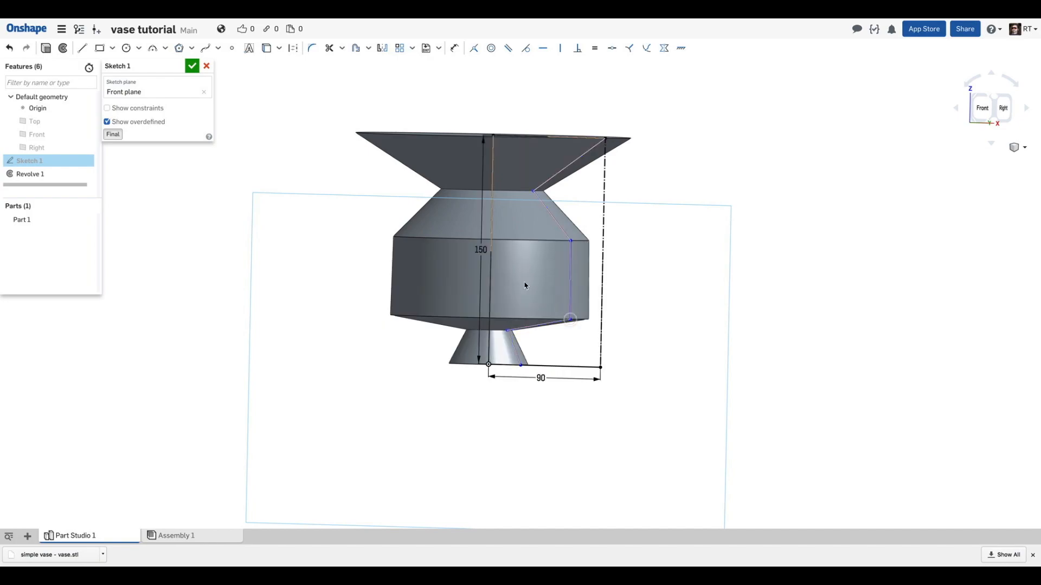
mouse_move(540, 185)
right_mouse_down()
mouse_move(542, 163)
mouse_move(488, 173)
mouse_move(529, 167)
mouse_move(535, 225)
mouse_move(539, 186)
mouse_move(526, 194)
right_mouse_up()
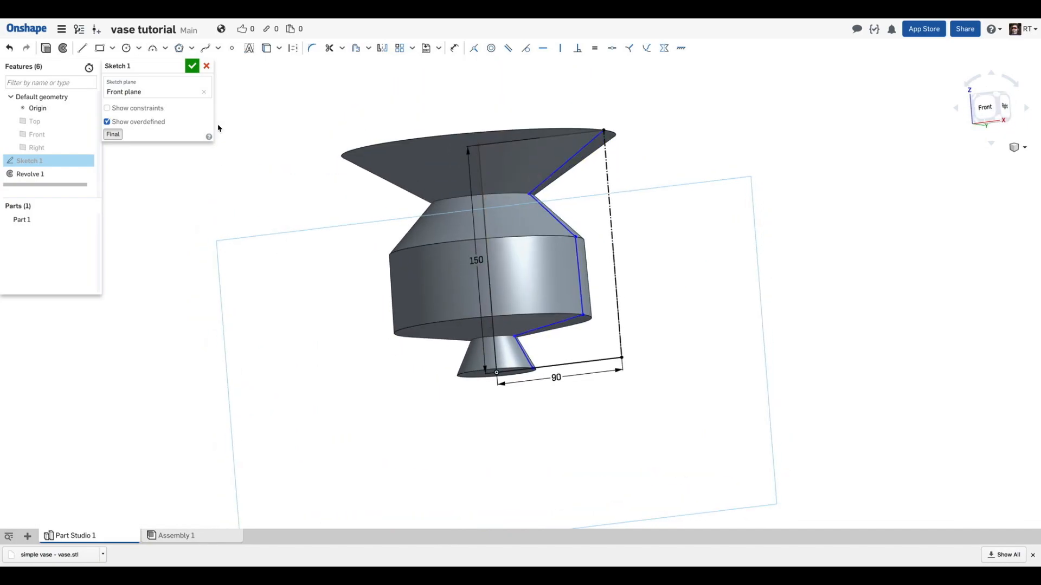
- Delete all five connected zigzag lines, keeping the 90 by 150 rectangle
left_click(549, 181)
key("BackSpace")
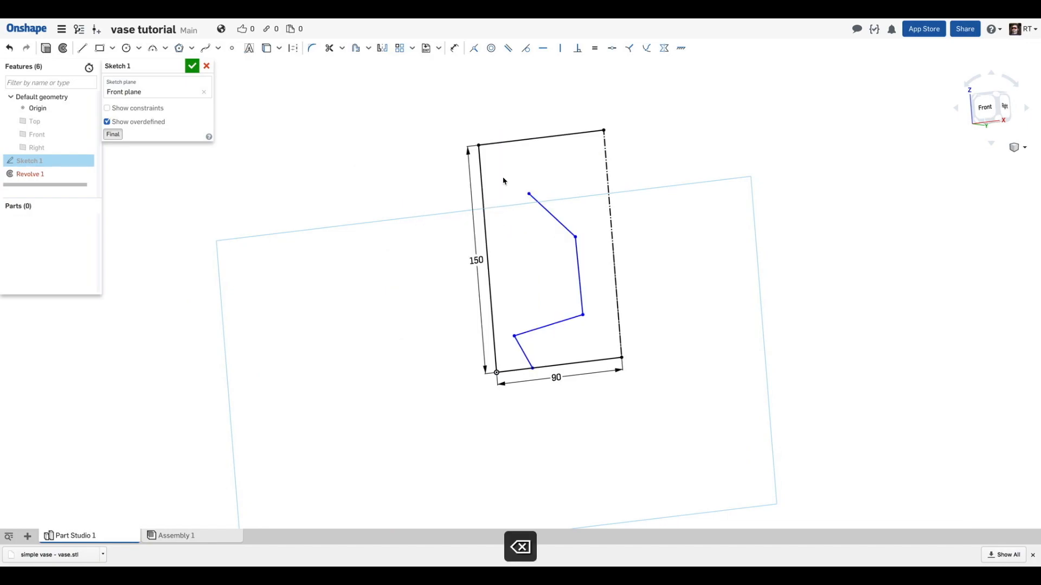
left_click(539, 205)
key("BackSpace")
left_click(574, 248)
key("BackSpace")
left_click(564, 321)
key("BackSpace")
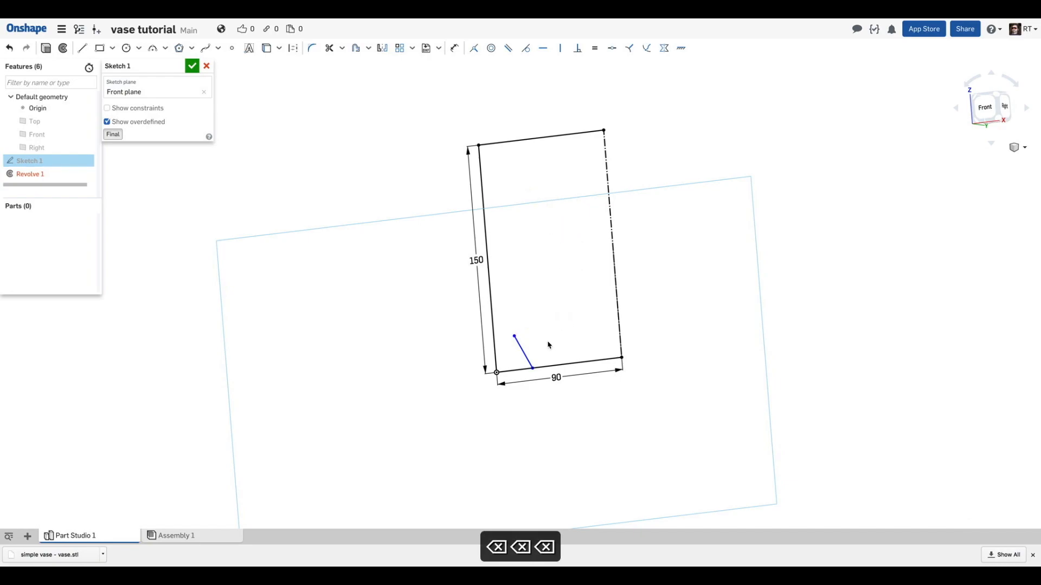
left_click(517, 350)
key("BackSpace")
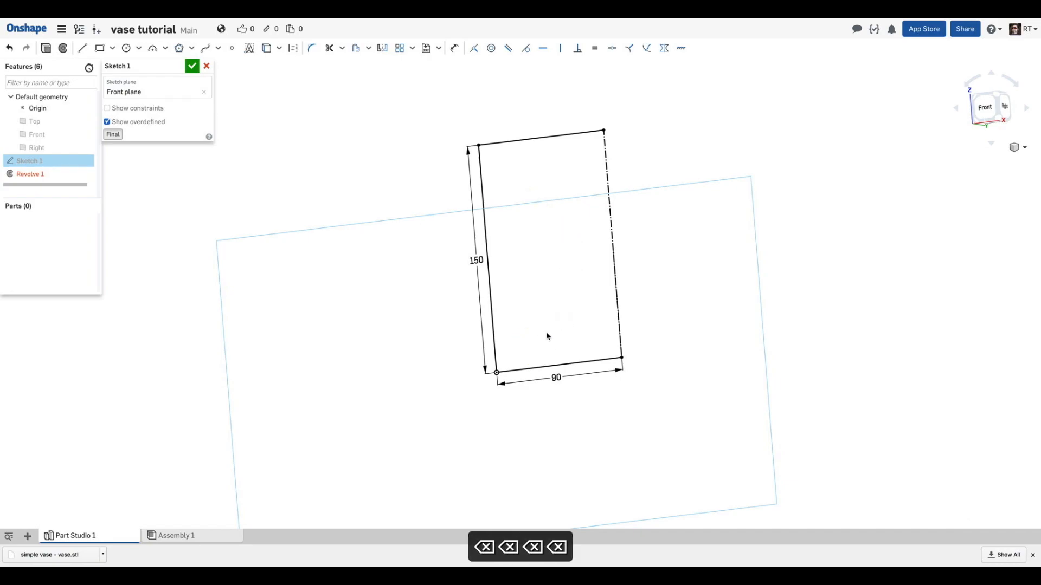
- Draw a five-point spline from the rectangle's bottom line to its top line, with a narrow foot, wide belly and narrow neck
key("f")
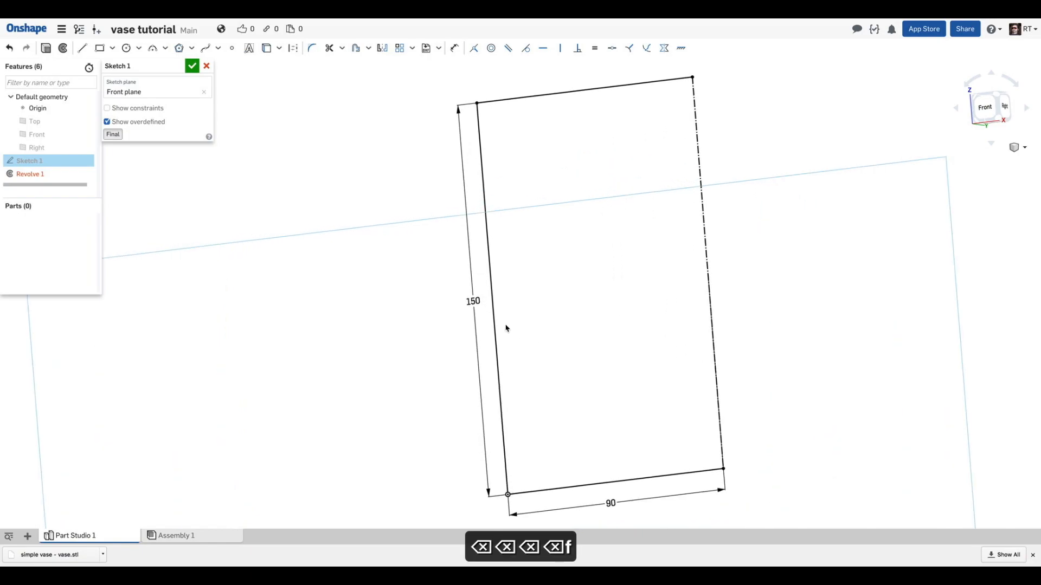
key("n")
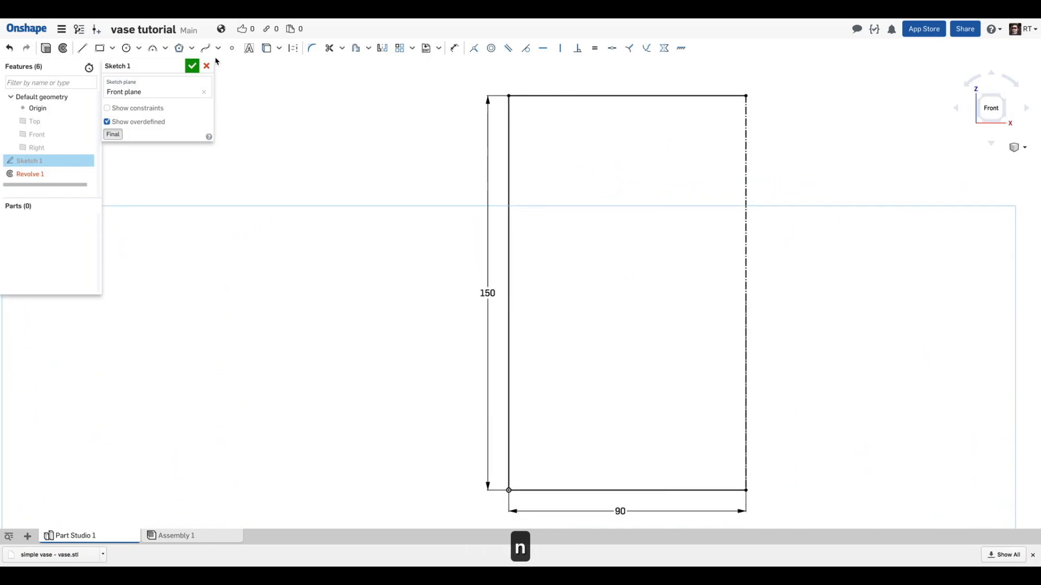
left_click(209, 50)
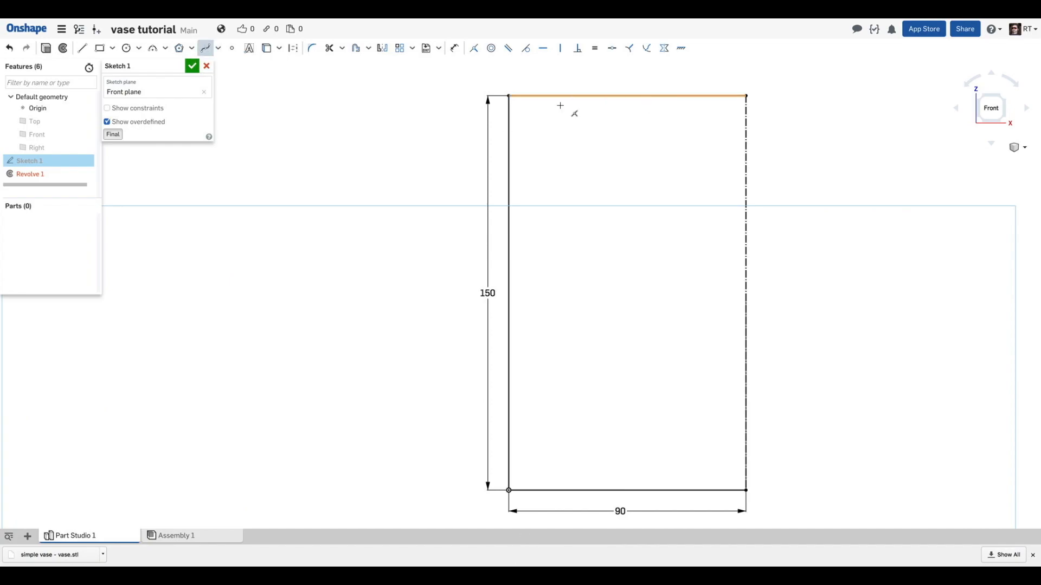
left_click(590, 491)
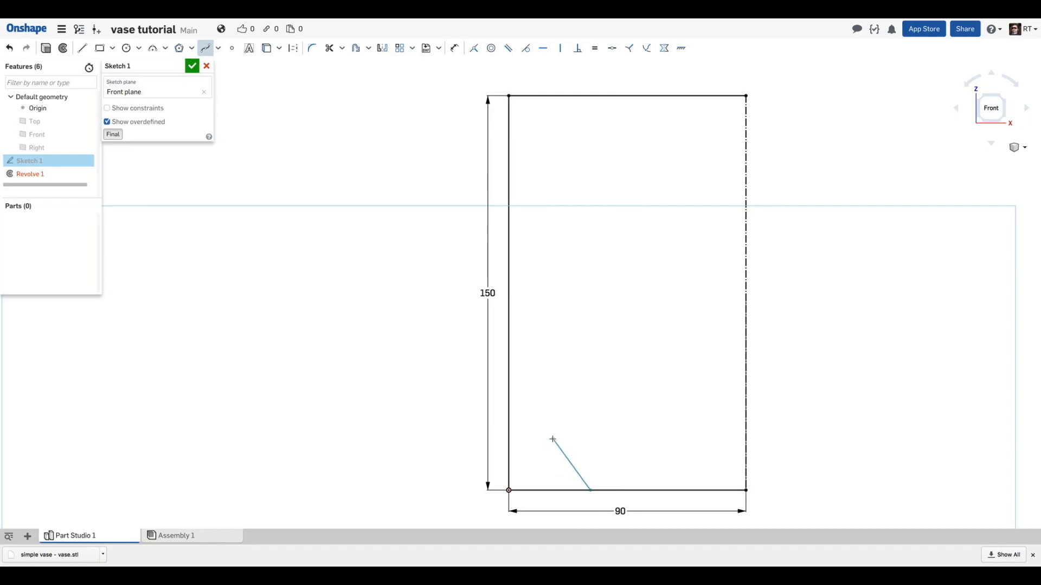
left_click(599, 470)
left_click(554, 445)
left_click(546, 434)
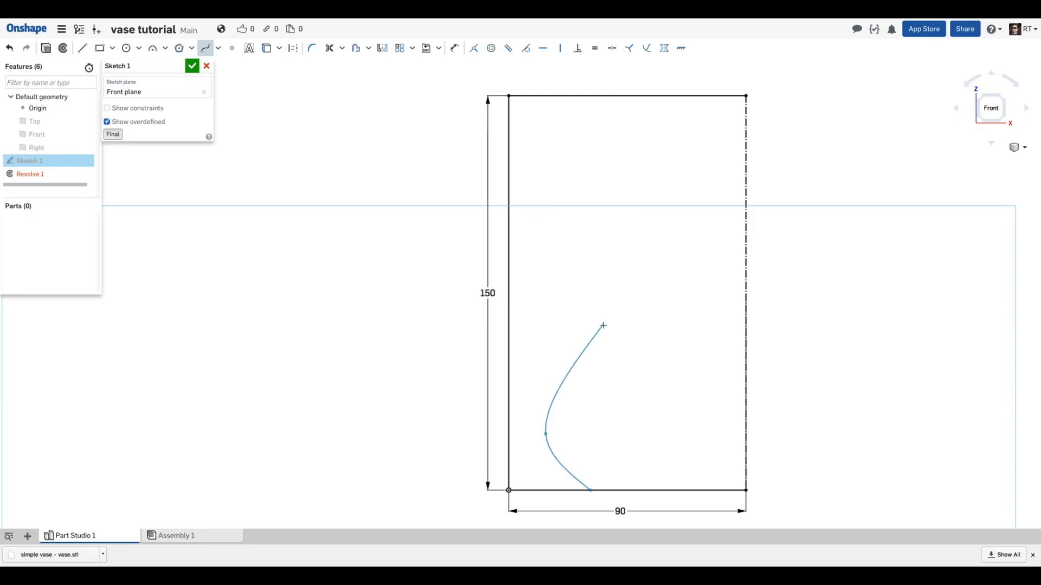
left_click(701, 285)
left_click(574, 175)
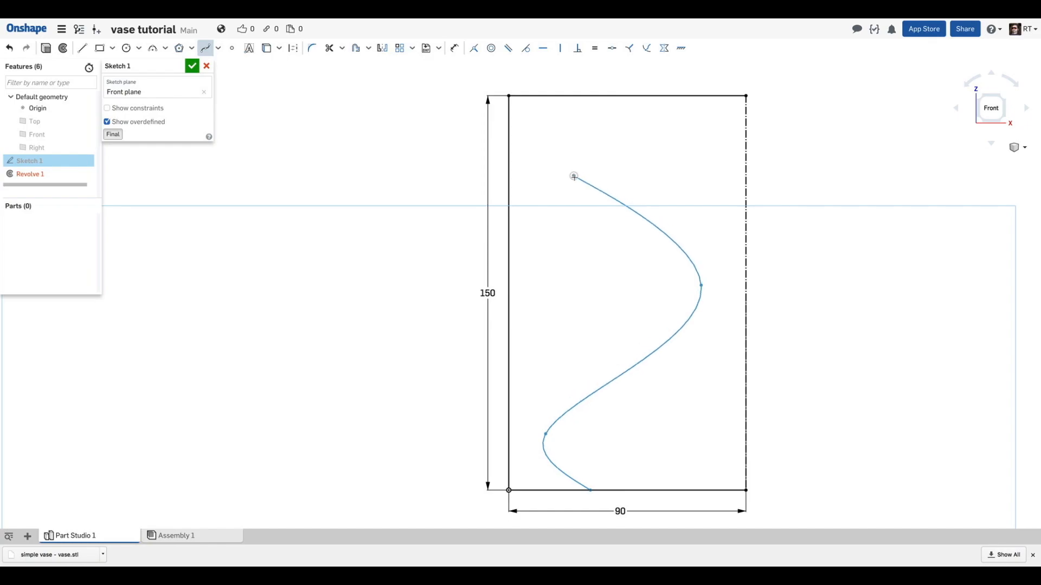
double_click(652, 96)
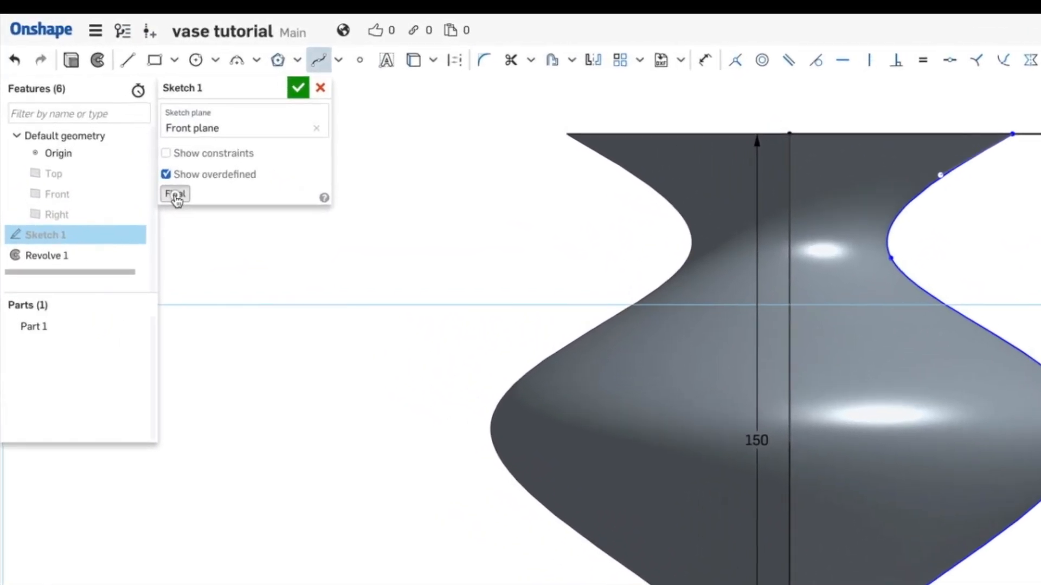
- Toggle the final model display off and on, and examine the revolved spline vase from an angle
left_click(176, 195)
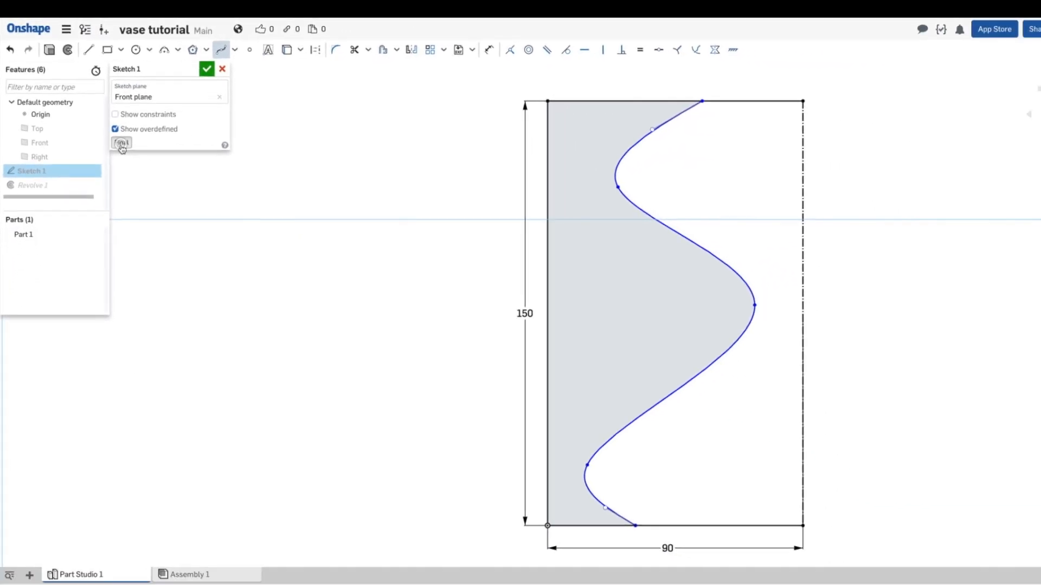
left_click(316, 341)
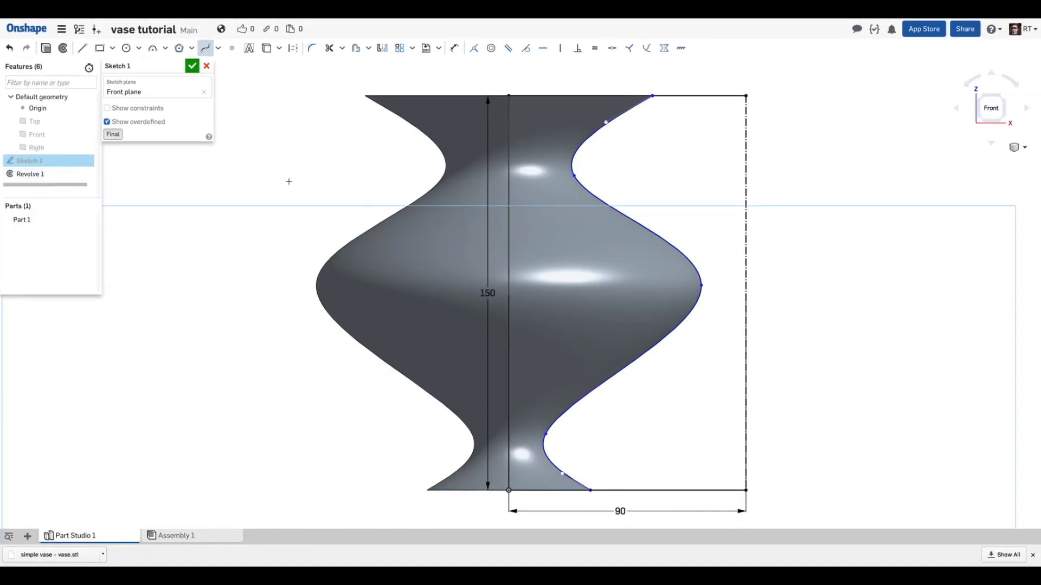
scroll(330, 189, "down", 3)
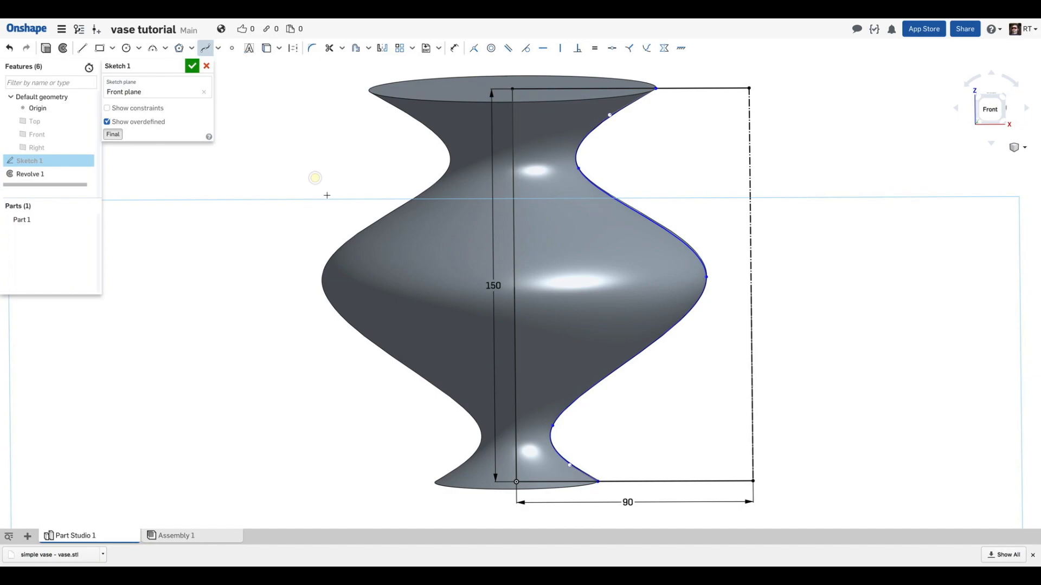
mouse_move(368, 162)
right_mouse_down()
mouse_move(355, 176)
mouse_move(332, 169)
mouse_move(318, 127)
right_mouse_up()
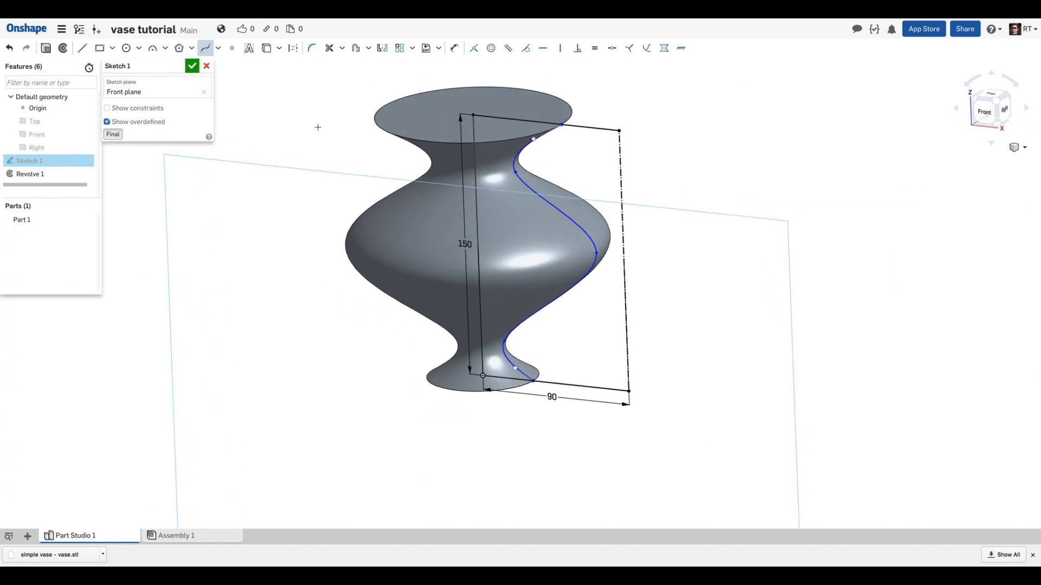
key("f")
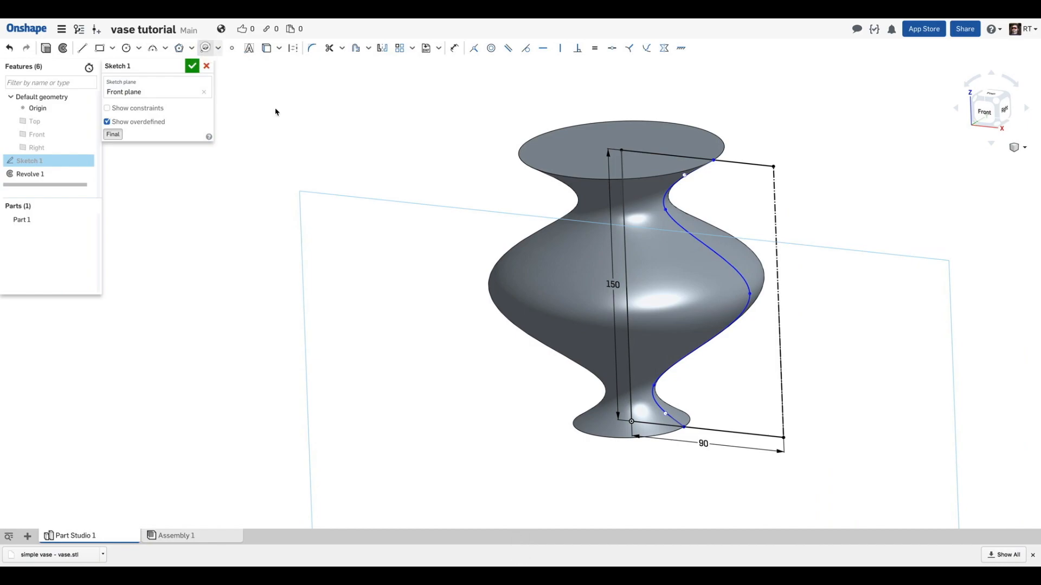
- Reshape the spline by repositioning its neck, belly and foot points and adjusting its top and bottom end handles
left_click_drag(665, 210, 681, 230)
right_click_drag(729, 304, 743, 300)
left_click_drag(738, 306, 725, 327)
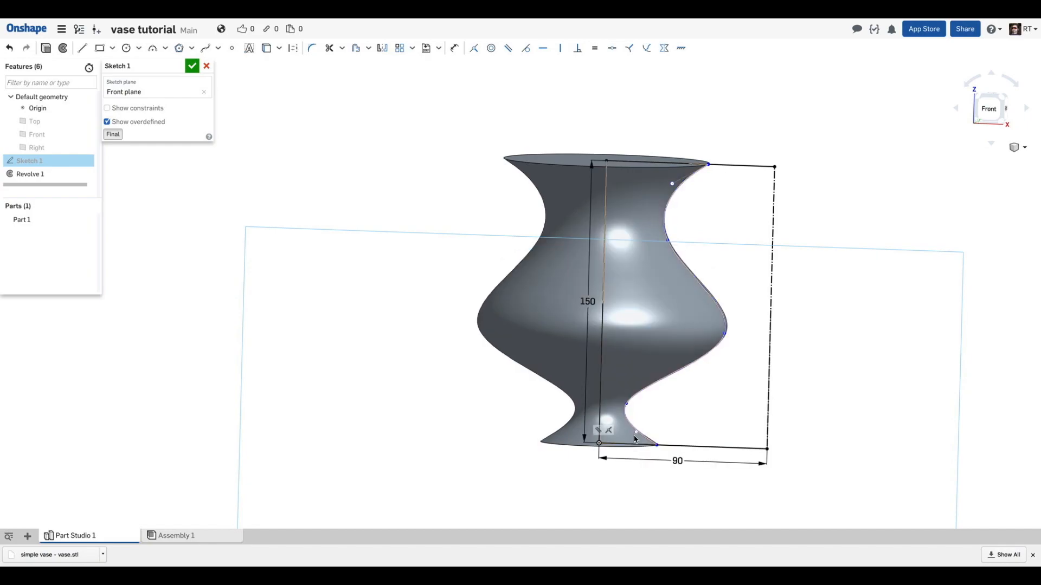
left_click_drag(636, 432, 641, 389)
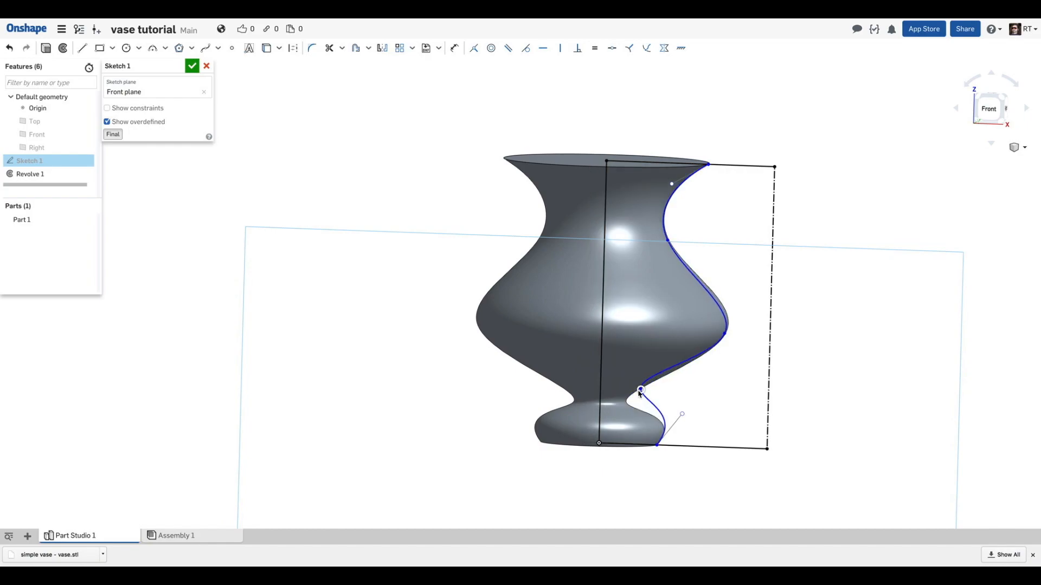
left_click_drag(672, 184, 696, 176)
left_click_drag(667, 241, 666, 219)
left_click_drag(725, 334, 719, 311)
left_click_drag(683, 419, 643, 400)
right_click_drag(644, 399, 607, 375)
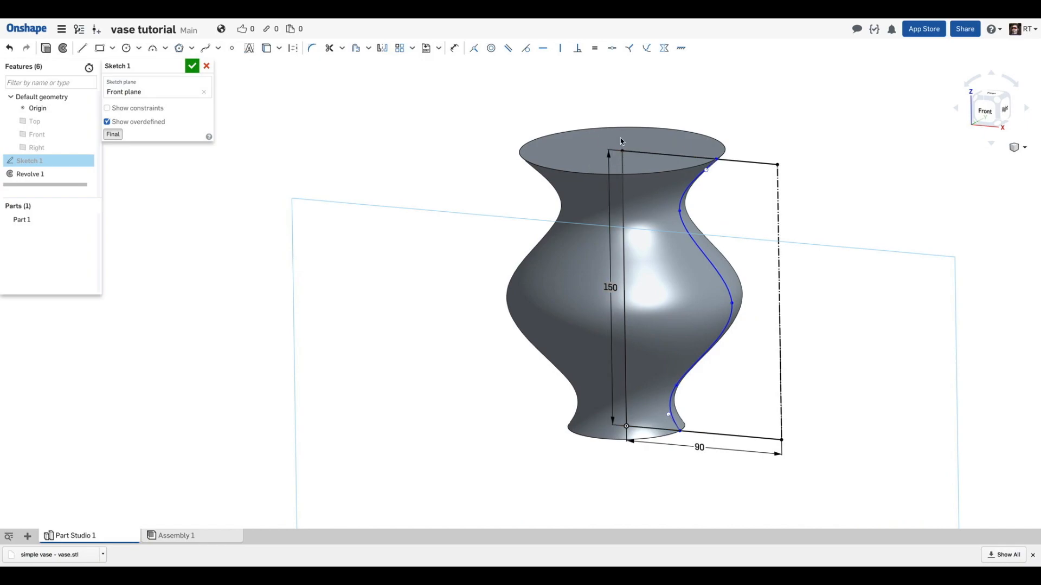
- Add a spline point to the curve between the belly point and the foot point
mouse_move(626, 157)
right_mouse_down()
mouse_move(688, 232)
mouse_move(690, 217)
right_mouse_up()
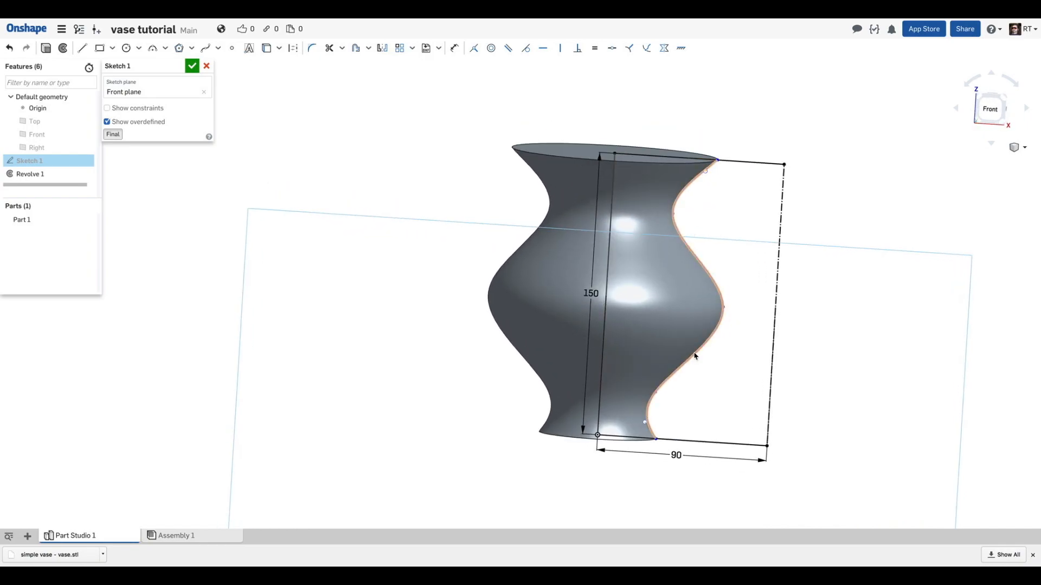
left_click(220, 49)
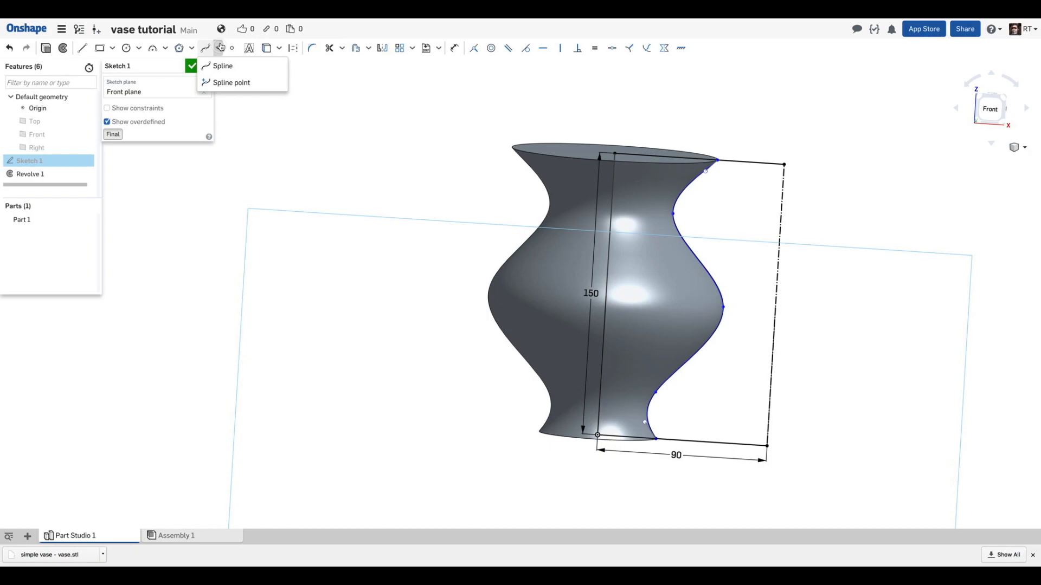
left_click(227, 88)
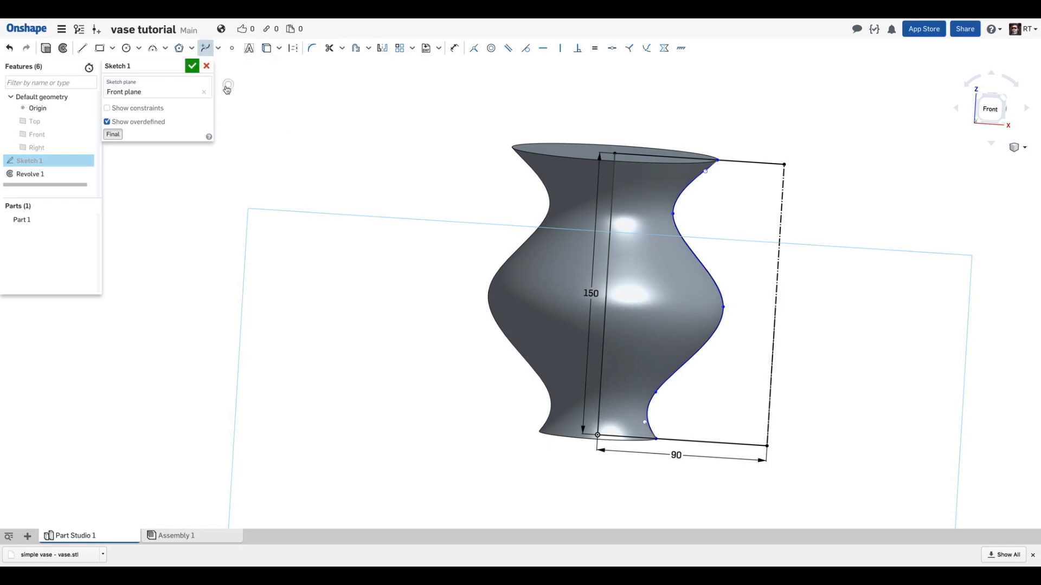
left_click(691, 358)
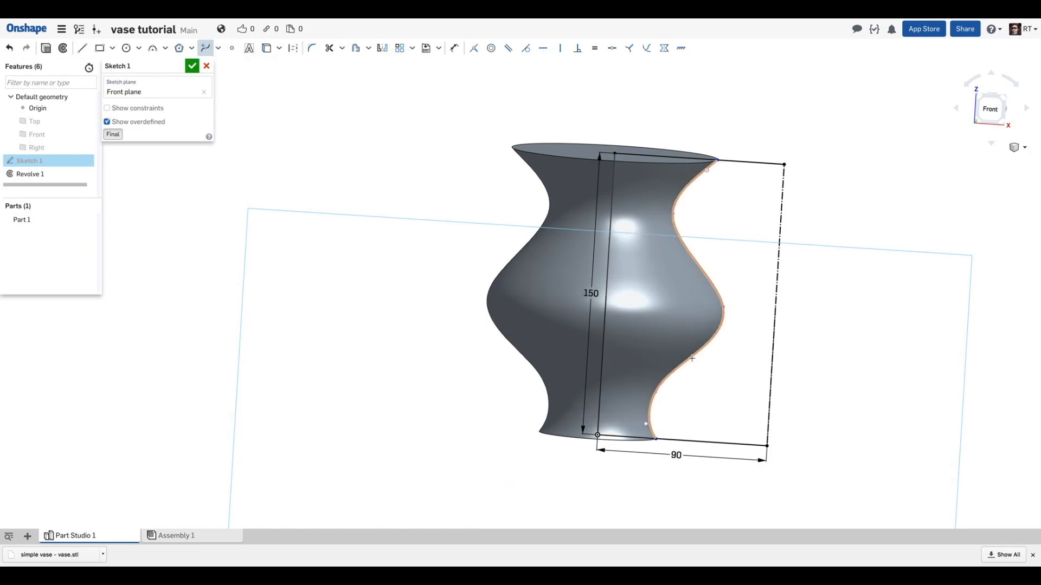
left_click(206, 49)
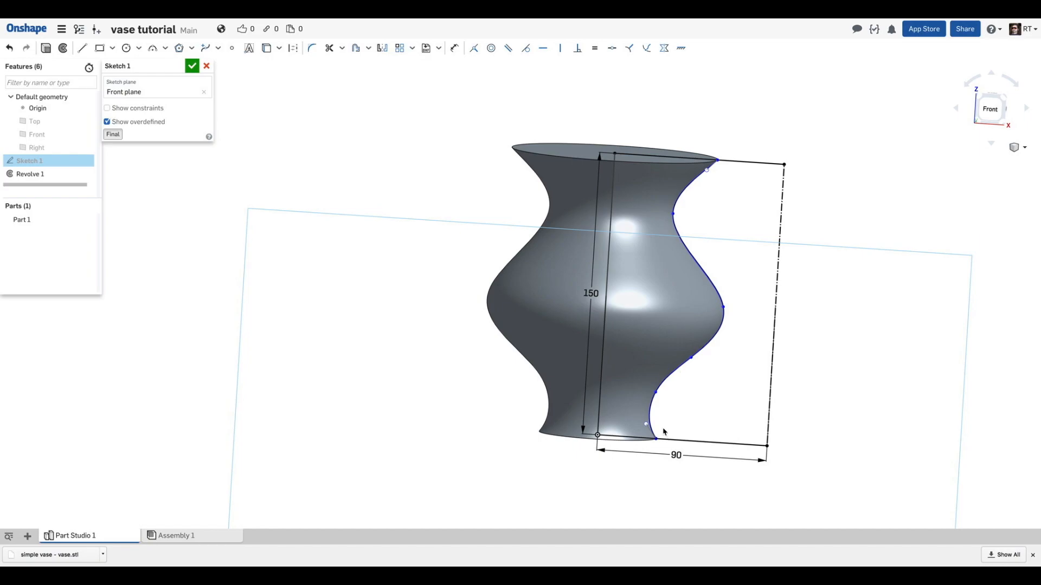
- Round out the belly by moving the belly point up and the added point lower, and tighten the foot with its point and handle
mouse_move(646, 426)
left_mouse_down()
mouse_move(655, 399)
mouse_move(647, 415)
left_mouse_up()
mouse_move(691, 358)
left_mouse_down()
mouse_move(701, 378)
mouse_move(703, 367)
left_mouse_up()
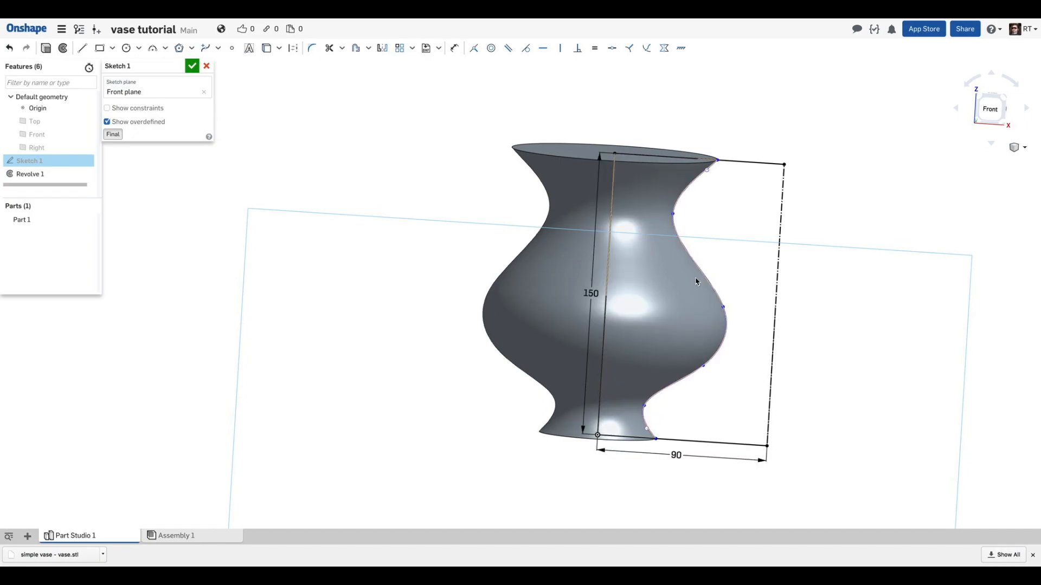
left_click_drag(724, 309, 711, 264)
left_click_drag(703, 368, 696, 378)
left_click_drag(646, 410, 651, 431)
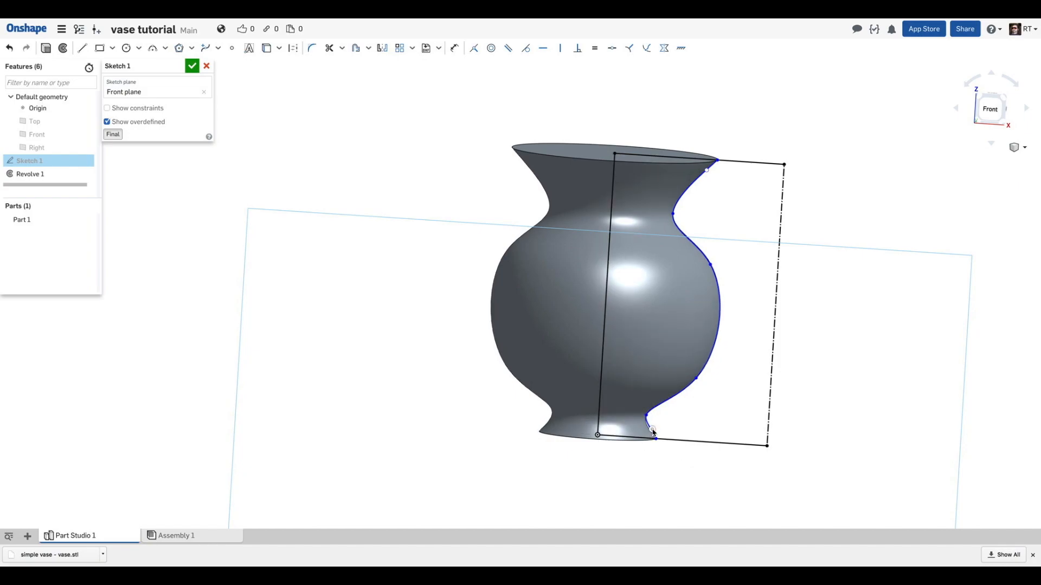
left_click_drag(646, 416, 645, 418)
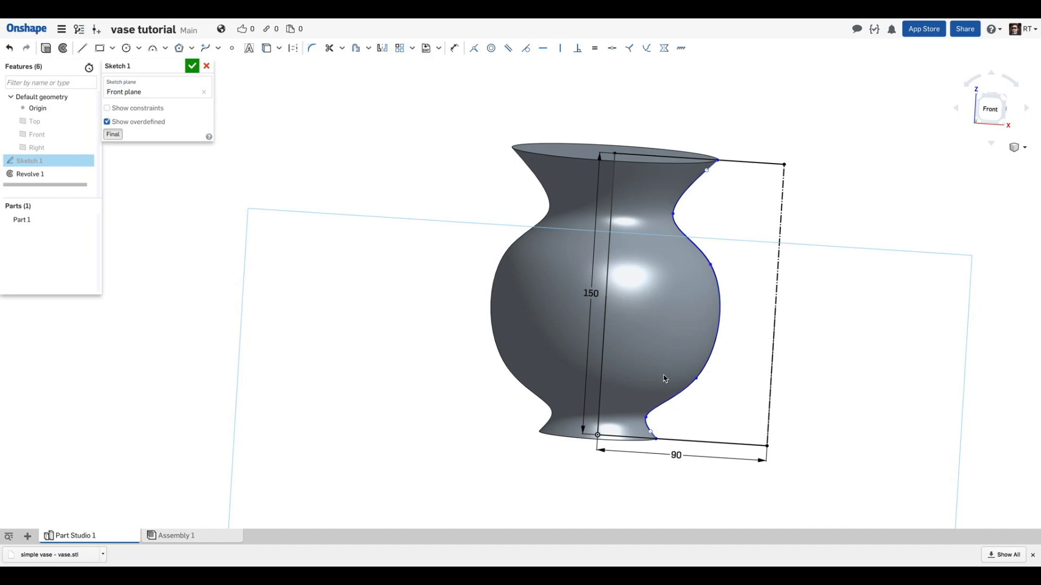
key("n")
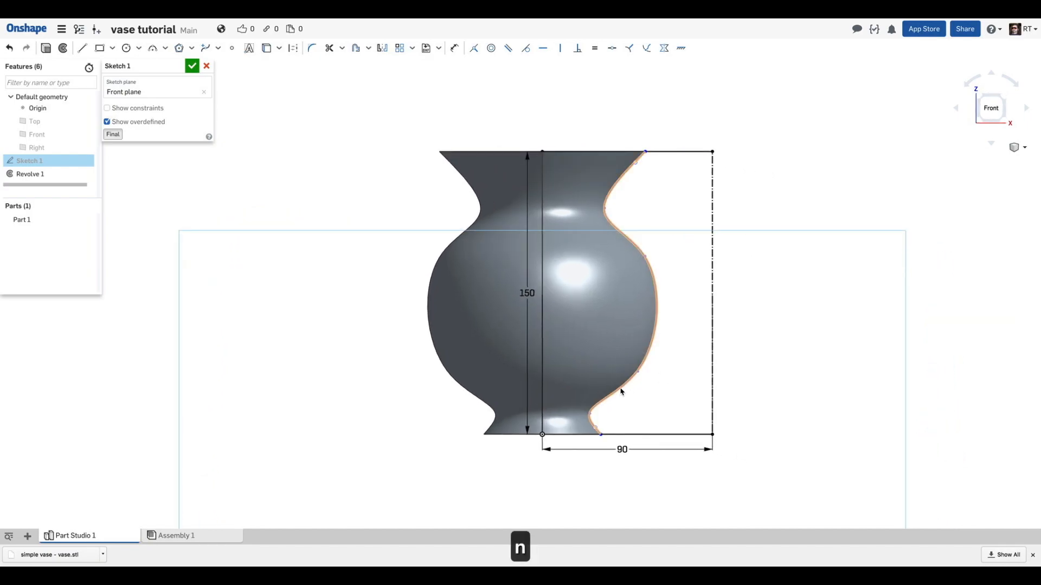
- Push the spline's lower belly point outward, nudge the upper belly point, and pull the neck point inward to narrow the neck
left_click_drag(638, 374, 644, 372)
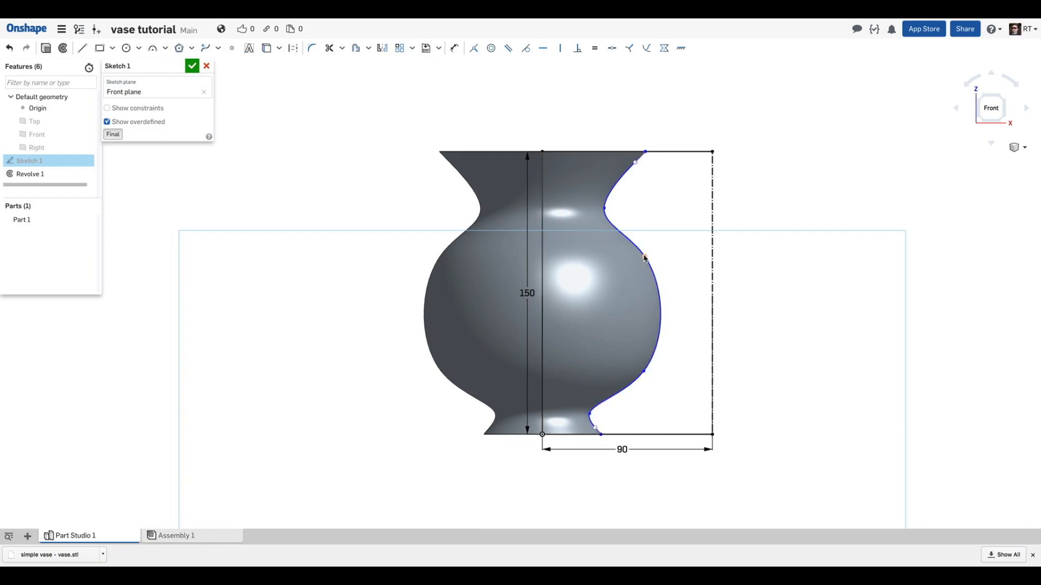
left_click_drag(642, 260, 642, 261)
left_click_drag(604, 208, 583, 203)
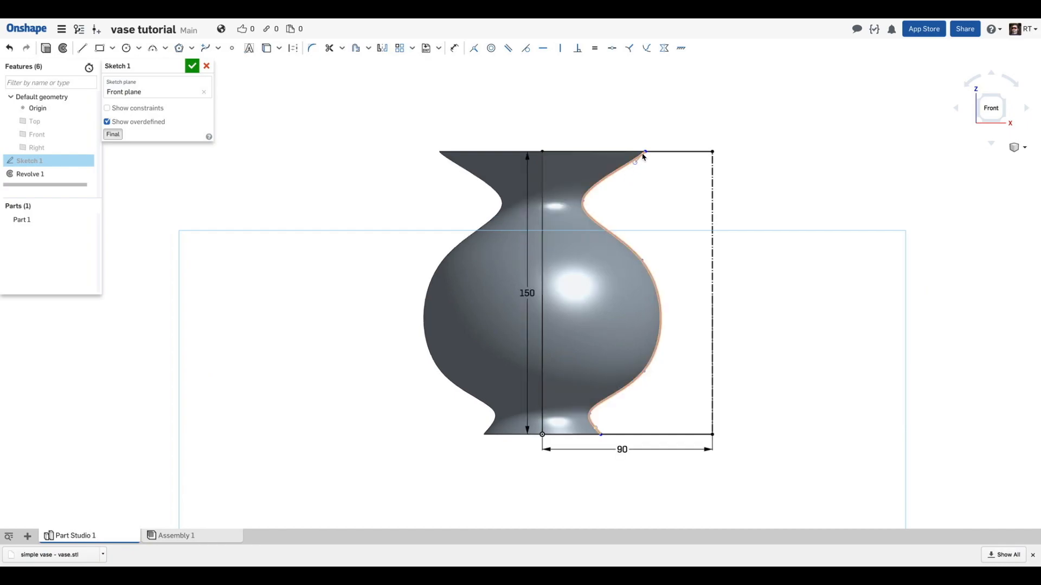
- Move the spline's rim endpoint inward along the rectangle's top edge, then adjust its end handle and lower the neck point
mouse_move(645, 152)
left_mouse_down()
mouse_move(623, 162)
mouse_move(600, 155)
mouse_move(631, 154)
left_mouse_up()
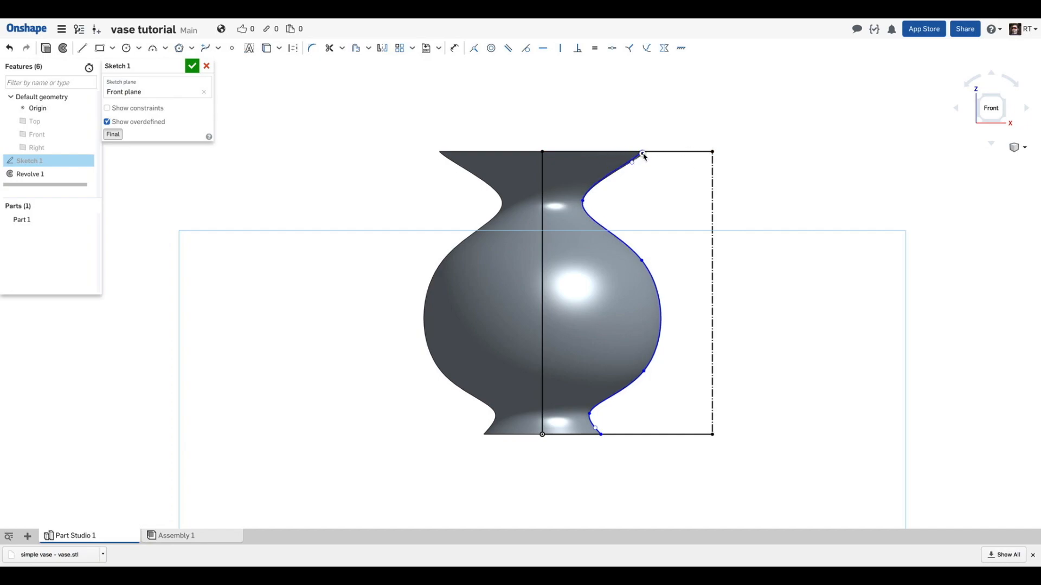
left_click_drag(601, 161, 578, 161)
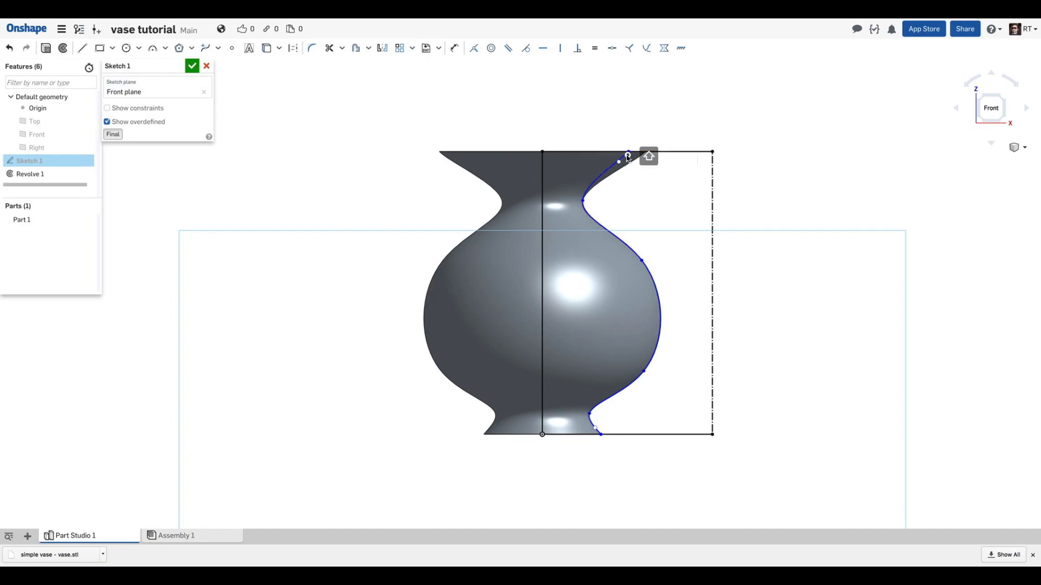
left_click_drag(596, 157, 586, 201)
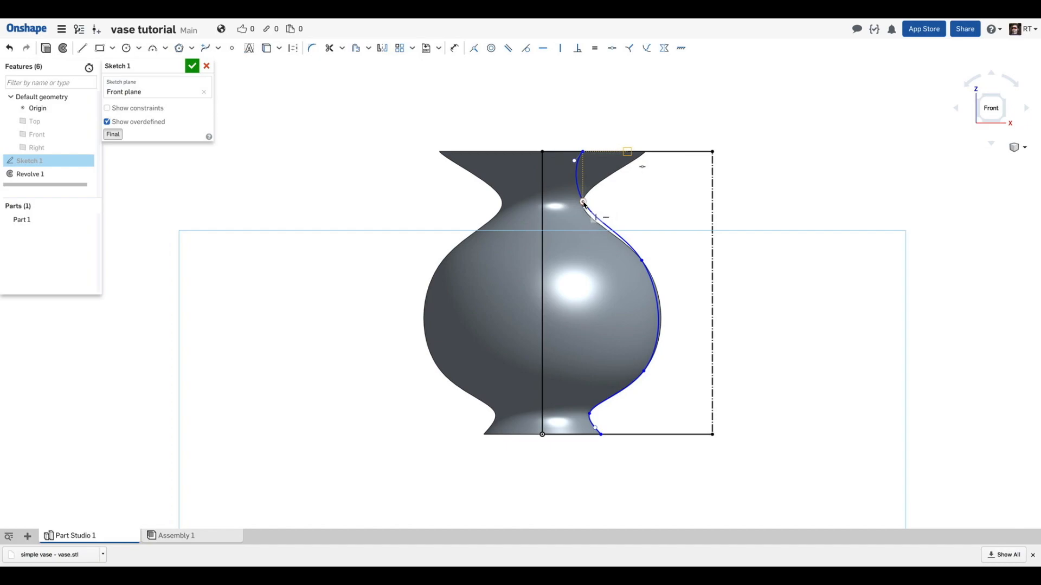
left_click_drag(582, 199, 604, 196)
right_click_drag(609, 191, 612, 153)
left_click_drag(616, 150, 608, 164)
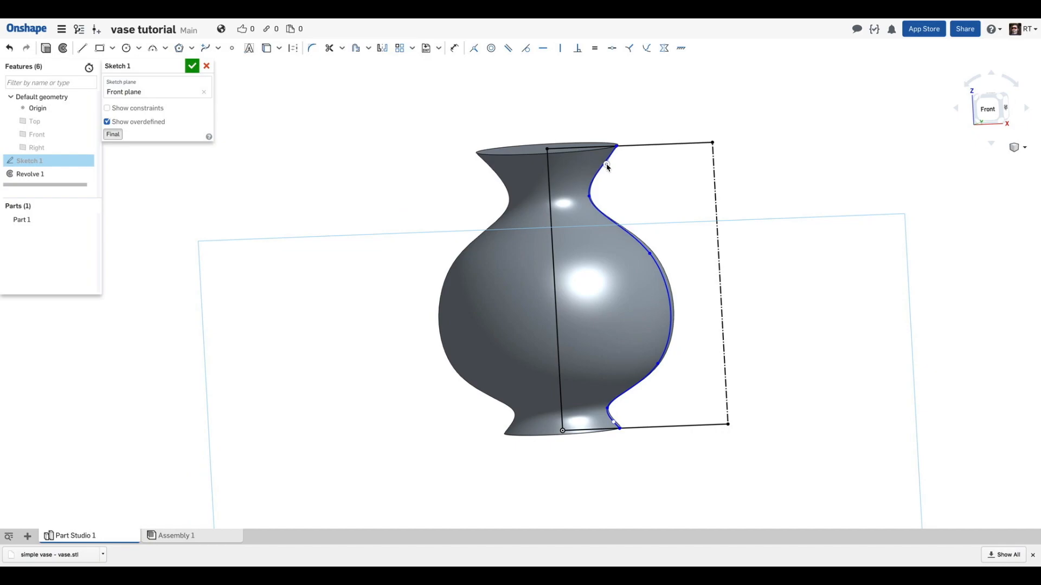
left_click_drag(589, 198, 592, 205)
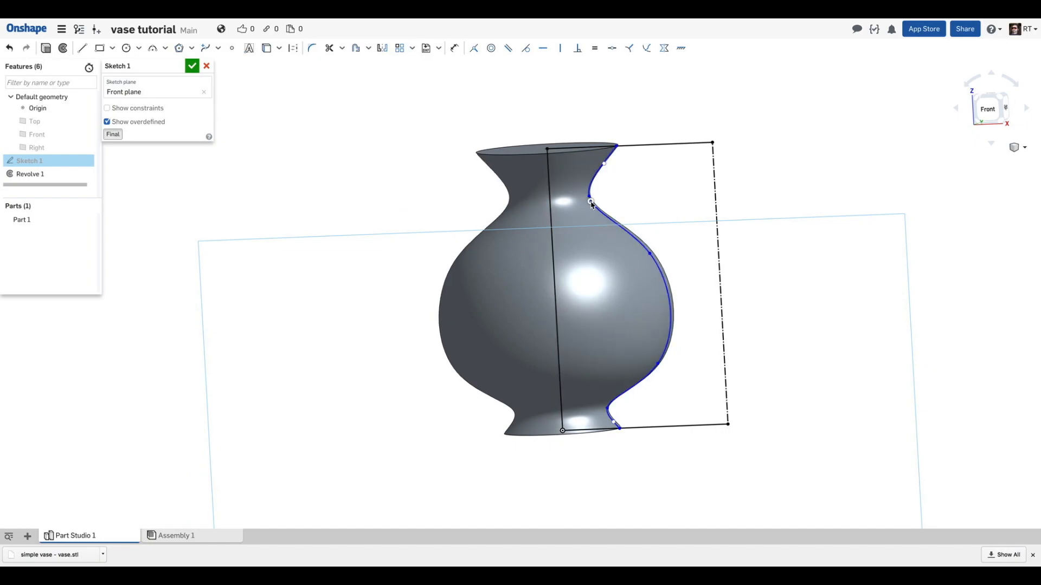
right_click_drag(590, 225, 610, 234)
left_click_drag(586, 206, 585, 216)
- Reposition the two belly points on the spline slightly lower and inward, and lower the foot point
left_click_drag(645, 254, 644, 272)
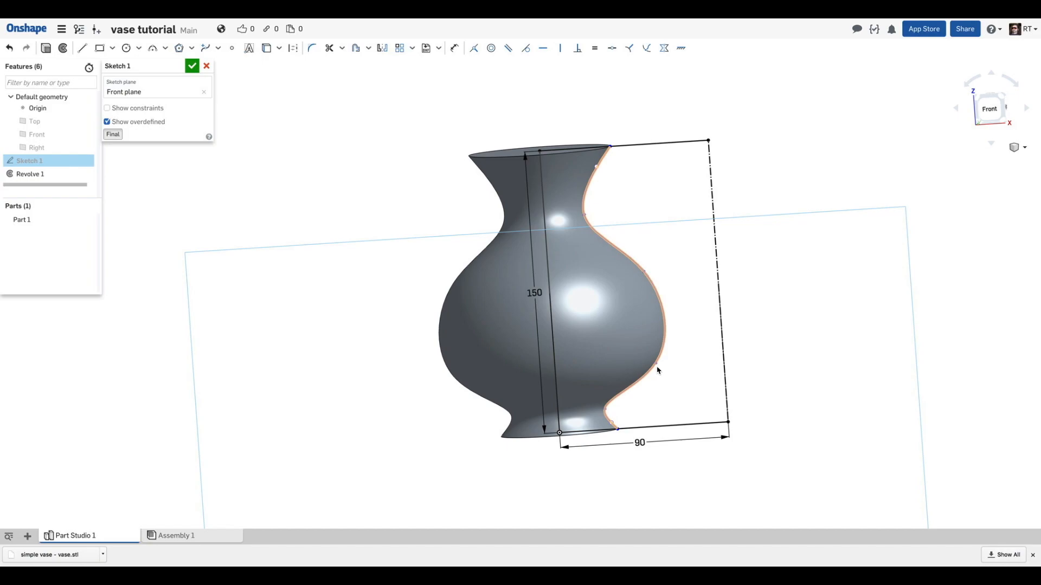
left_click_drag(657, 366, 651, 377)
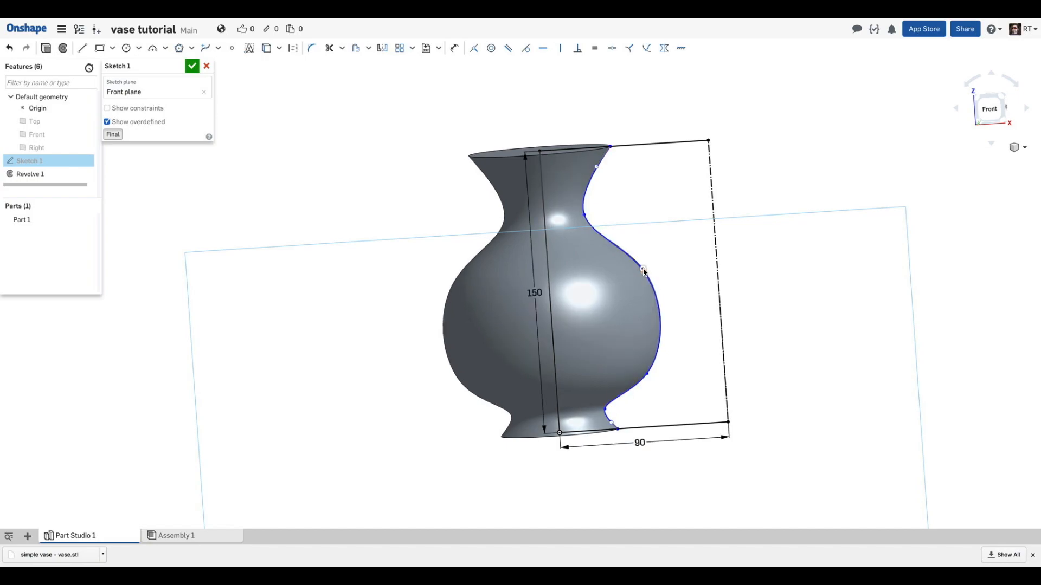
left_click_drag(644, 271, 645, 266)
left_click_drag(645, 376, 641, 377)
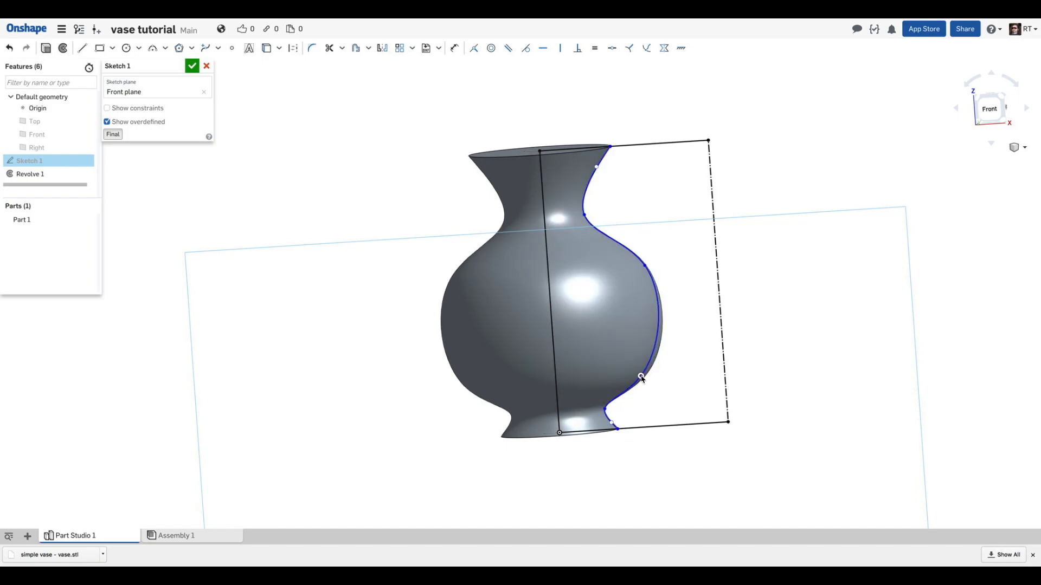
left_click_drag(606, 410, 605, 415)
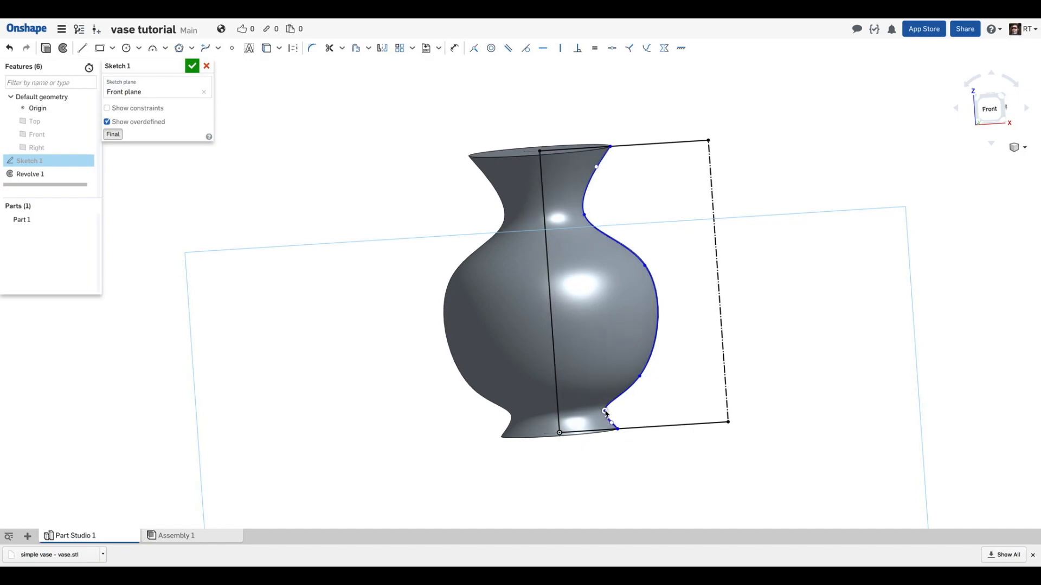
- Adjust the spline's foot handle and fine-tune the belly by moving its lower and upper points
scroll(607, 420, "up", 3)
left_click_drag(613, 425, 612, 425)
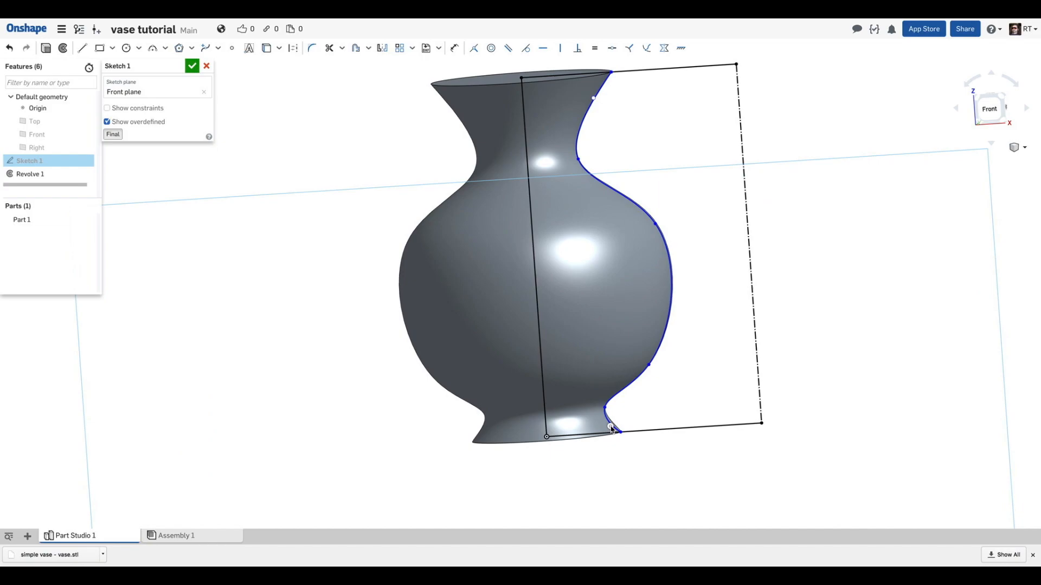
key("n")
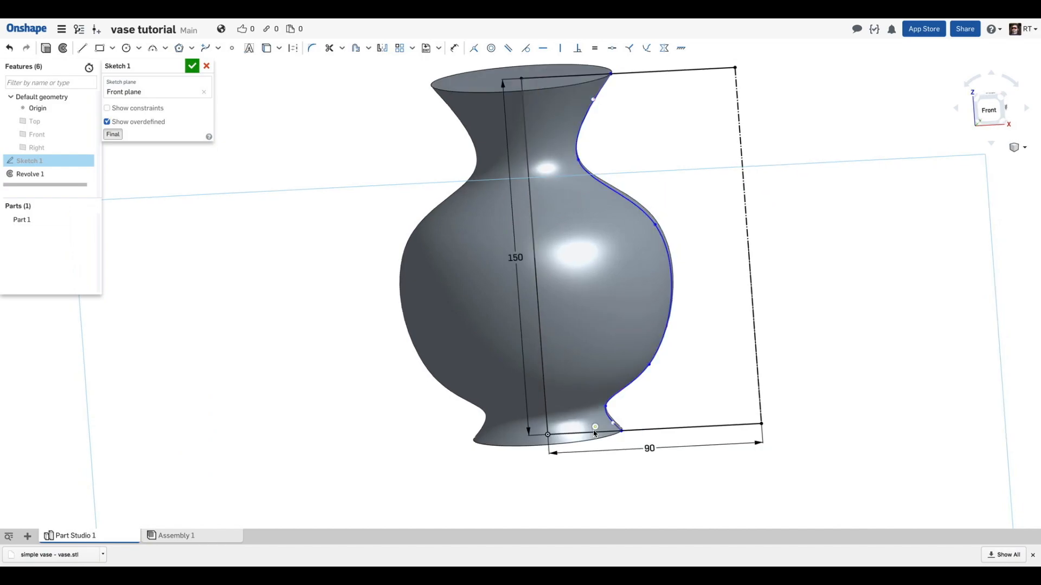
scroll(614, 418, "down", 3)
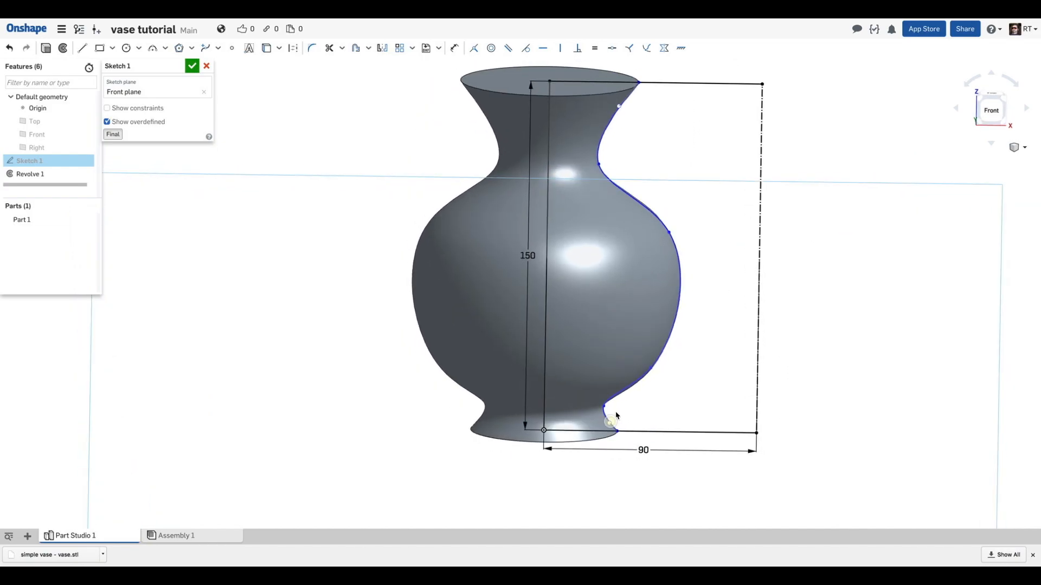
left_click_drag(647, 373, 654, 376)
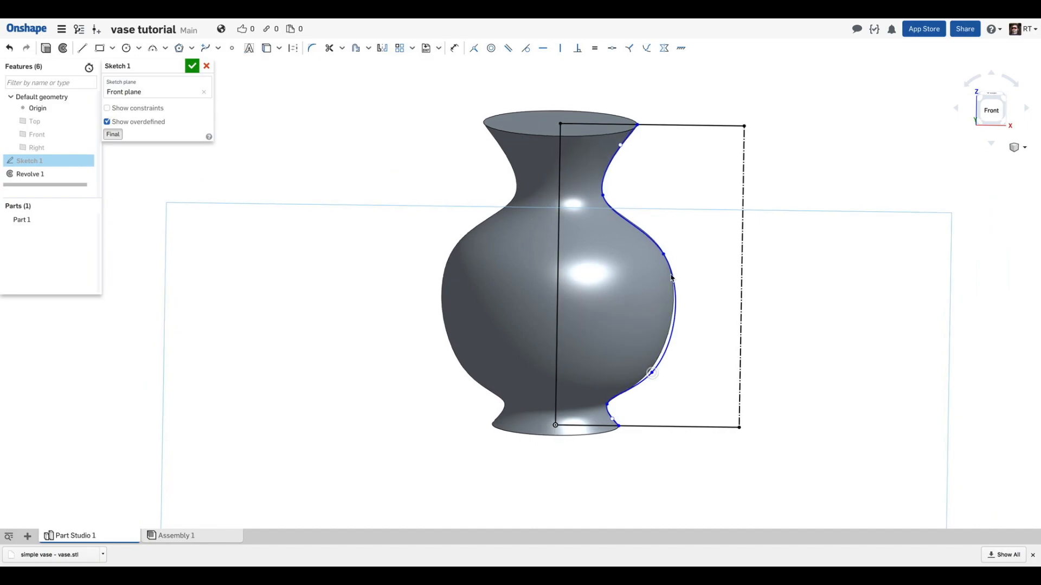
left_click_drag(666, 257, 648, 259)
- Accept the edited profile sketch and examine the updated vase from several angles
mouse_move(585, 249)
right_mouse_down()
mouse_move(556, 272)
mouse_move(573, 251)
mouse_move(471, 255)
right_mouse_up()
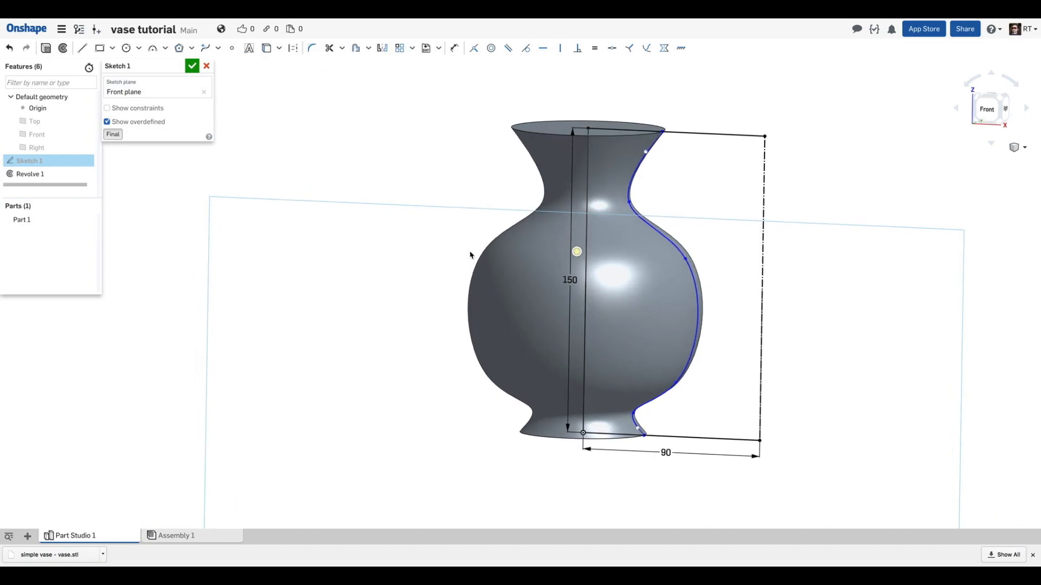
left_click(190, 66)
mouse_move(428, 206)
right_mouse_down()
mouse_move(393, 263)
mouse_move(442, 206)
mouse_move(406, 193)
mouse_move(402, 216)
mouse_move(409, 192)
right_mouse_up()
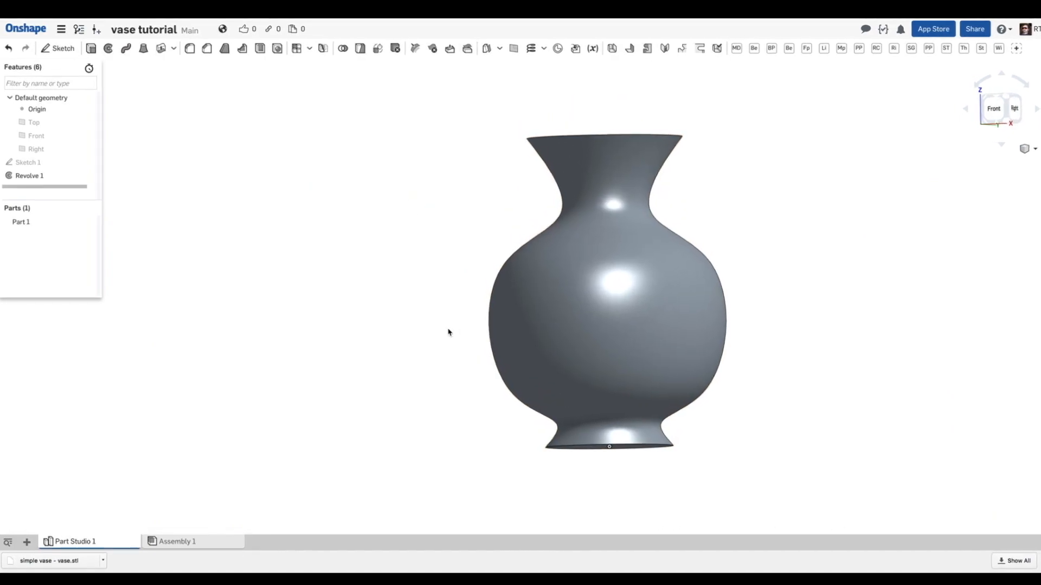
right_click_drag(484, 300, 481, 310)
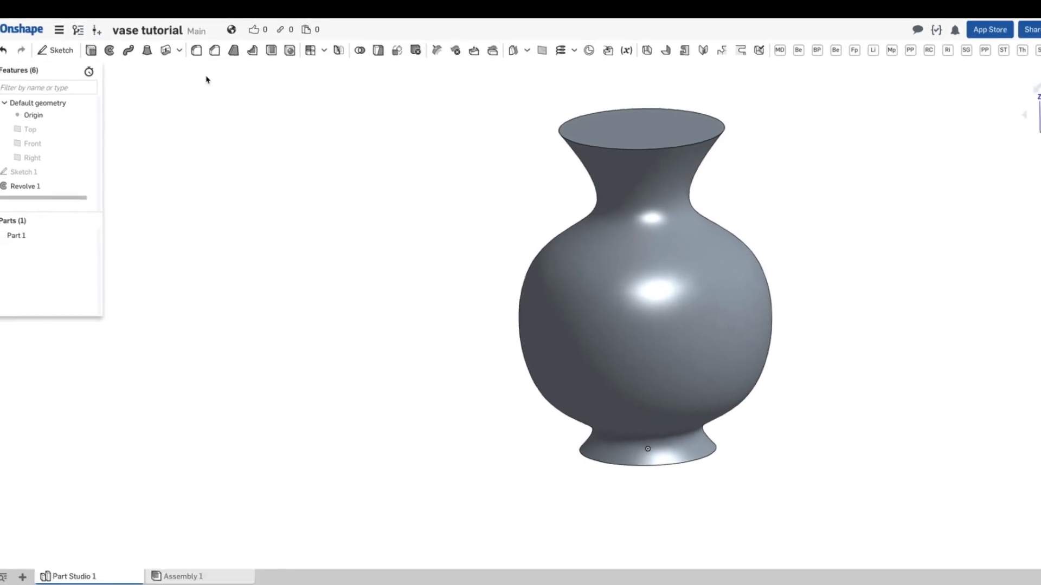
- Apply a 5 mm equal-distance chamfer to the circular edge at the vase's base
left_click(215, 50)
right_click_drag(391, 355, 392, 340)
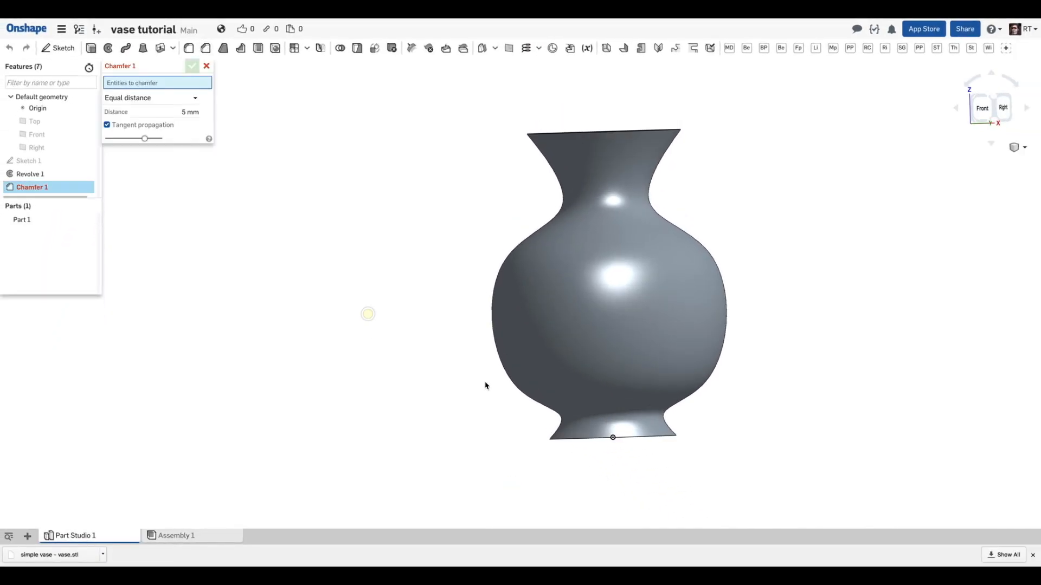
right_click_drag(485, 385, 544, 408)
left_click(584, 418)
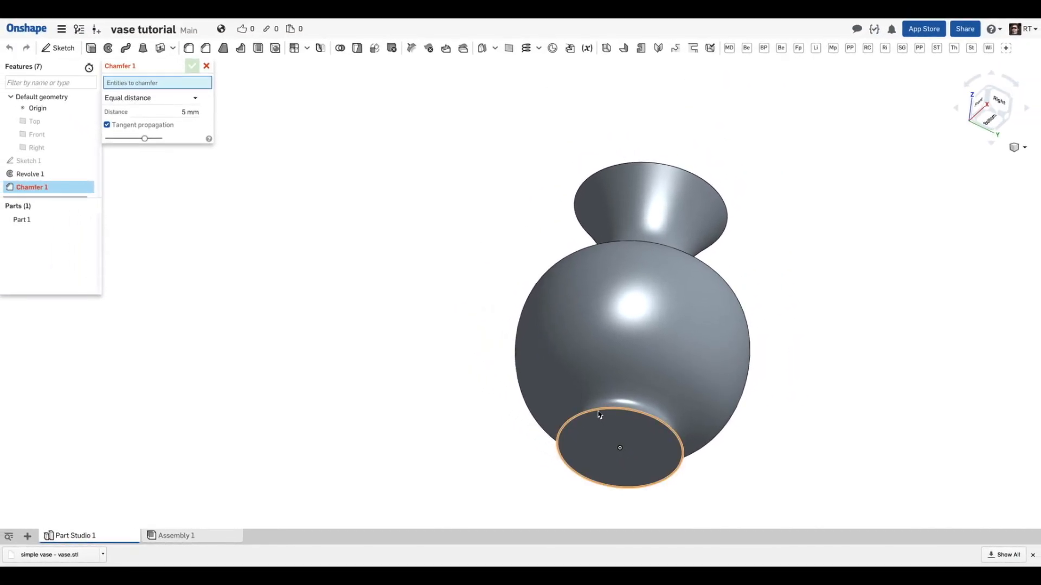
left_click(599, 410)
right_click_drag(593, 411, 602, 453)
scroll(603, 452, "down", 8)
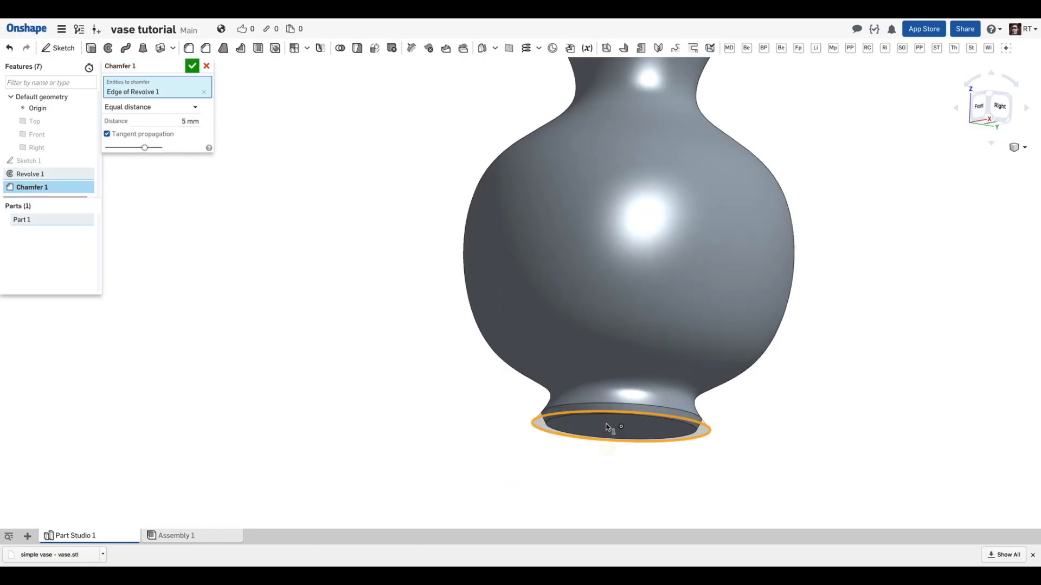
- Reduce the base chamfer's distance to leave a narrow bevel, and accept the chamfer
right_click_drag(594, 437, 512, 414)
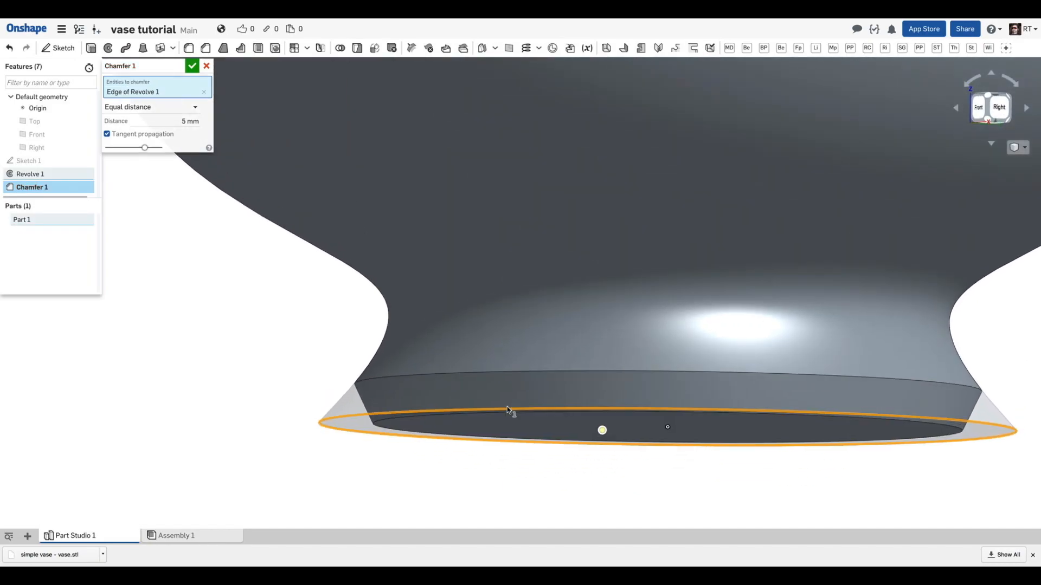
scroll(373, 421, "up", 5)
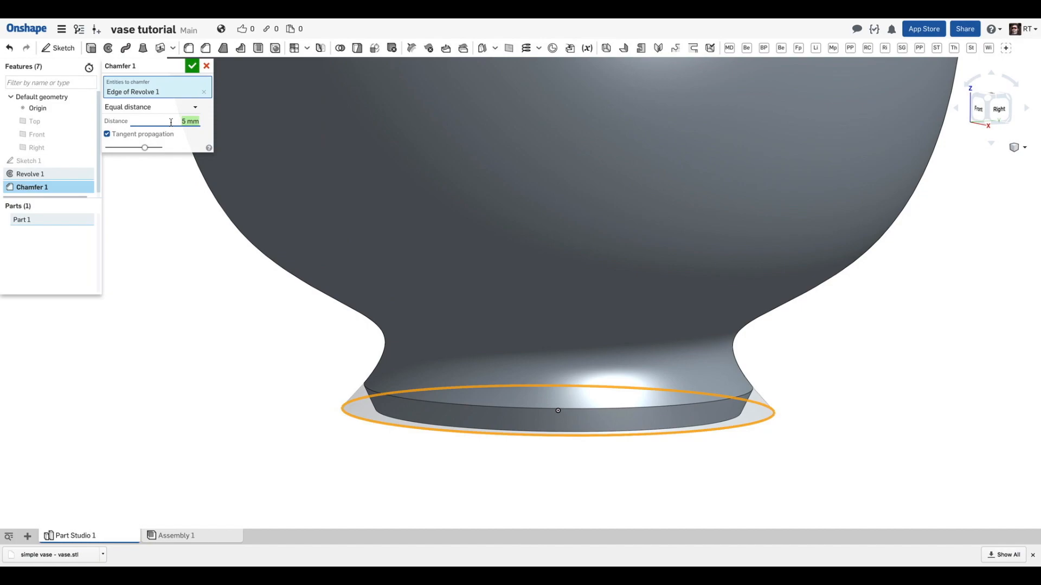
left_click(191, 66)
right_click_drag(305, 321, 303, 320)
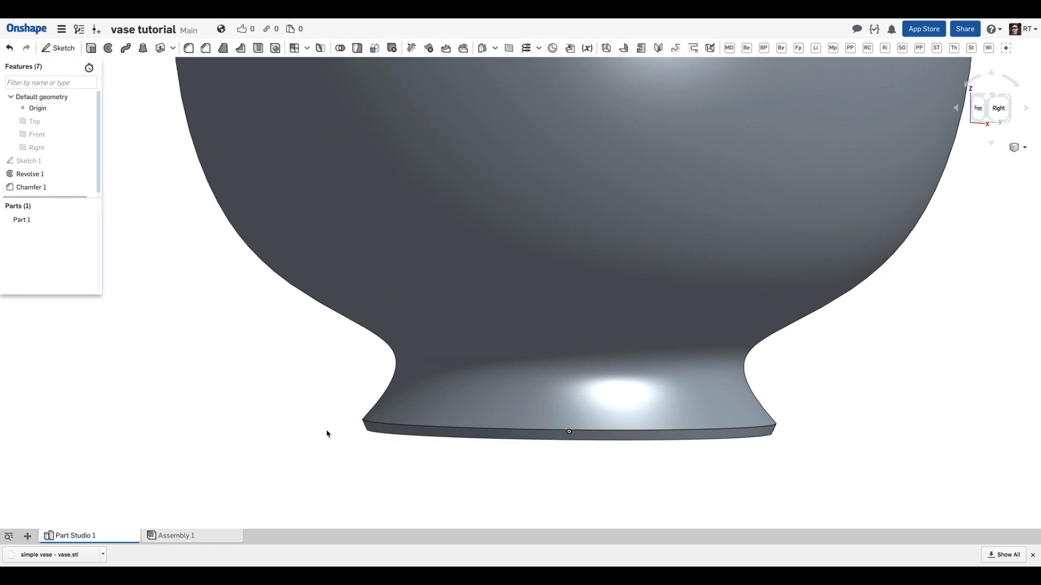
right_click_drag(331, 433, 329, 432)
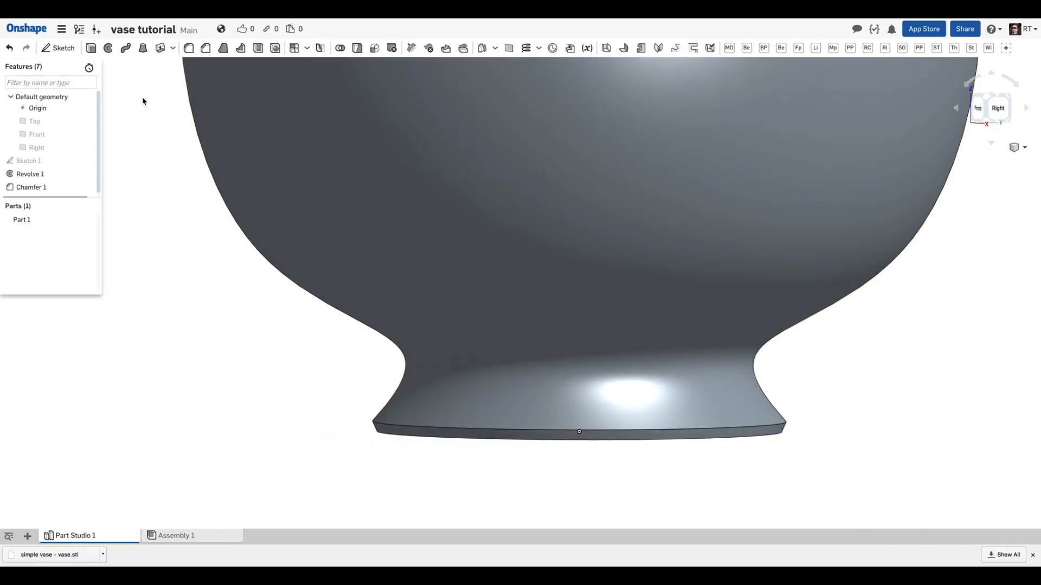
- Start a circular fillet on the base chamfer's face with a 1 mm radius, and examine the rounded edges up close
left_click(189, 49)
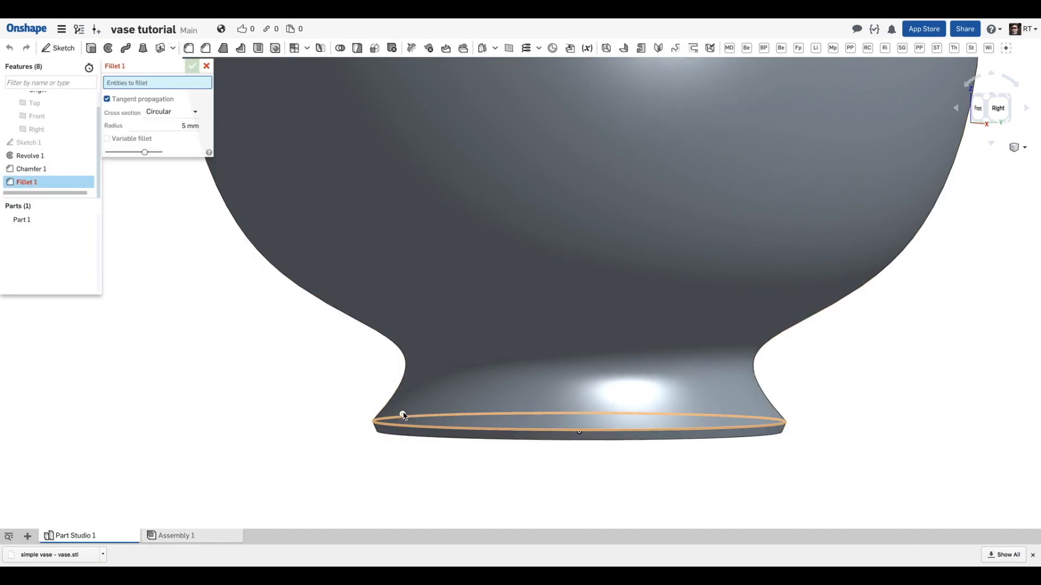
right_click_drag(399, 414, 400, 409)
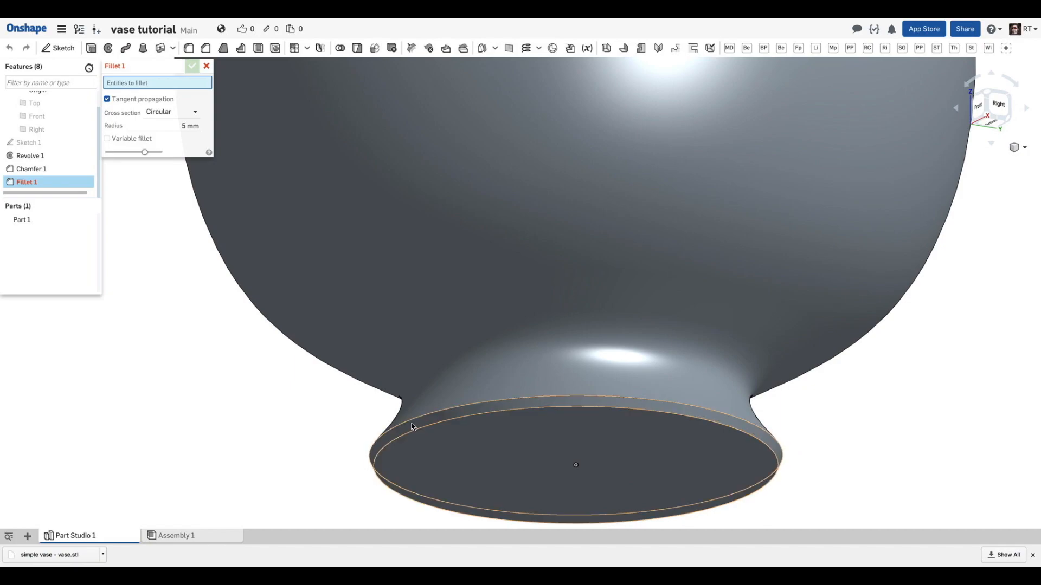
left_click(412, 430)
right_click_drag(412, 429, 397, 370)
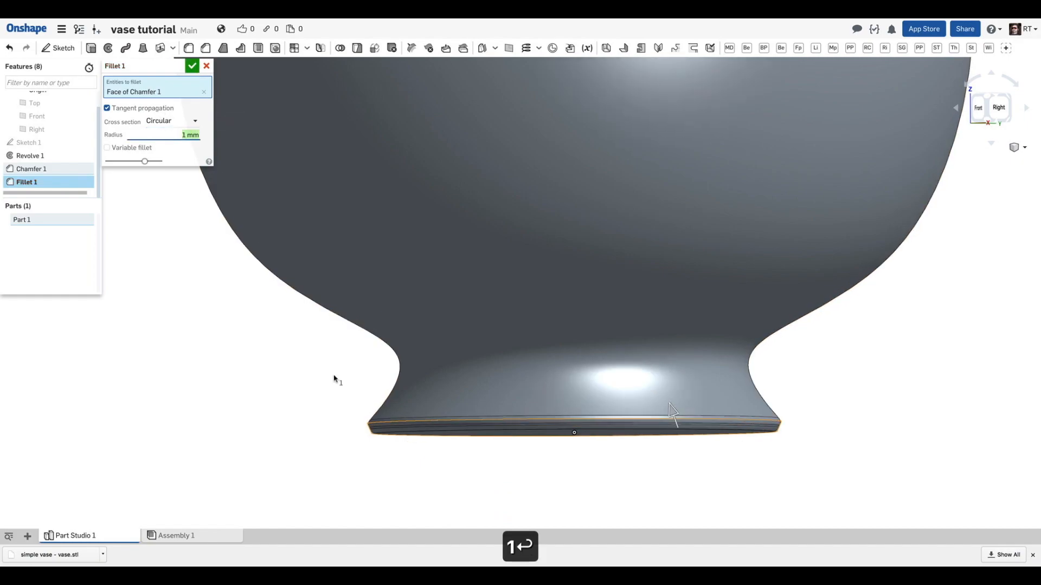
scroll(351, 451, "up", 5)
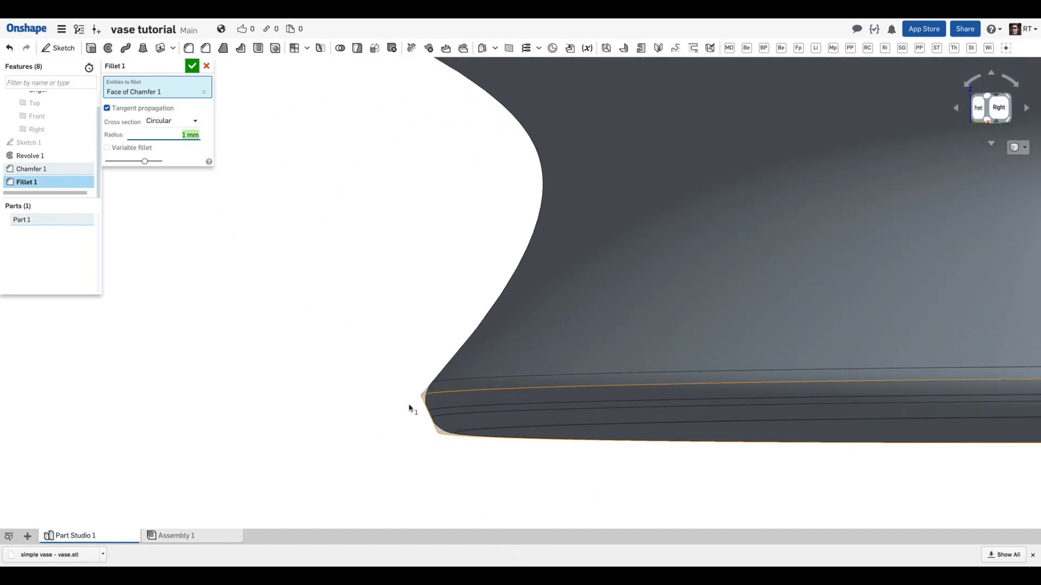
scroll(428, 434, "up", 5)
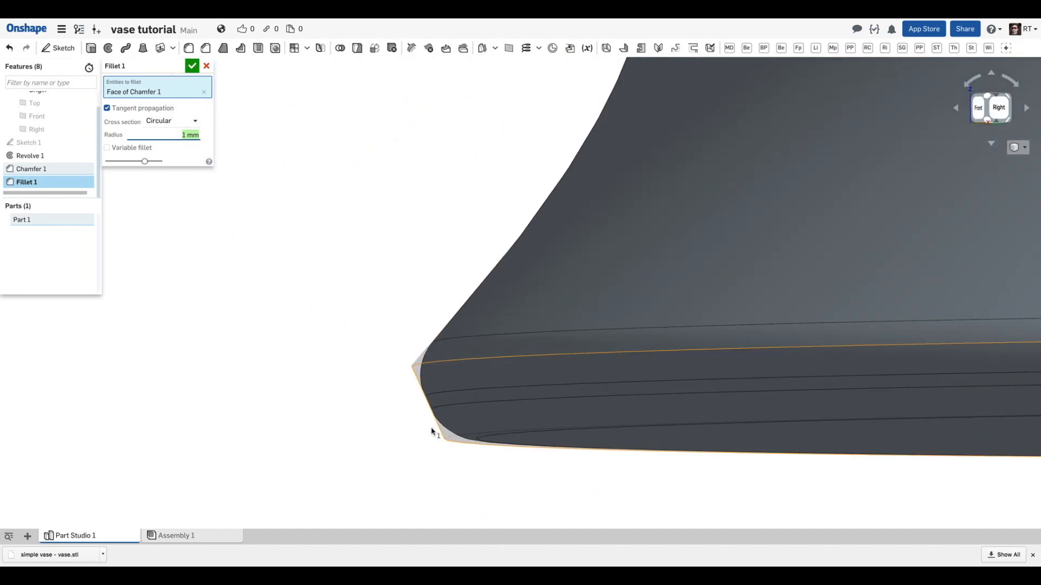
right_click_drag(409, 400, 341, 391)
- Replace the chamfer face in the fillet selection with only the chamfer's upper edge
left_click(340, 390)
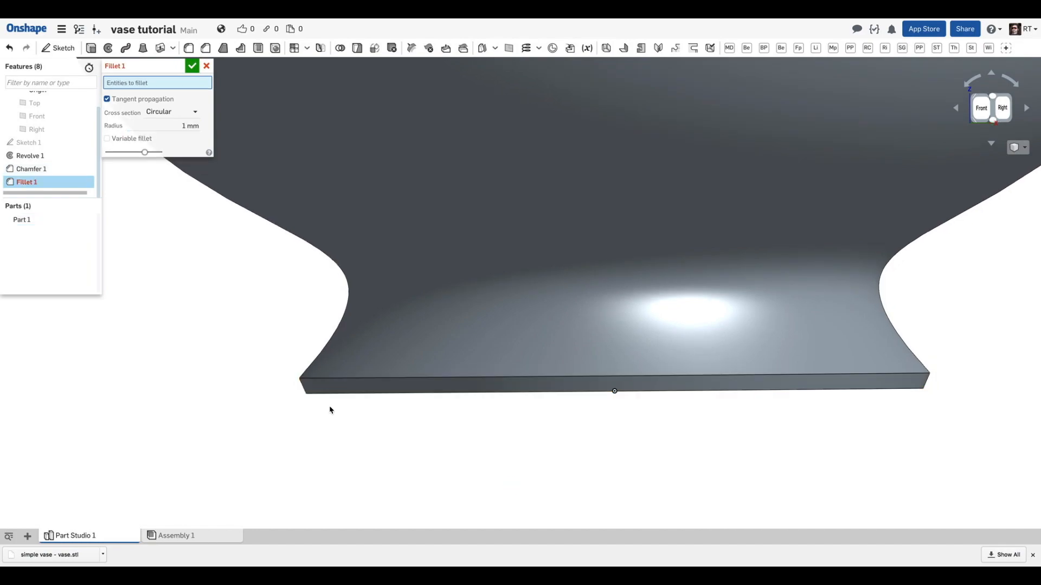
left_click(309, 380)
mouse_move(244, 385)
right_mouse_down()
mouse_move(279, 395)
mouse_move(255, 380)
right_mouse_up()
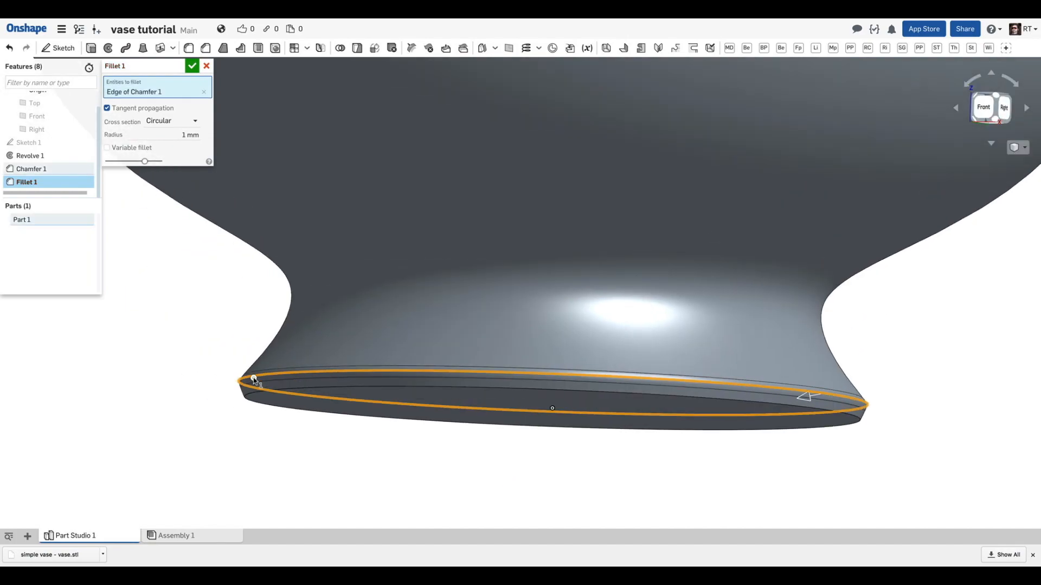
scroll(246, 377, "up", 5)
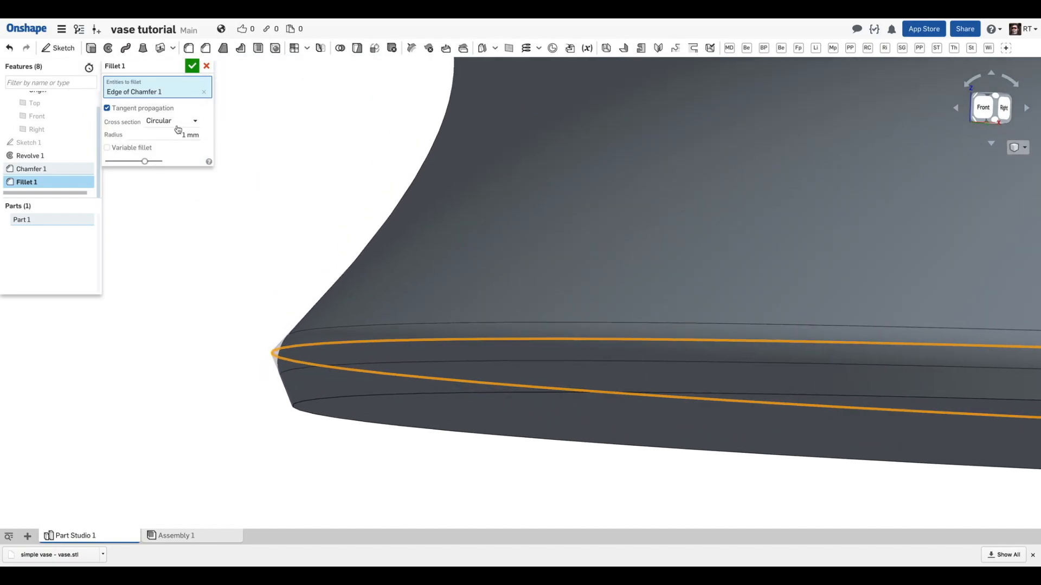
- Set the fillet radius on the chamfer's upper edge to 5 mm and check the preview
type("0.9")
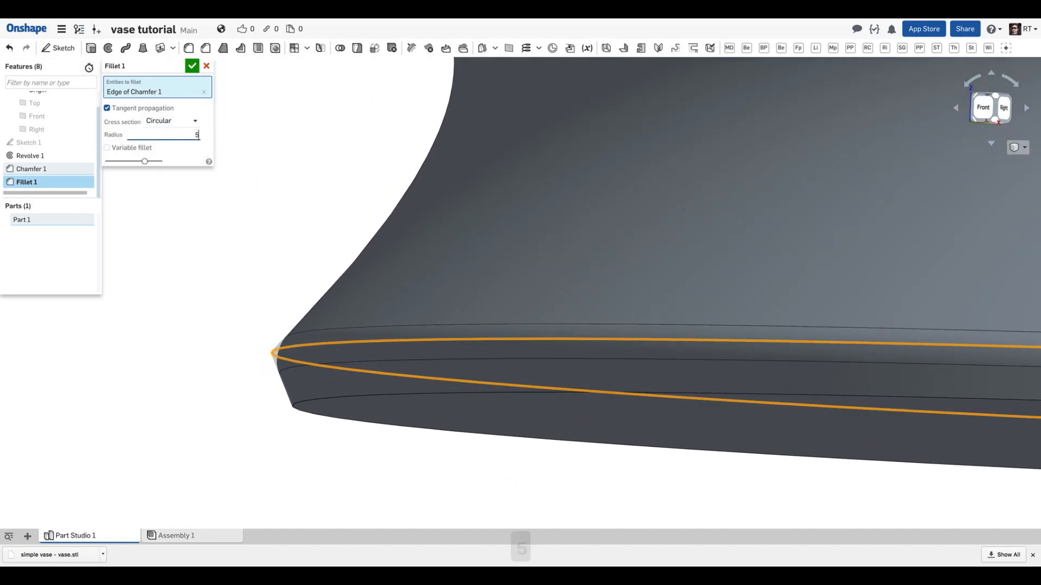
key("Return")
mouse_move(260, 220)
right_mouse_down()
mouse_move(255, 229)
mouse_move(264, 216)
right_mouse_up()
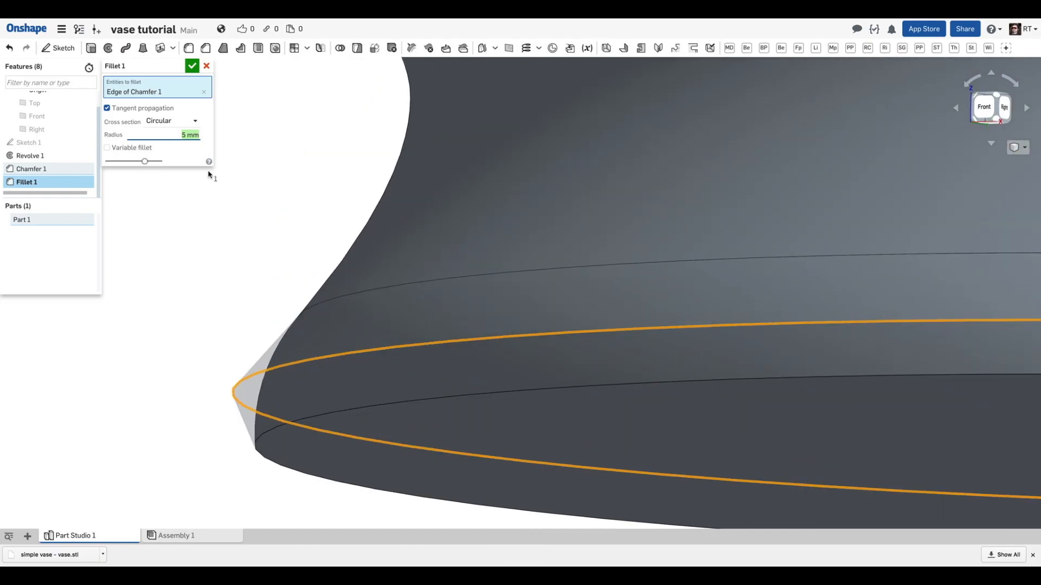
- Reduce the fillet radius on the base chamfer's upper edge to about 2 mm, and accept the fillet
right_click_drag(213, 175, 225, 194)
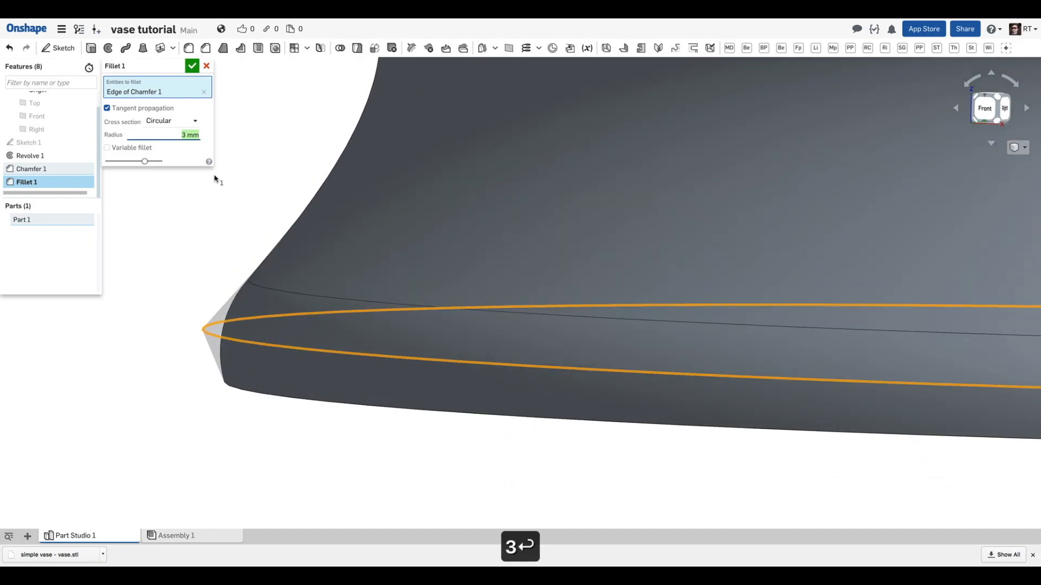
key("Down")
key("Down")
key("Down")
key("Down")
key("Down")
key("Down")
key("Down")
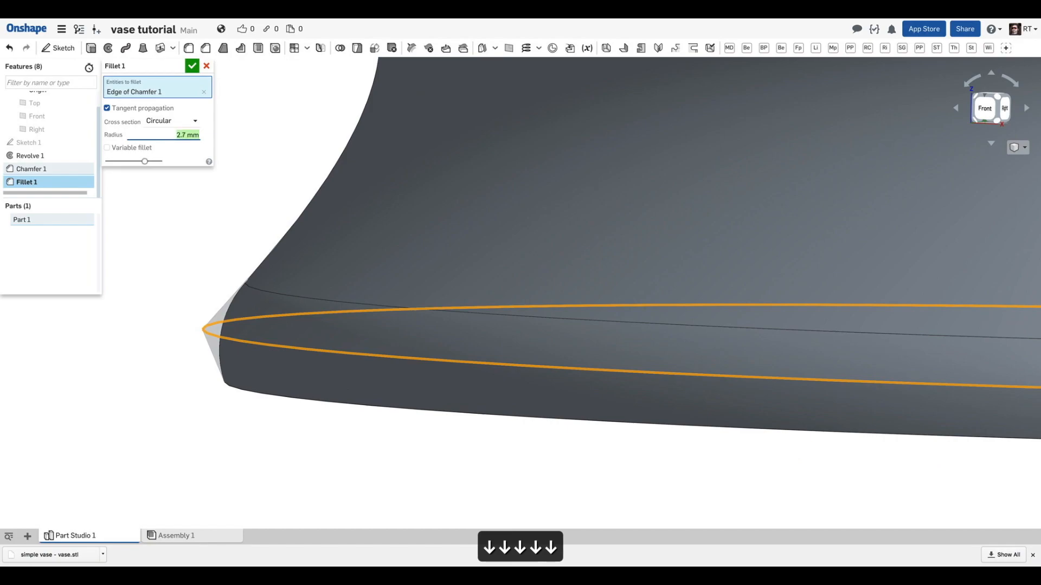
key("Down")
key("Down")
key("Down")
key("Down")
key("Down")
key("Down")
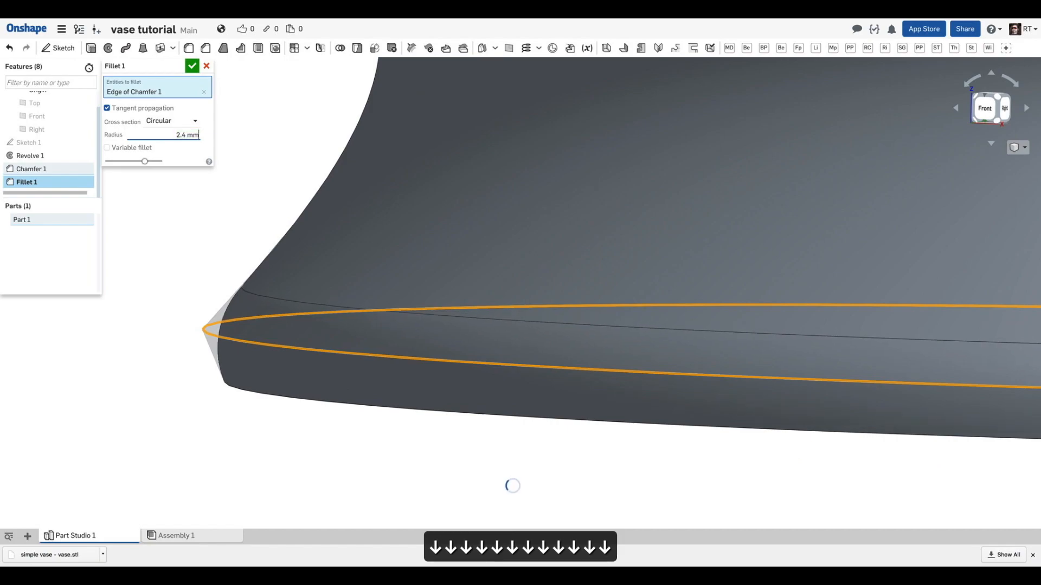
key("Down")
key("Down")
key("Down")
key("Down")
key("Down")
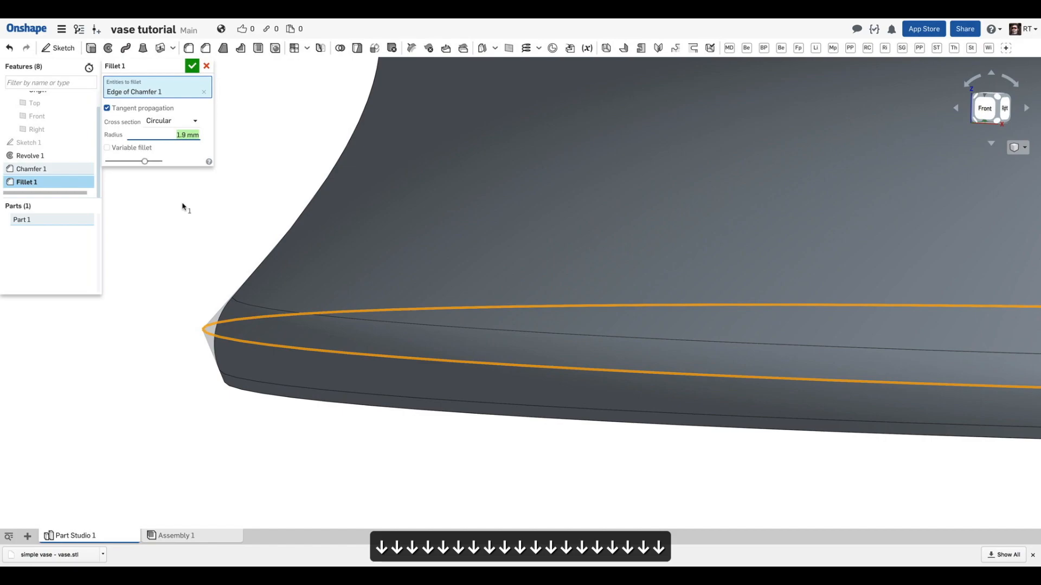
key("Up")
key("Up")
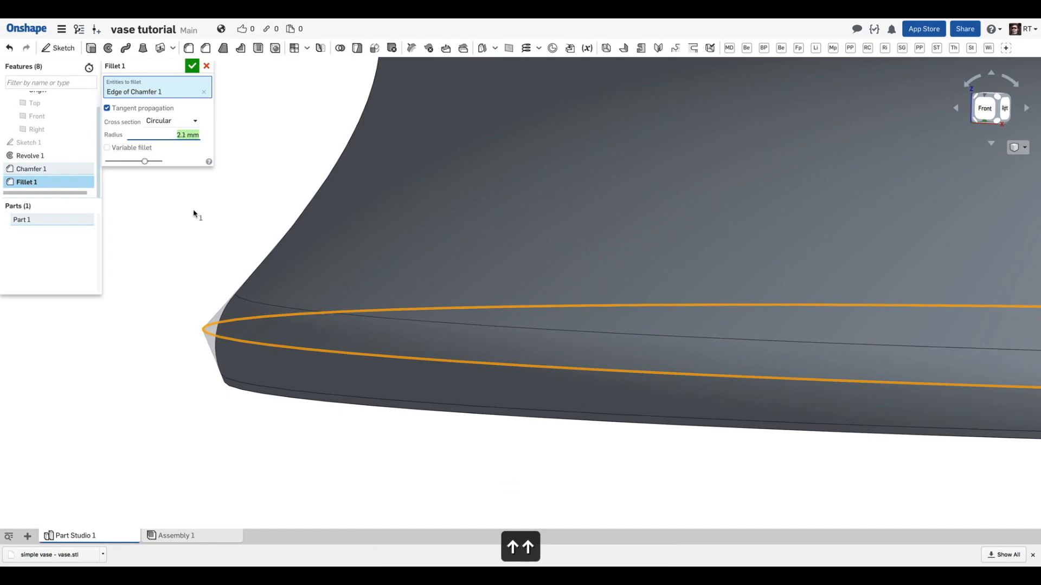
key("Up")
key("Down")
left_click(192, 67)
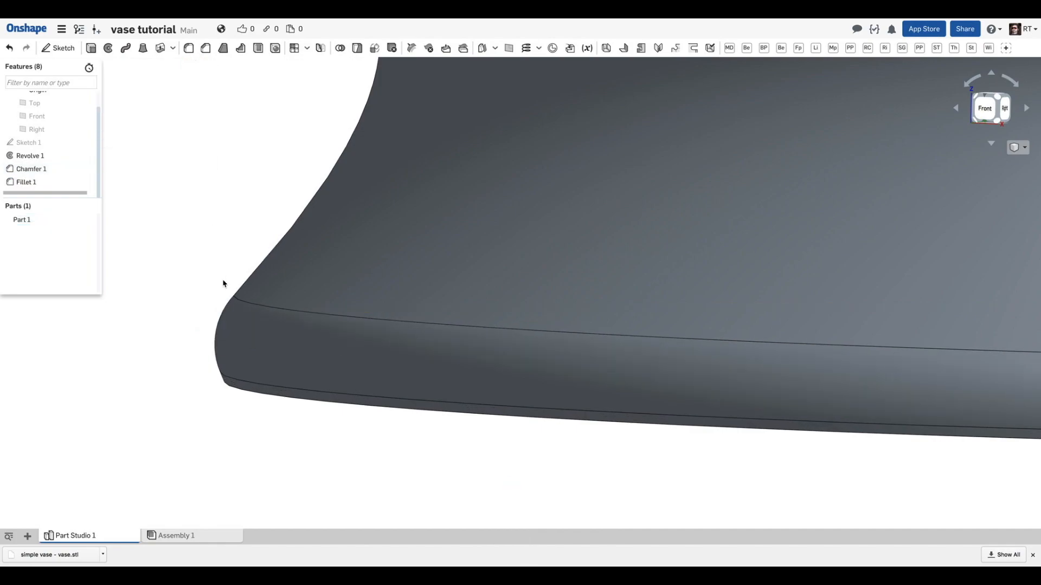
- Examine the rounded base, the whole vase and the flat rim up close
right_click_drag(241, 282, 271, 315)
scroll(272, 317, "down", 10)
scroll(268, 306, "down", 3)
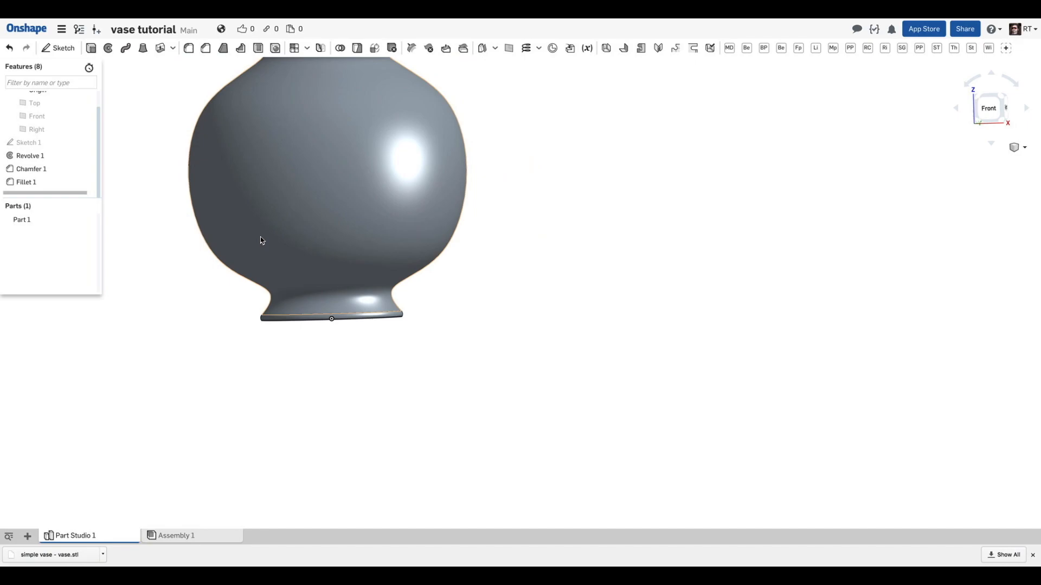
key("f")
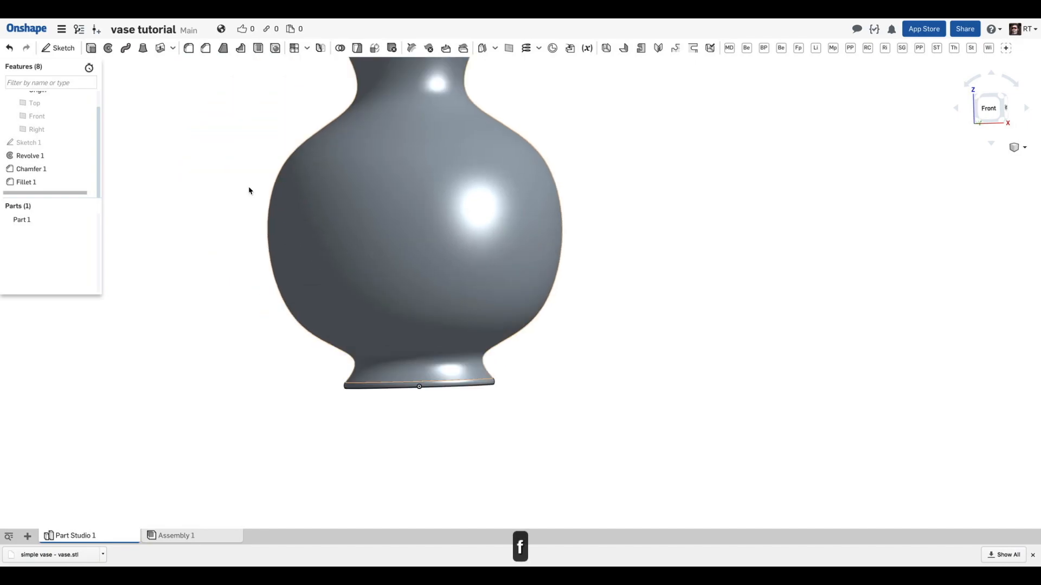
right_click_drag(556, 77, 508, 102)
scroll(558, 87, "down", 3)
scroll(548, 63, "up", 3)
left_click(545, 74)
key("f")
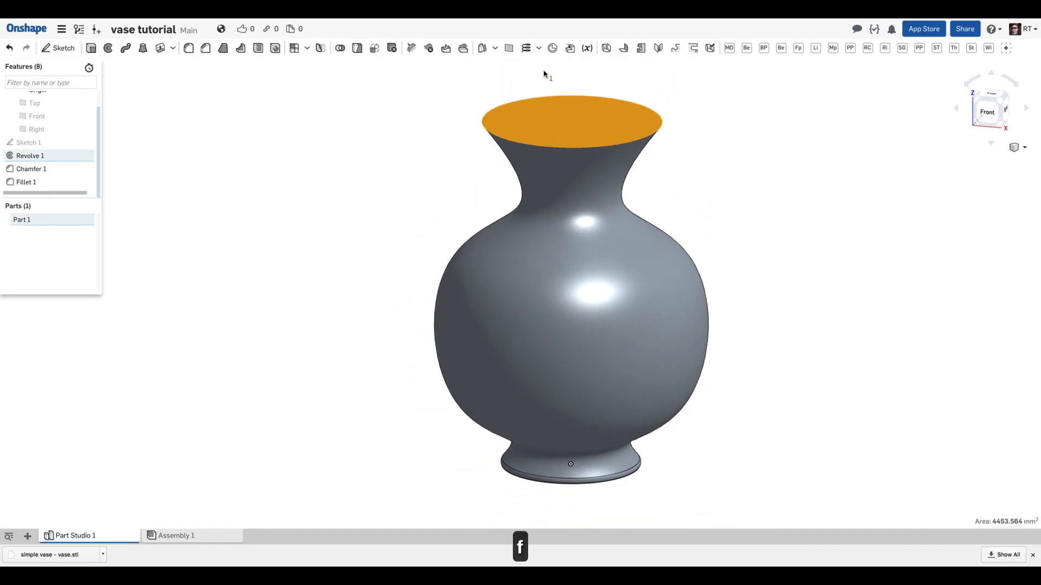
scroll(561, 114, "up", 4)
scroll(566, 110, "down", 2)
scroll(566, 110, "up", 1)
scroll(566, 110, "up", 2)
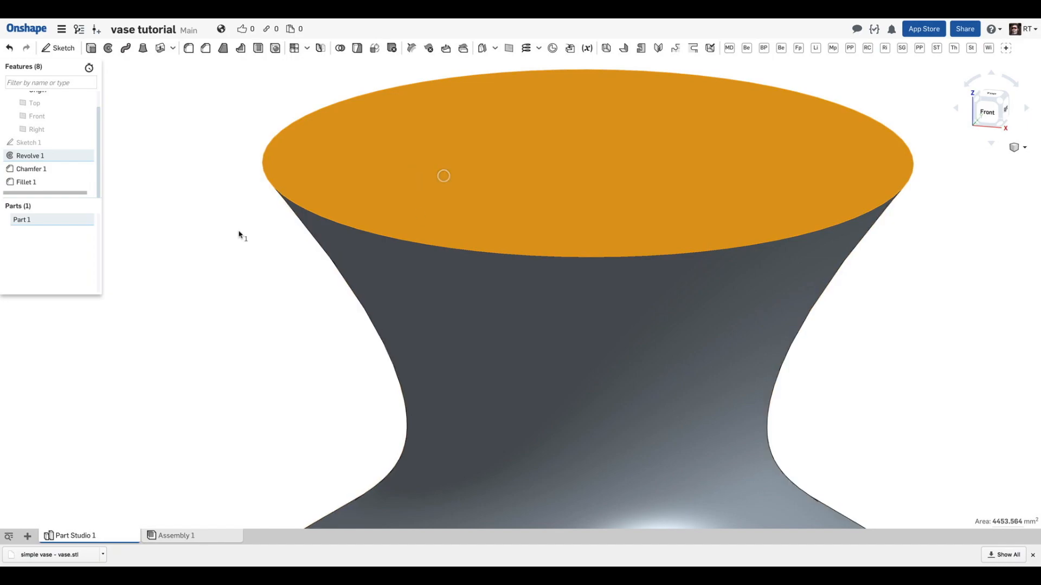
left_click(355, 175)
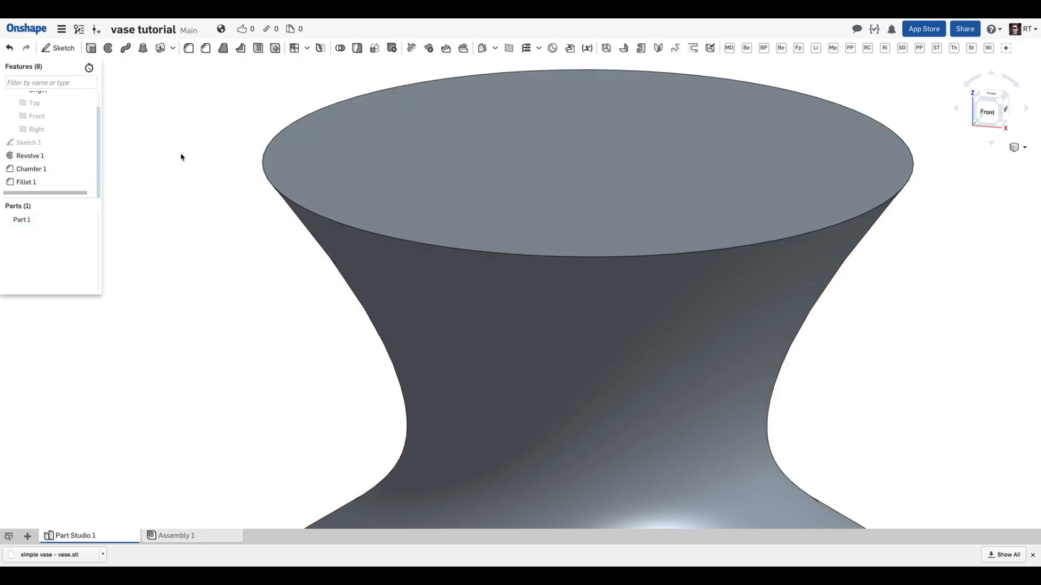
- Try a 5 mm circular fillet directly on the outer edge of the vase's rim
left_click(189, 49)
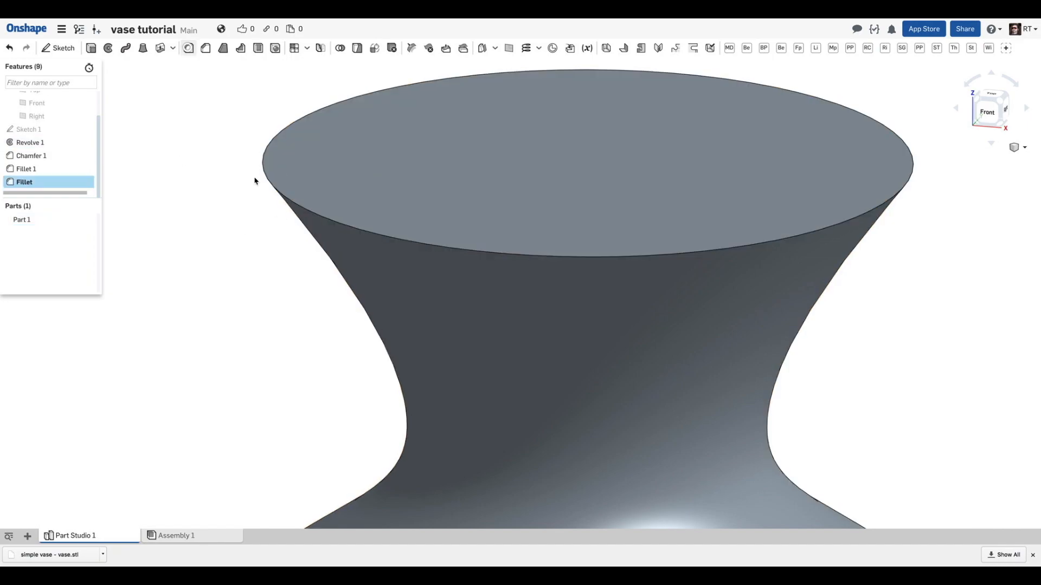
left_click(333, 224)
key("shift+1")
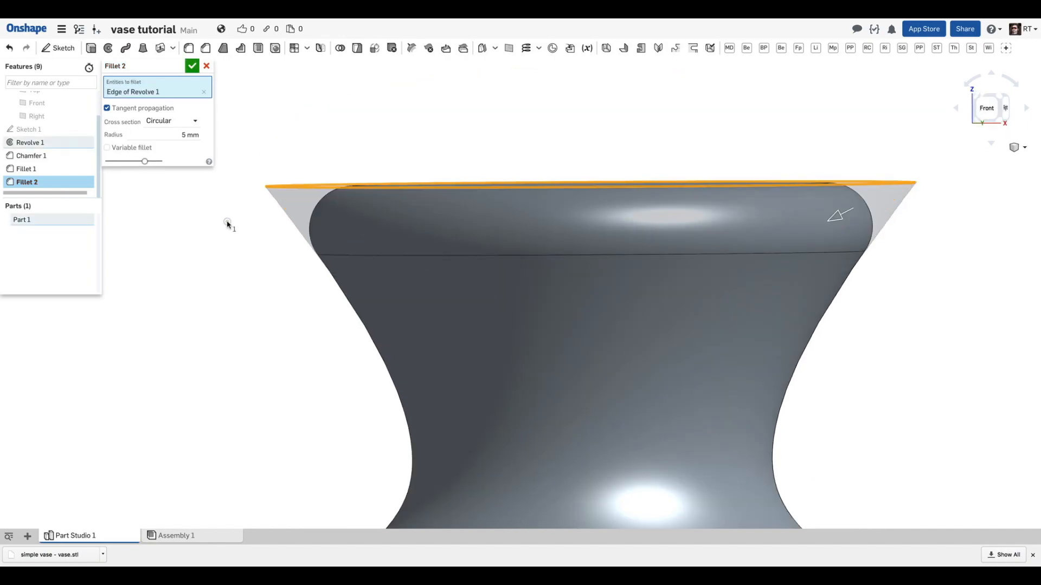
right_click_drag(224, 230, 228, 232)
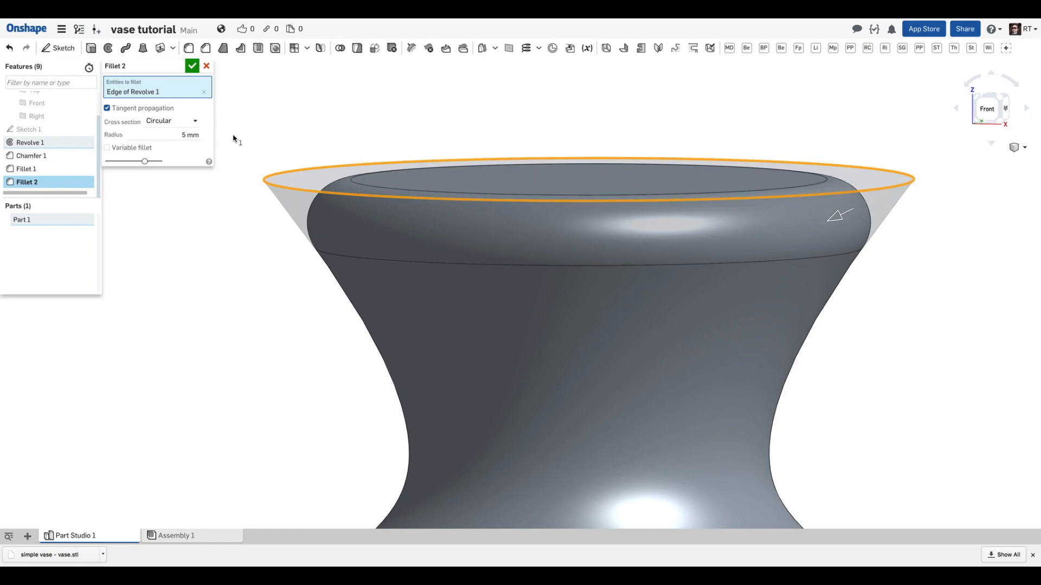
left_click(207, 67)
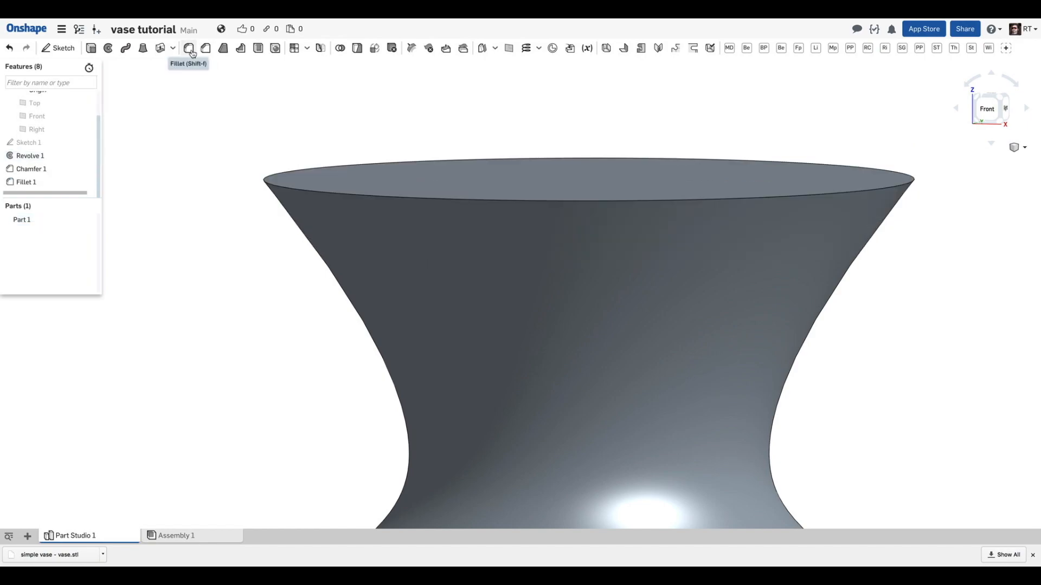
- Chamfer the outer edge of the vase's rim with an equal distance of 2 mm
left_click(205, 49)
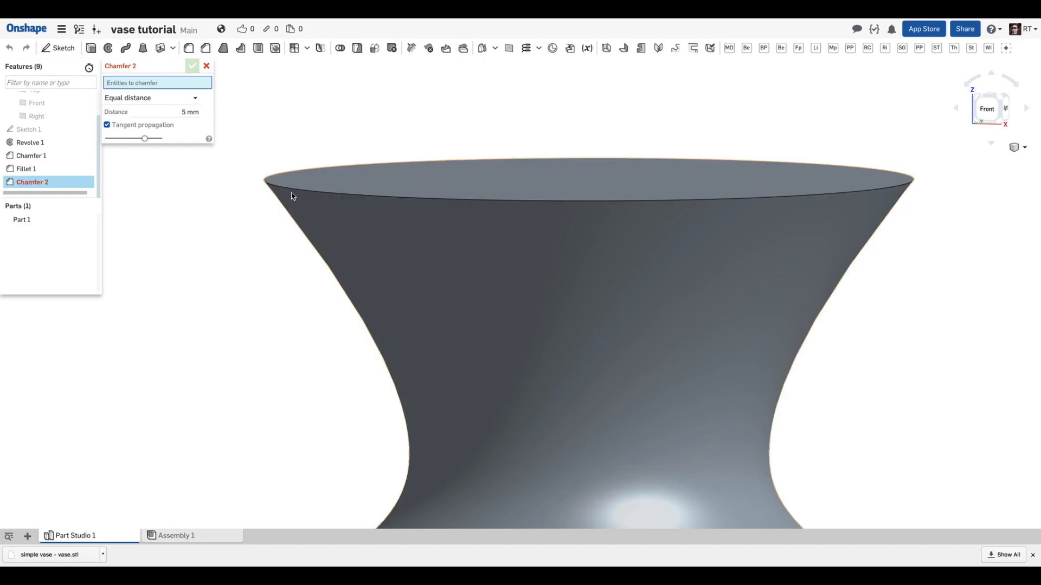
left_click(288, 188)
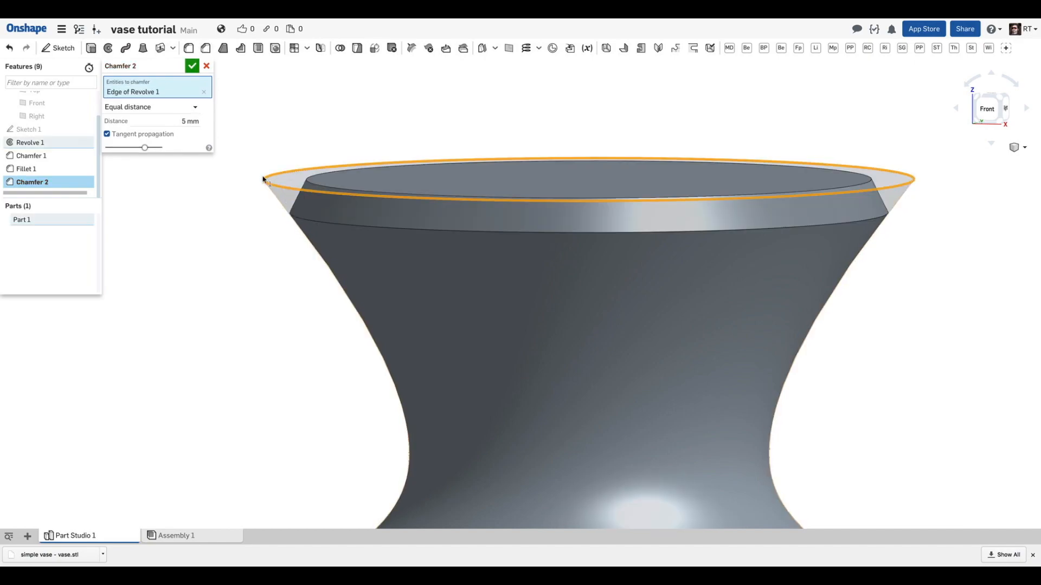
left_click(163, 120)
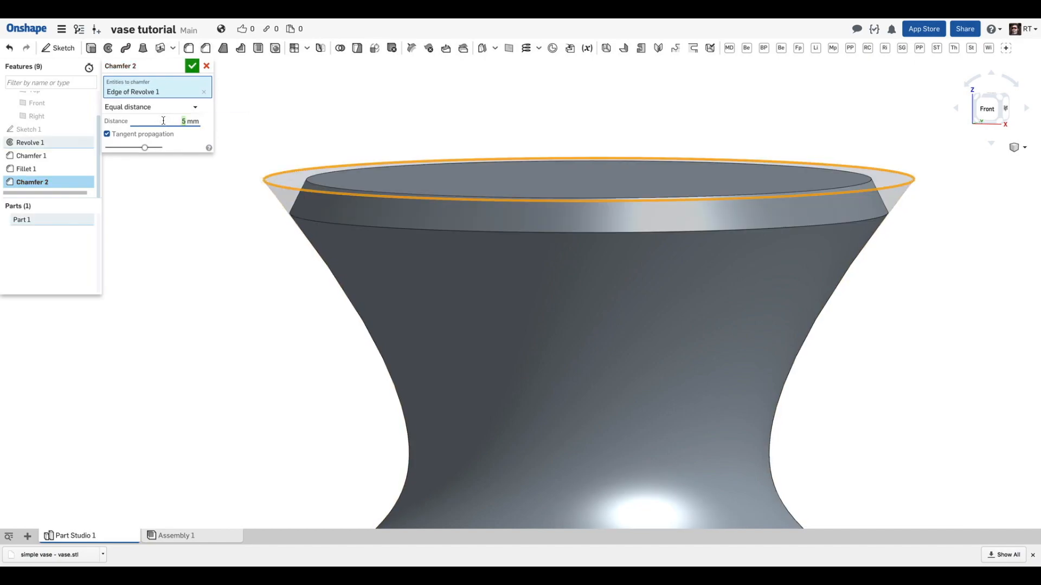
type("2")
key("Return")
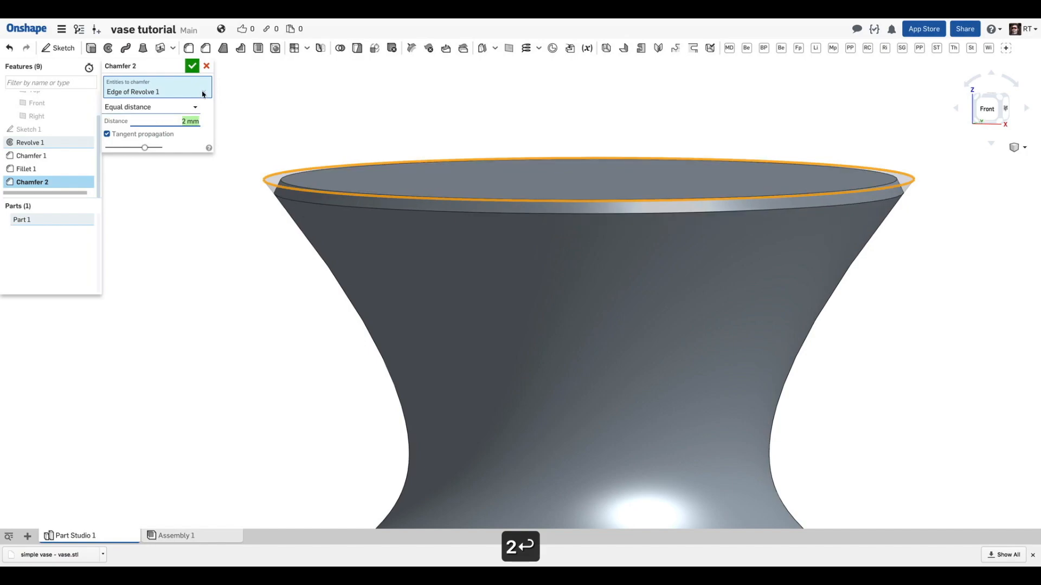
left_click(193, 67)
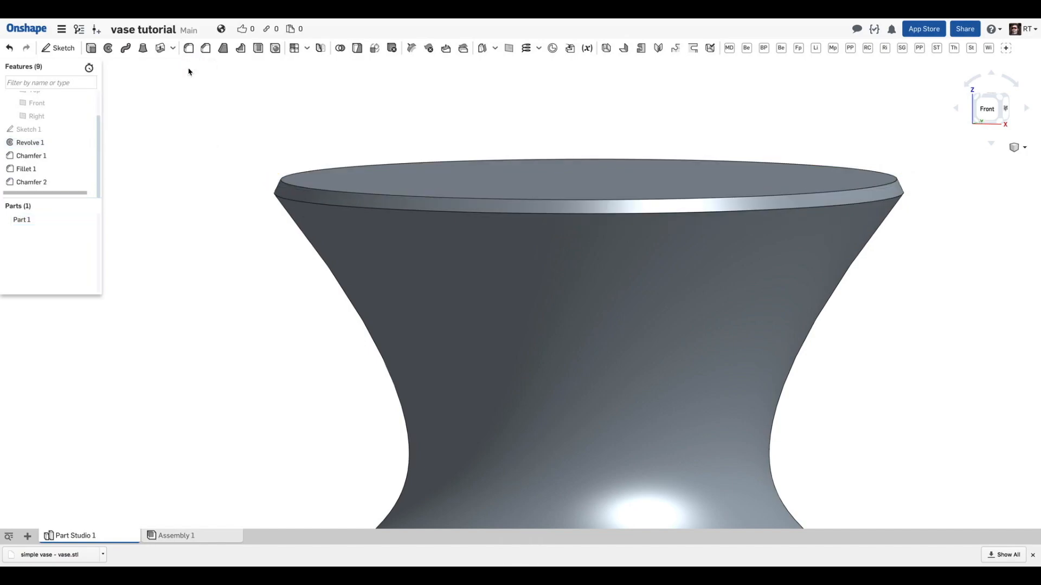
- Fillet the rim chamfer's lower edge with a circular cross section and a 3 mm radius
left_click(189, 48)
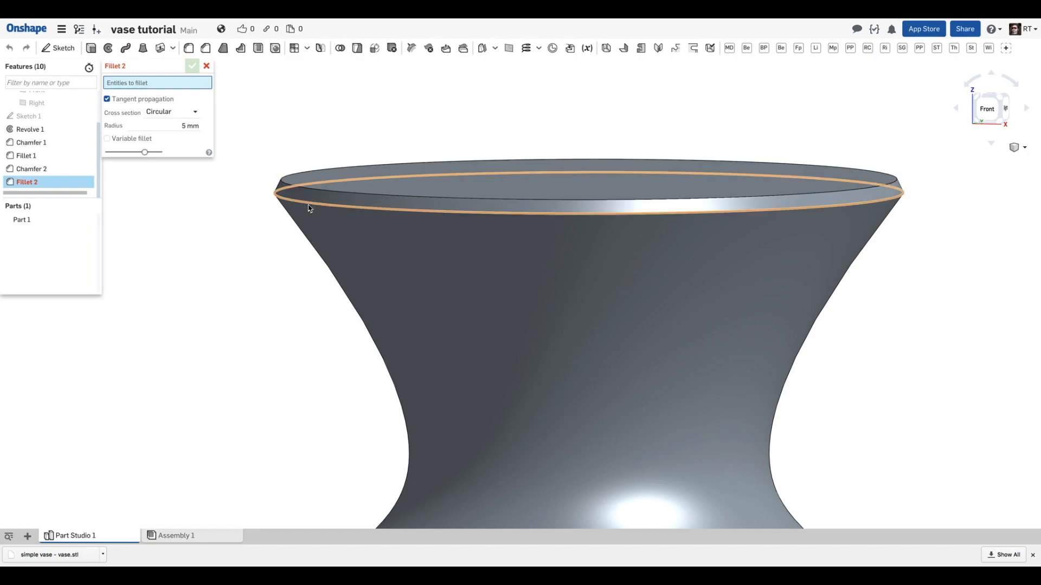
left_click(290, 200)
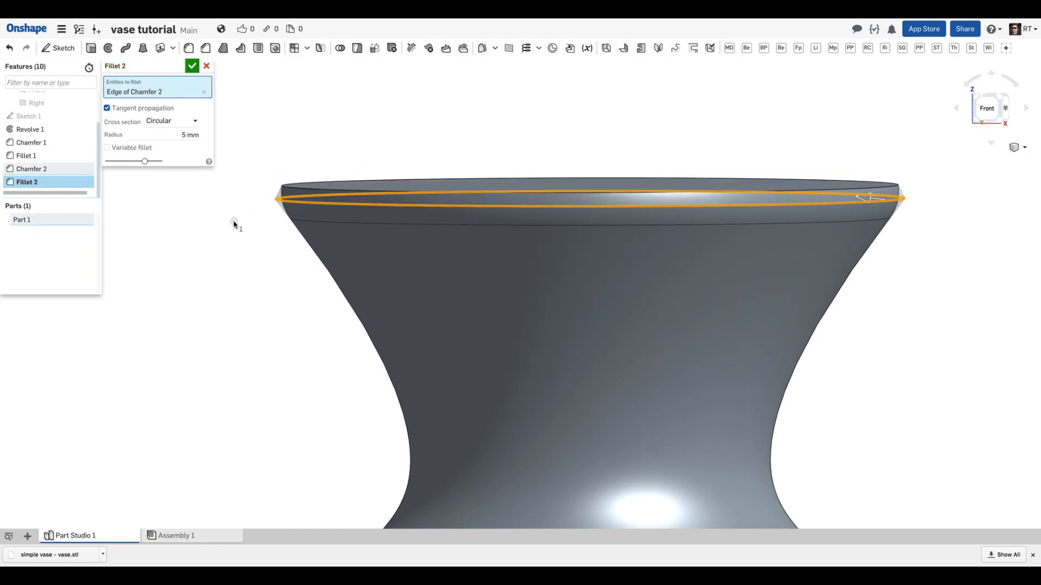
left_click(178, 137)
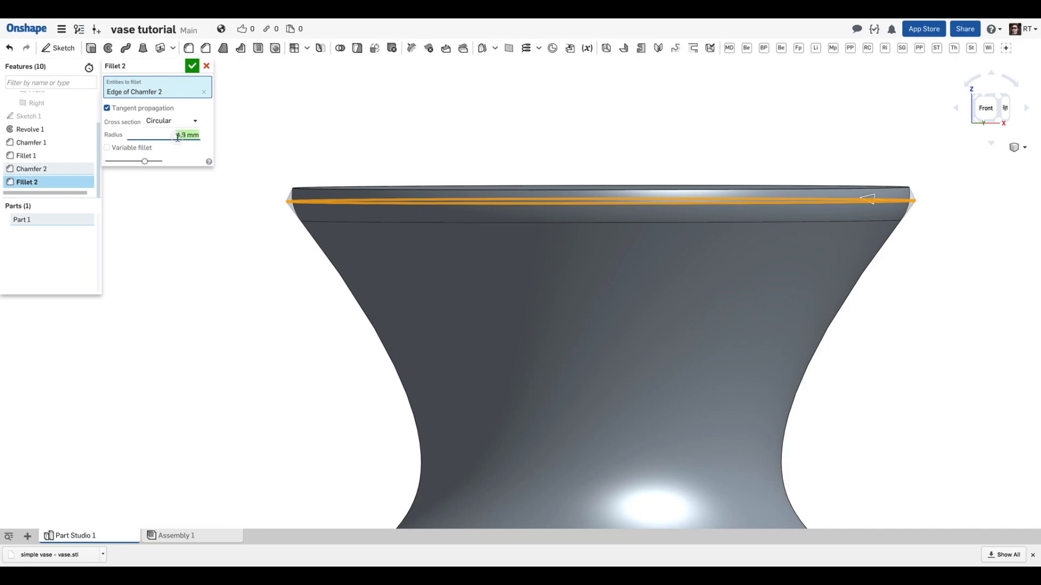
type("4")
key("Return")
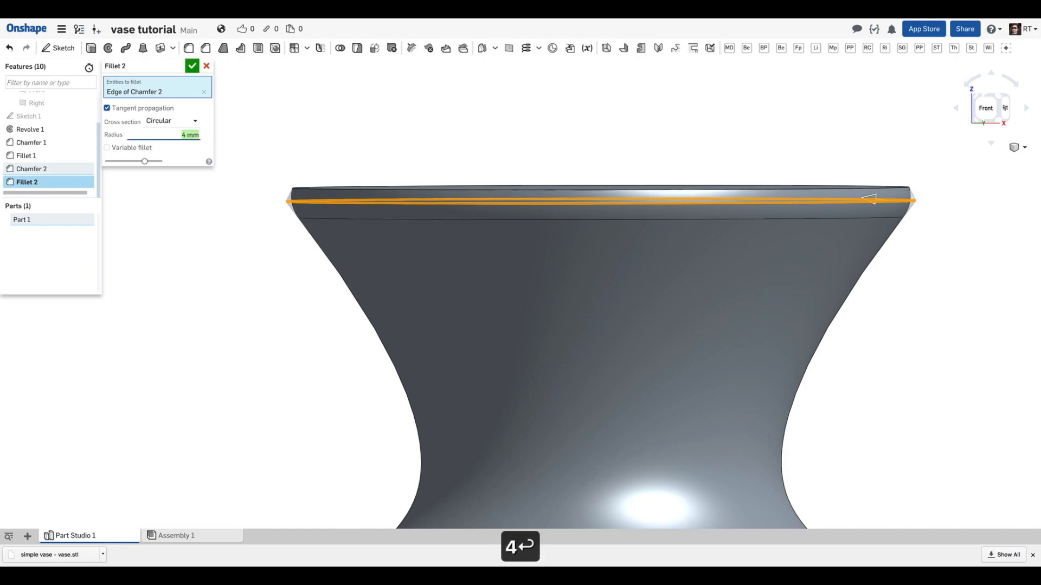
type("3")
key("Return")
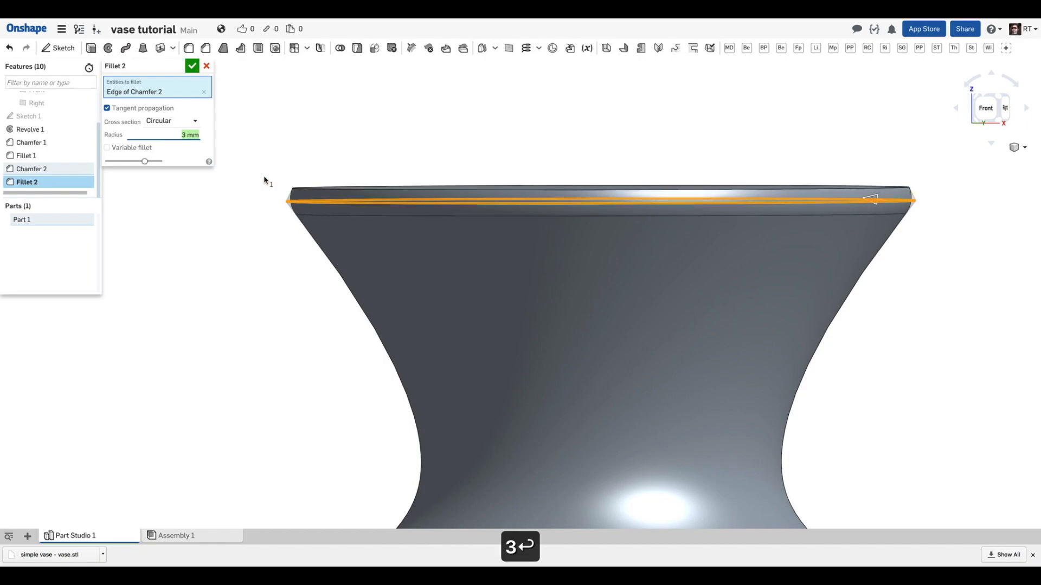
left_click(192, 66)
- Examine the whole vase and its rounded rim from several angles
scroll(221, 161, "down", 6)
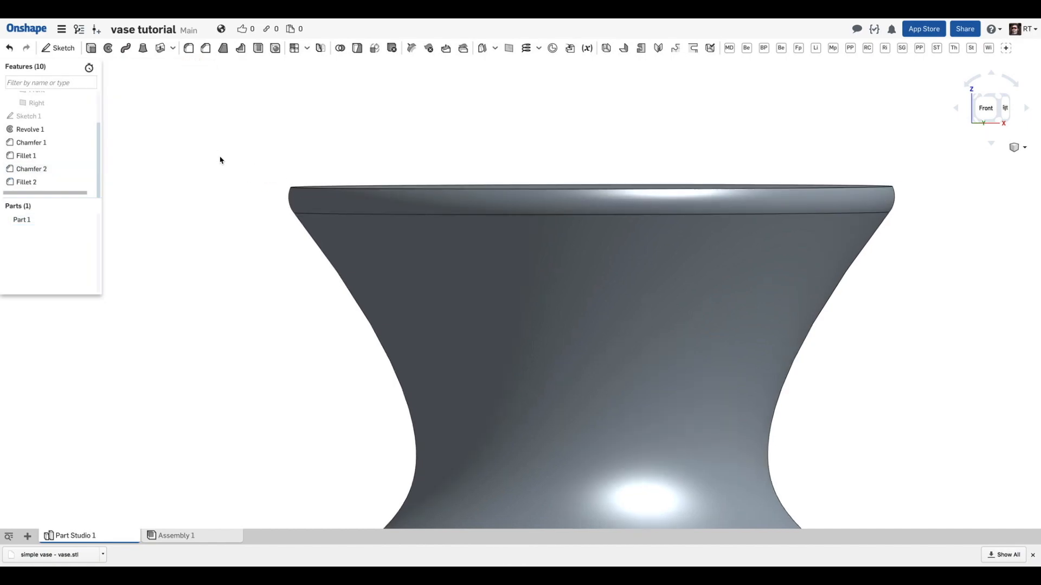
right_click_drag(210, 159, 396, 172)
scroll(395, 172, "down", 6)
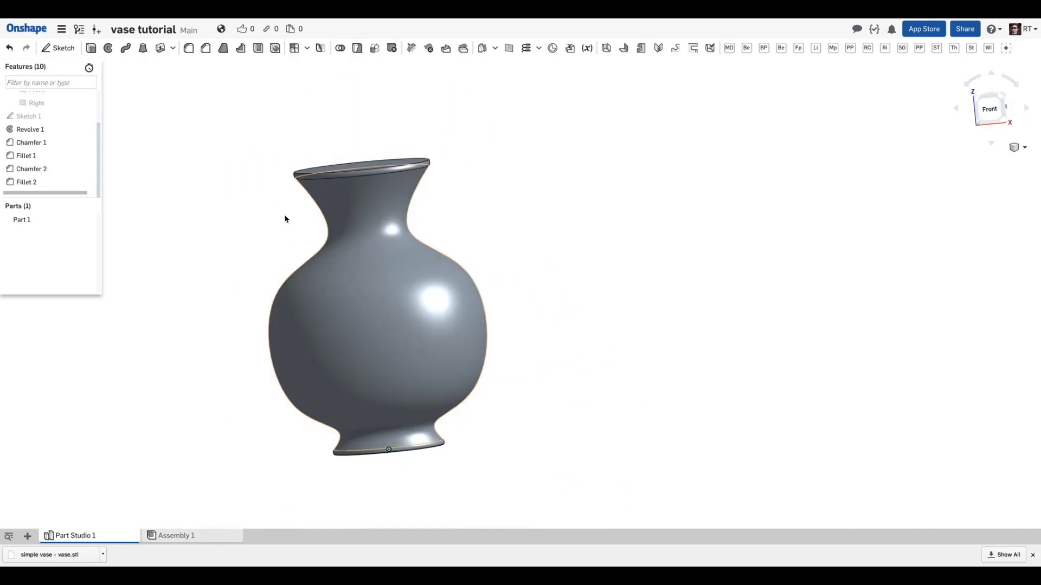
scroll(204, 244, "up", 8)
right_click_drag(262, 190, 231, 195)
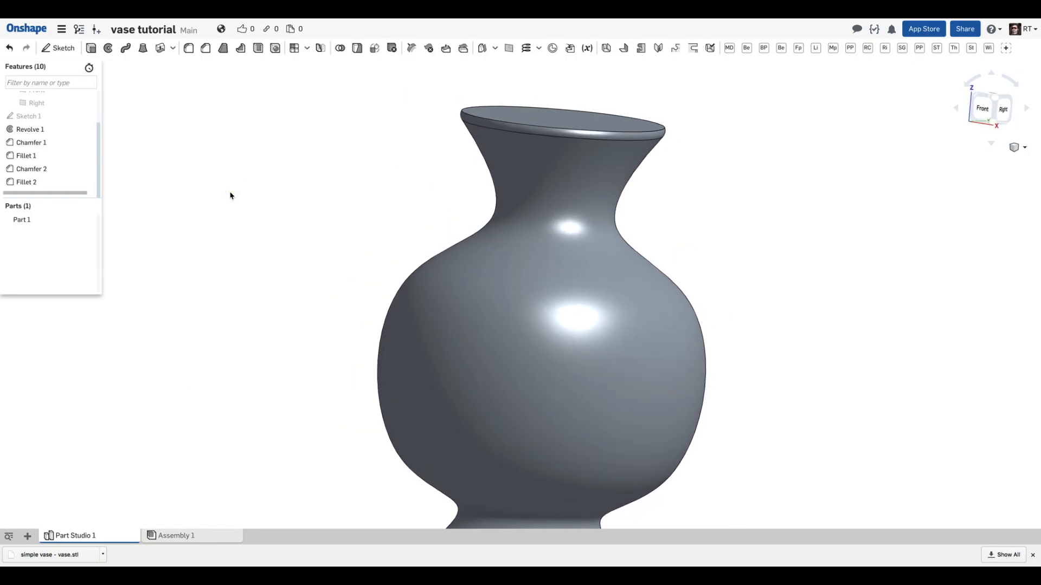
right_click_drag(242, 252, 290, 235)
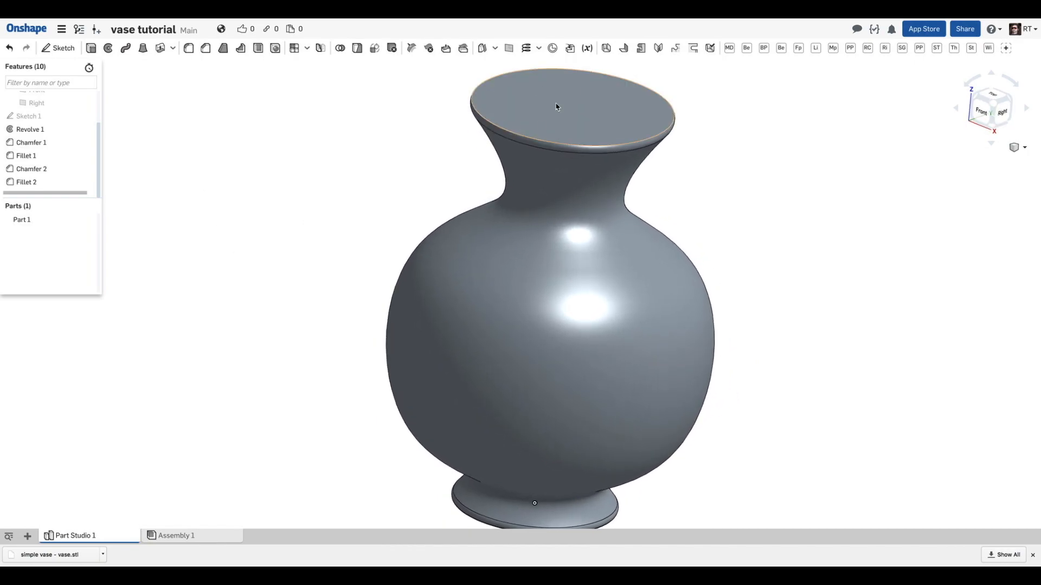
right_click_drag(302, 162, 324, 113)
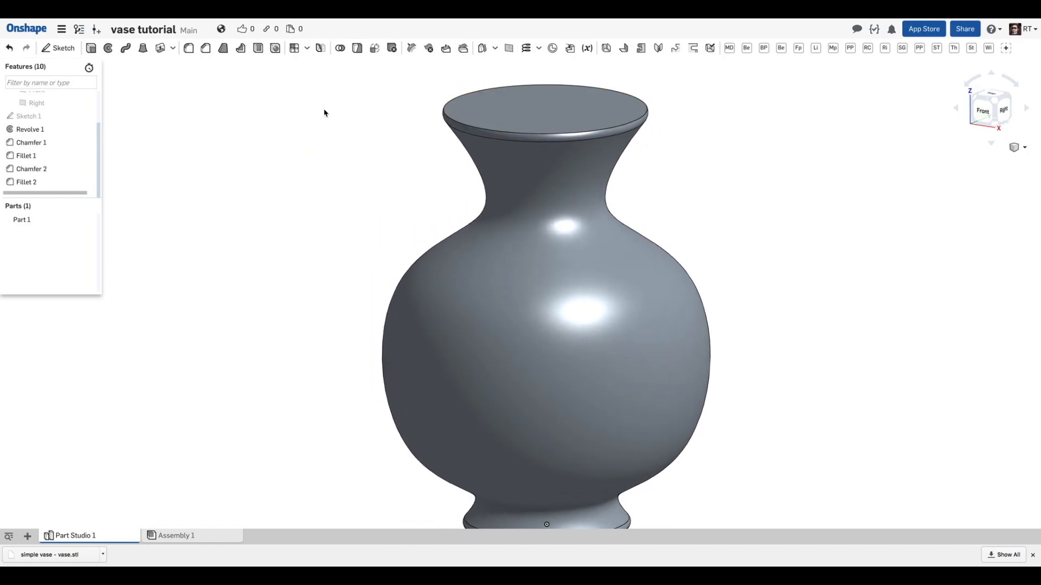
- Shell the vase by removing its flat top face, with a shell thickness of 0.5 mm
left_click(259, 48)
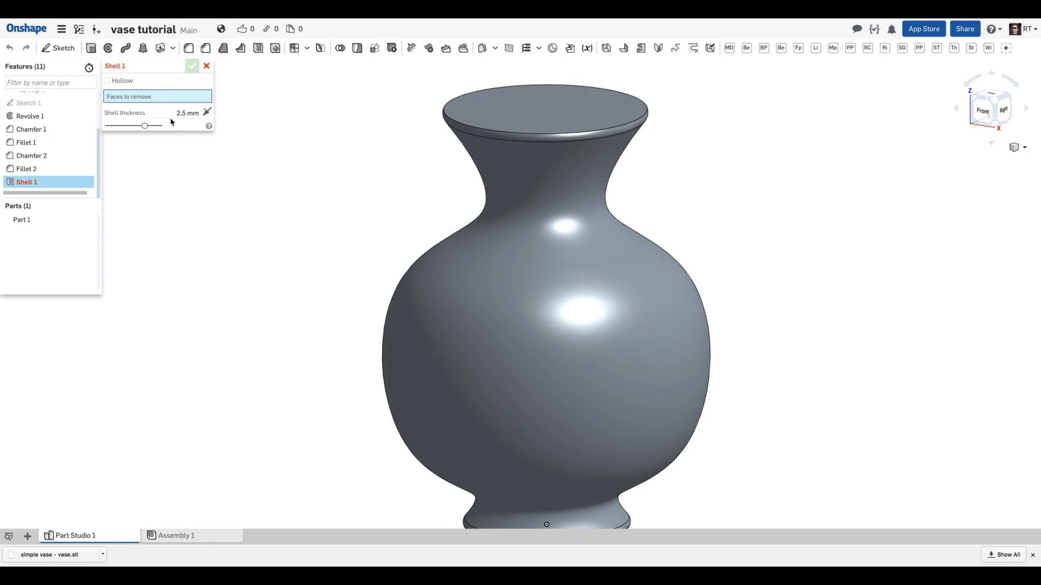
left_click(549, 112)
mouse_move(546, 110)
right_mouse_down()
mouse_move(548, 131)
mouse_move(545, 122)
right_mouse_up()
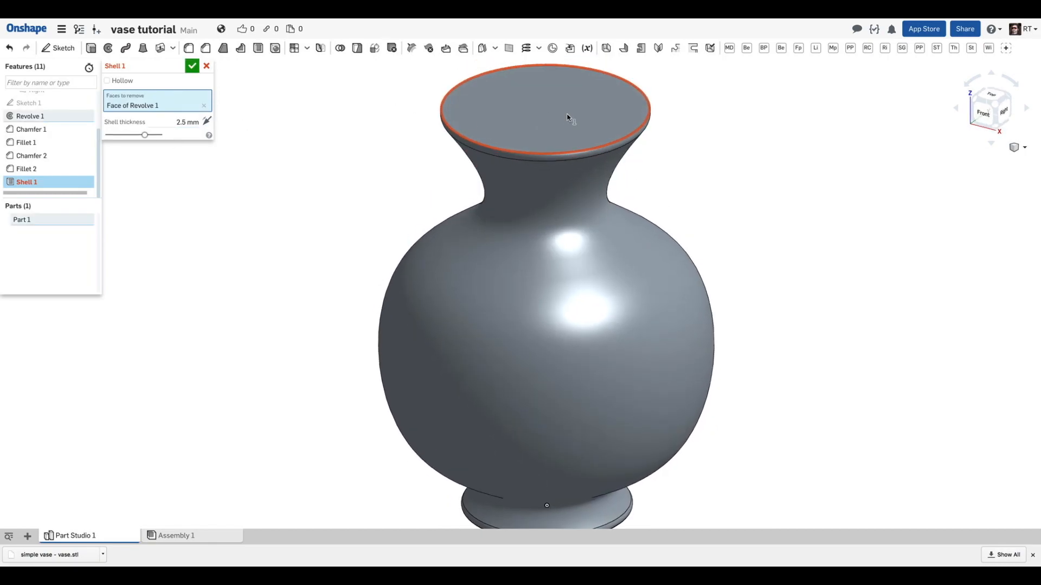
double_click(174, 123)
type(".5")
key("Return")
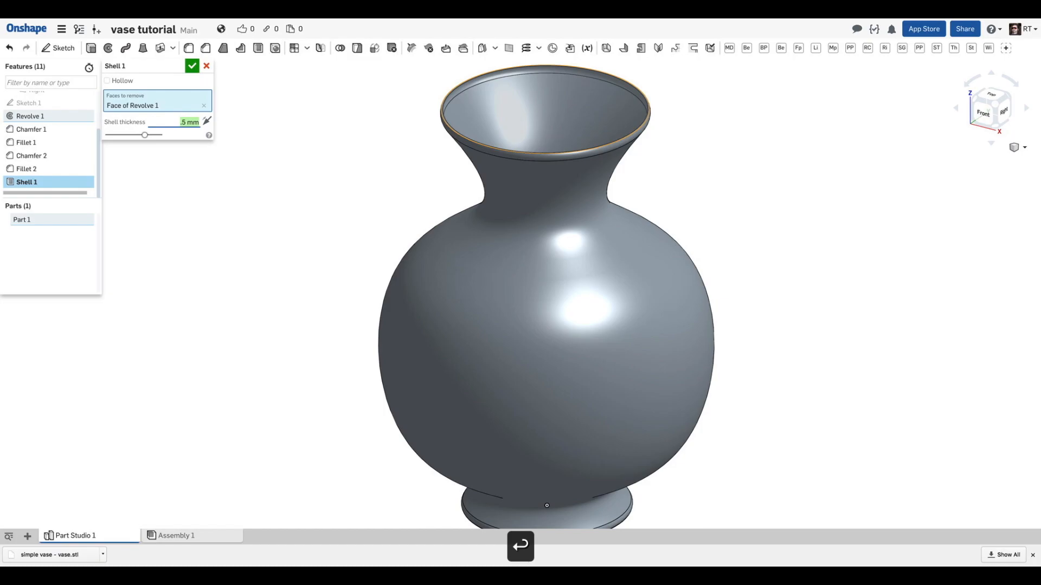
scroll(588, 109, "up", 6)
right_click_drag(573, 106, 589, 72)
left_click(193, 66)
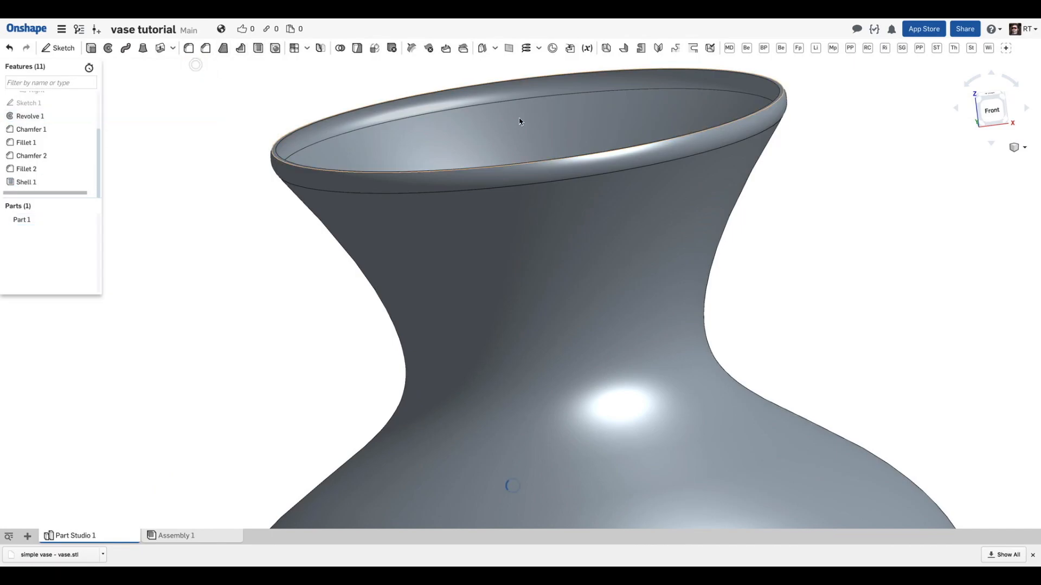
- Inspect the shelled vase's opening and the underside of its base
scroll(487, 115, "down", 8)
mouse_move(530, 103)
right_mouse_down()
mouse_move(548, 132)
mouse_move(570, 121)
mouse_move(557, 85)
mouse_move(532, 87)
right_mouse_up()
scroll(561, 113, "up", 8)
scroll(532, 89, "down", 8)
right_click_drag(478, 174, 474, 89)
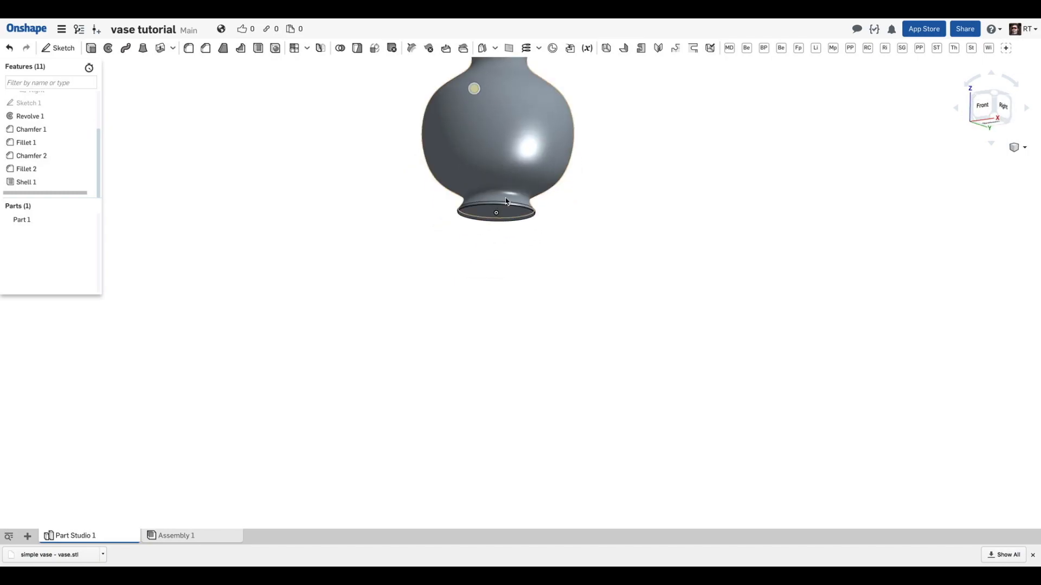
- Suppress the vase's Shell 1 feature
scroll(486, 240, "down", 3)
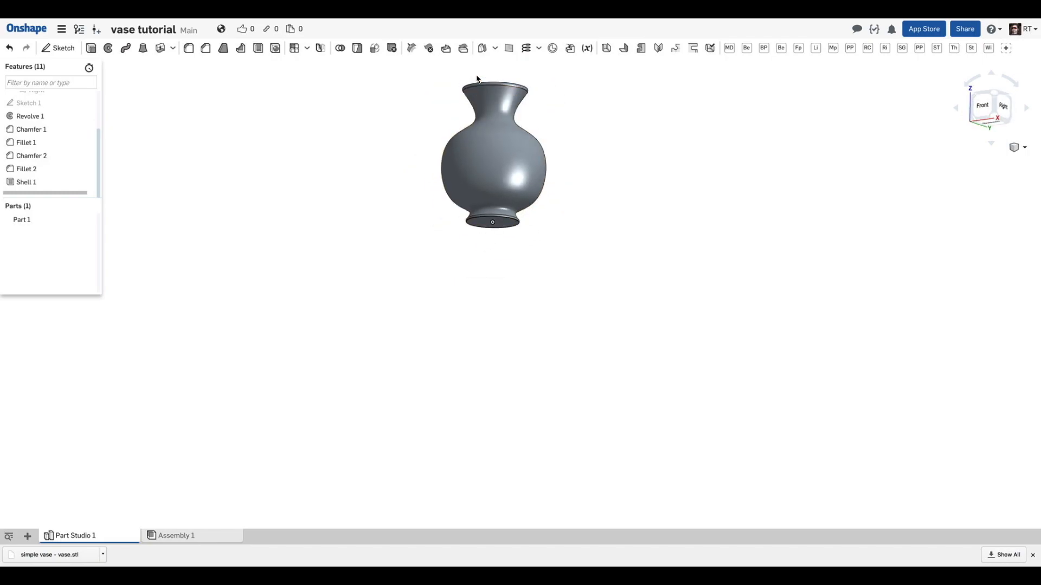
scroll(479, 79, "up", 5)
right_click_drag(483, 104, 553, 260)
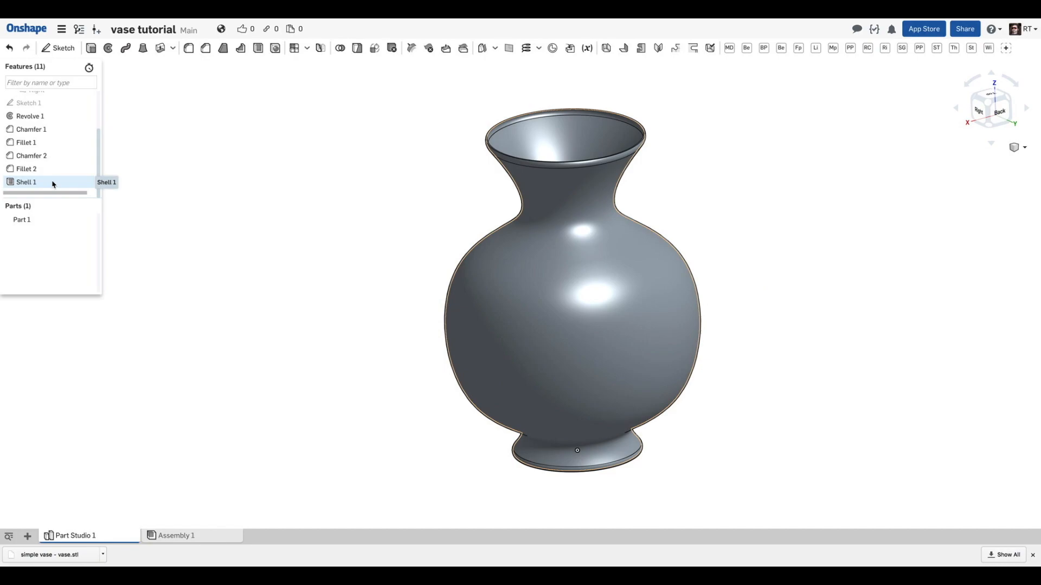
right_click(53, 184)
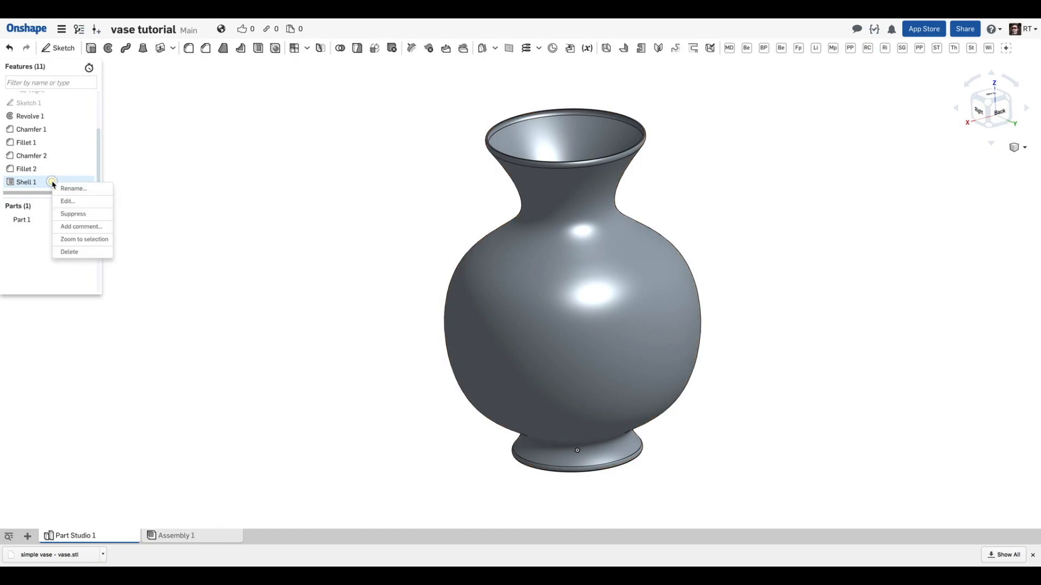
left_click(81, 215)
mouse_move(309, 214)
right_mouse_down()
mouse_move(300, 269)
mouse_move(297, 207)
mouse_move(300, 219)
mouse_move(330, 200)
mouse_move(323, 226)
right_mouse_up()
- Delete the Shell 1 feature from the vase and view the solid body from several angles
right_click(44, 188)
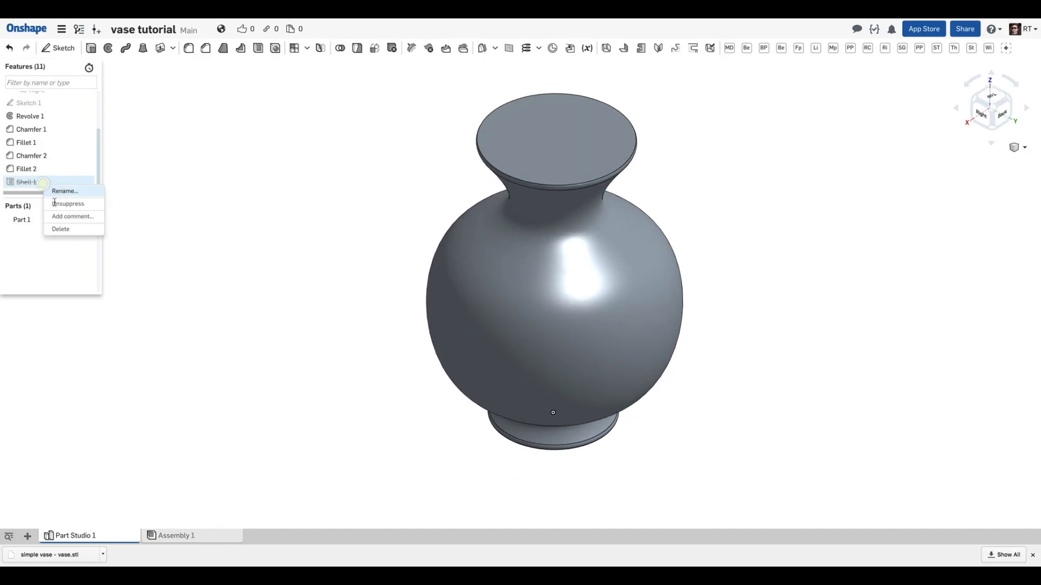
left_click(64, 230)
right_click_drag(307, 207, 281, 167)
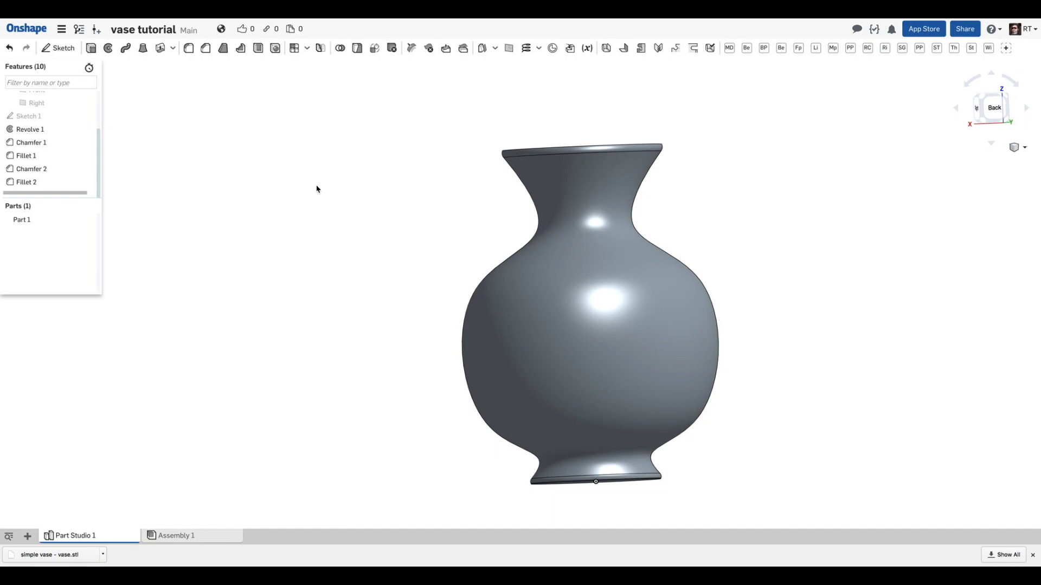
right_click_drag(384, 231, 419, 252)
right_click_drag(357, 213, 366, 203)
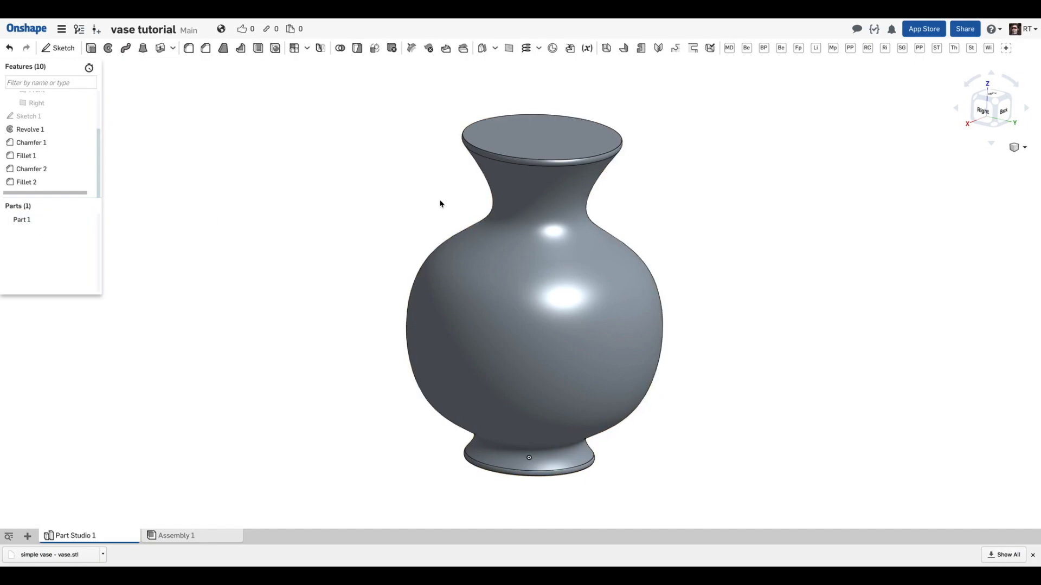
right_click_drag(437, 216, 409, 195)
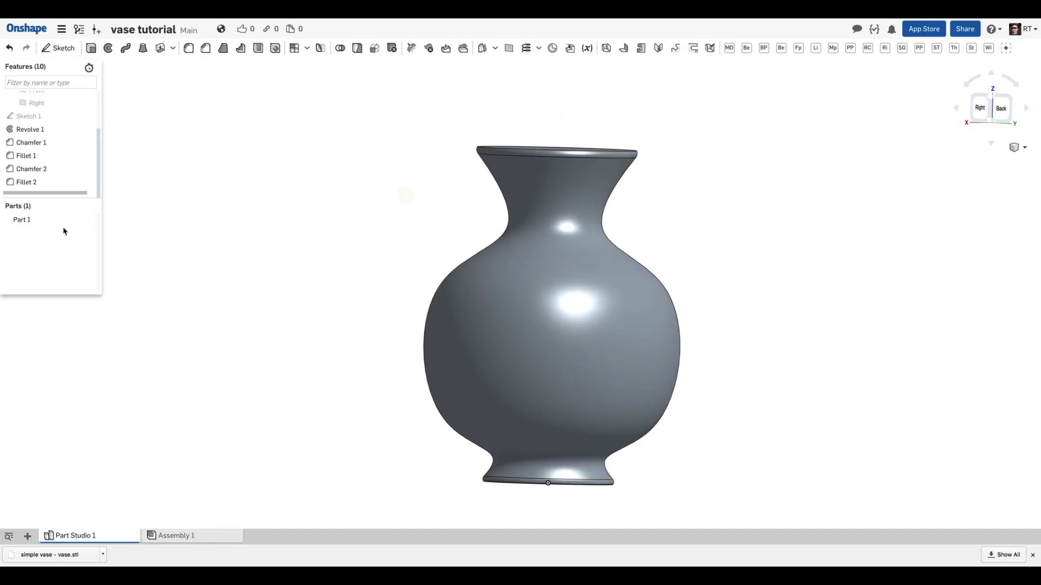
- Rename the vase's part, Part 1, as "simple vase"
left_click(37, 224)
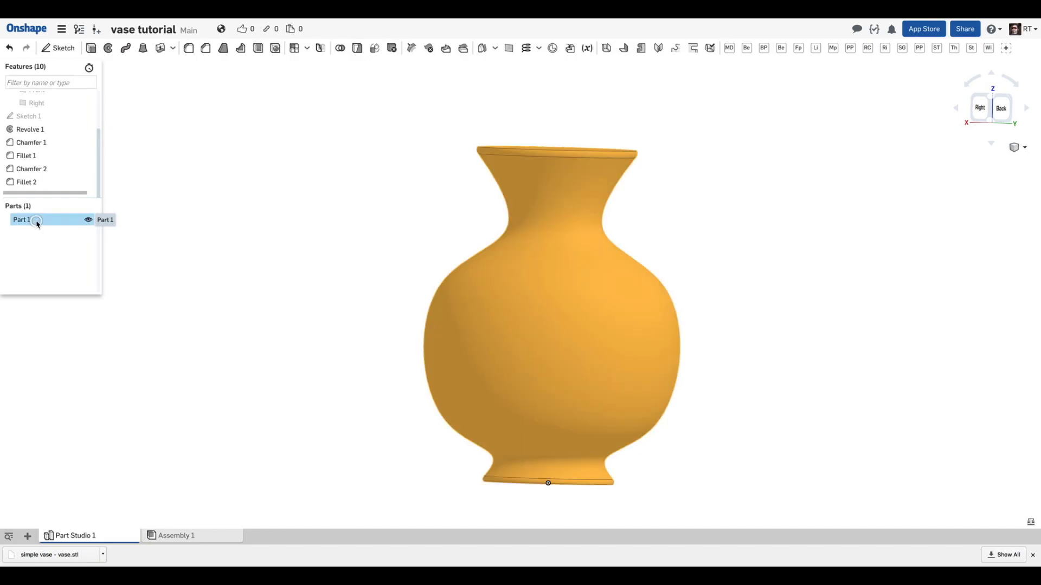
mouse_move(544, 237)
right_mouse_down()
mouse_move(530, 272)
mouse_move(533, 234)
right_mouse_up()
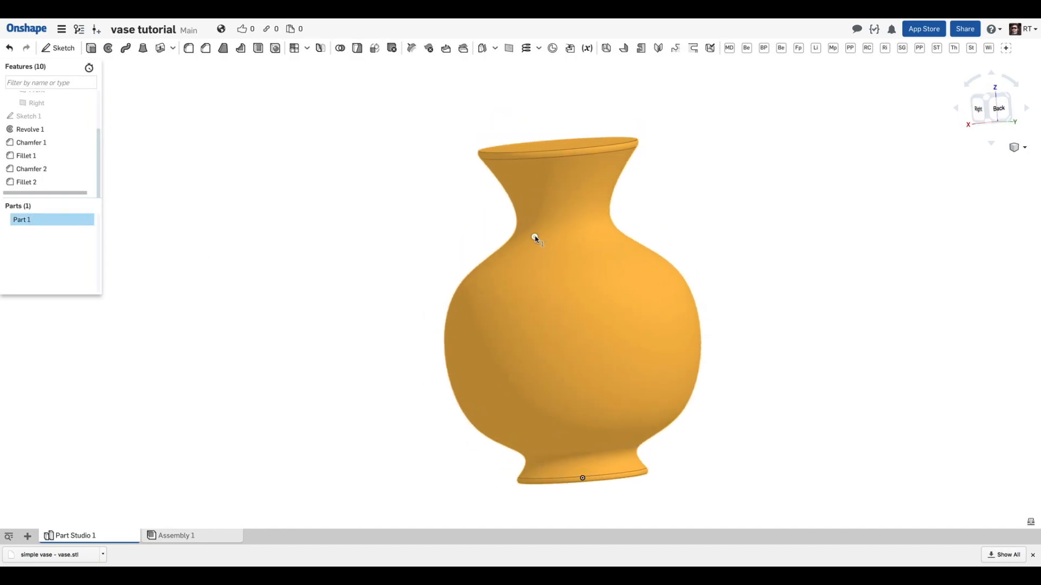
right_click(42, 222)
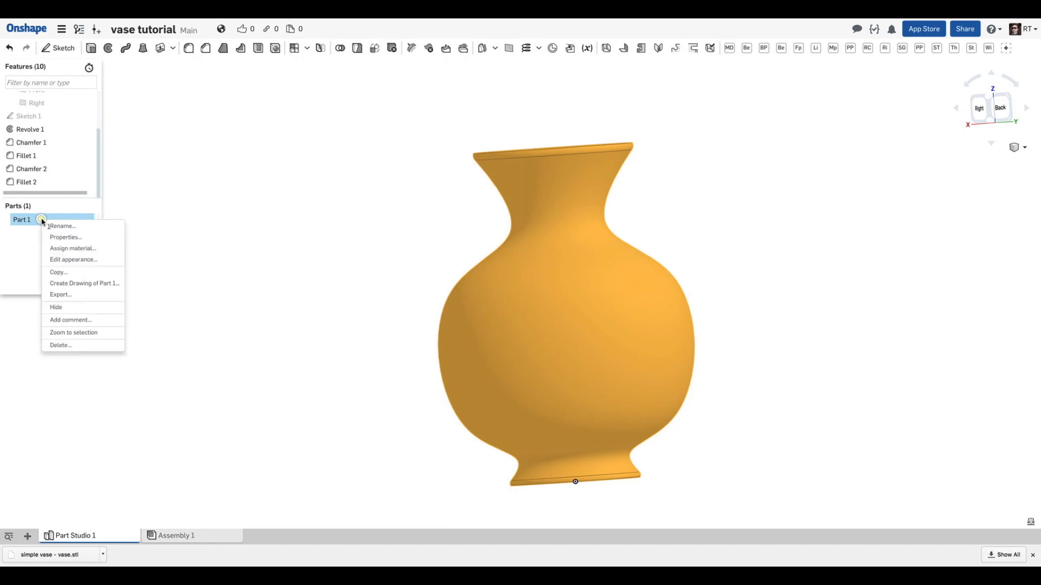
left_click(63, 226)
type("v")
key("BackSpace")
type("simple vase")
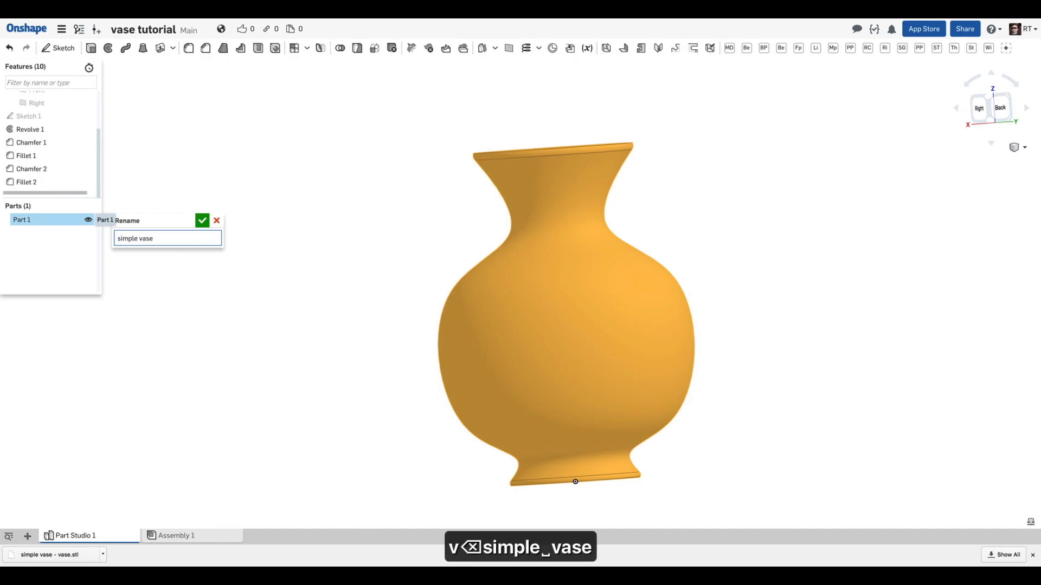
key("Return")
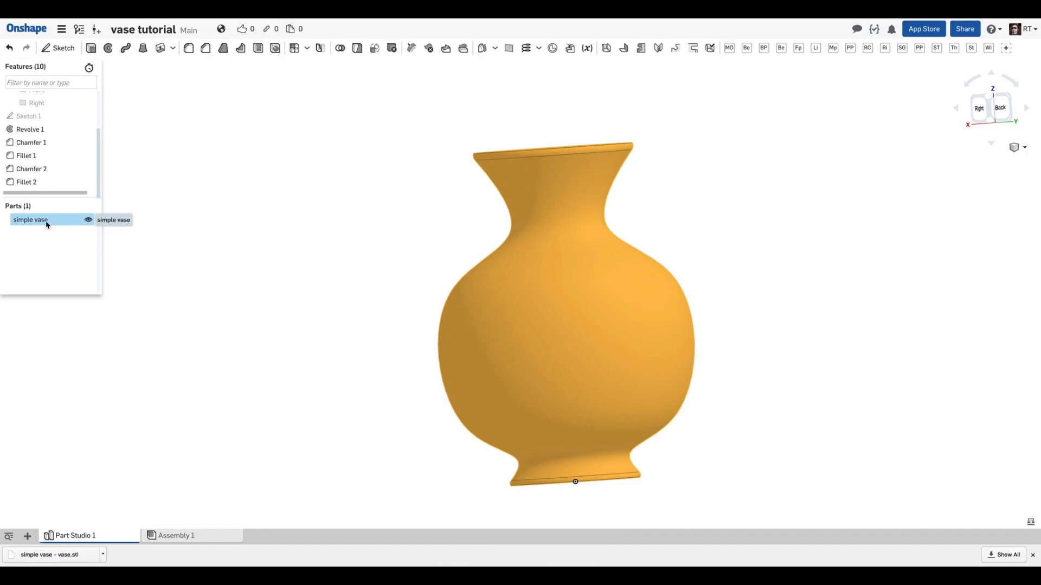
- Try several palette colours on the simple vase part's appearance and apply light blue
right_click(46, 224)
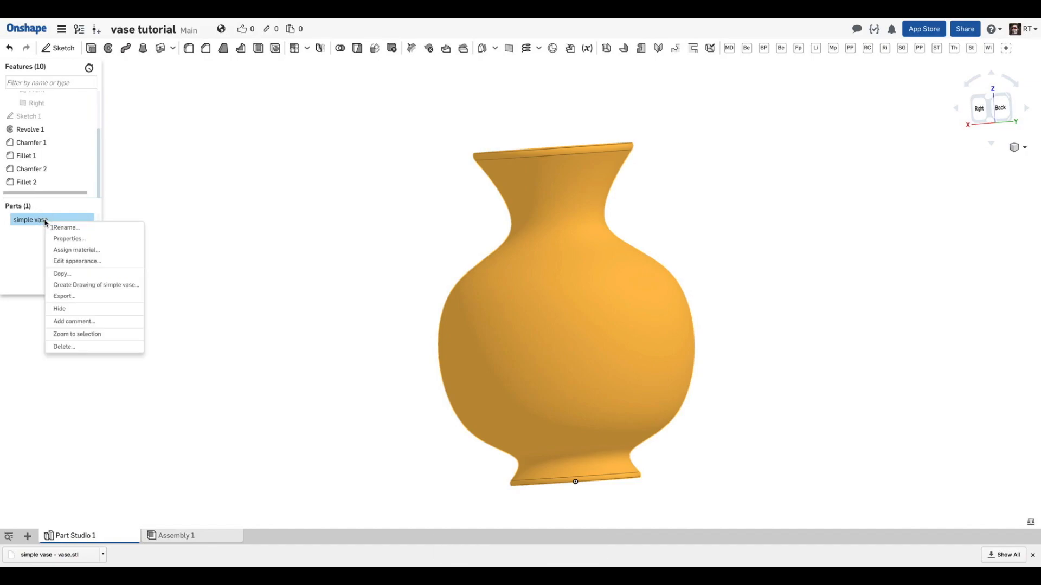
left_click(69, 260)
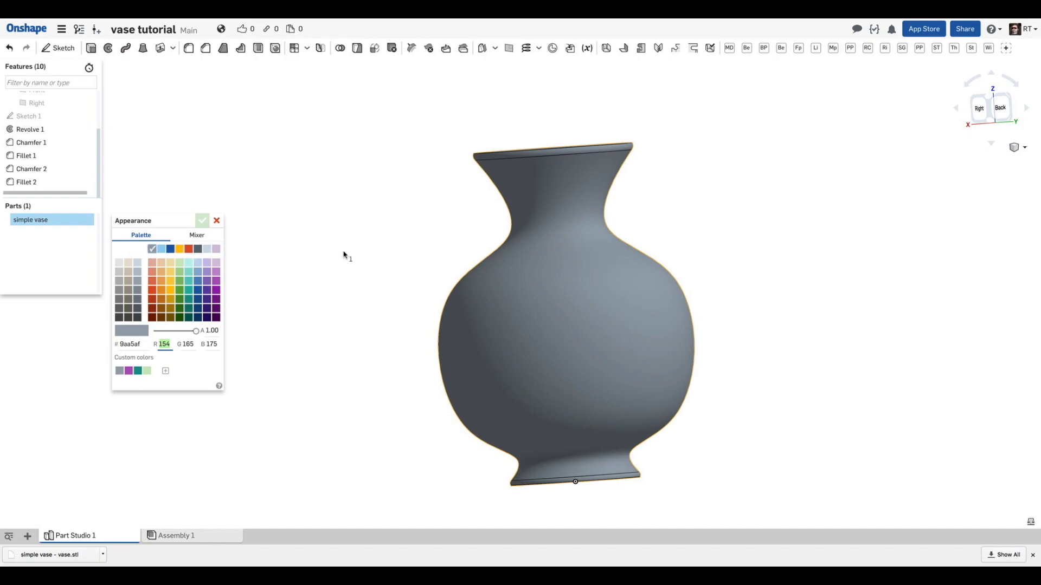
right_click_drag(344, 255, 379, 280)
left_click(174, 280)
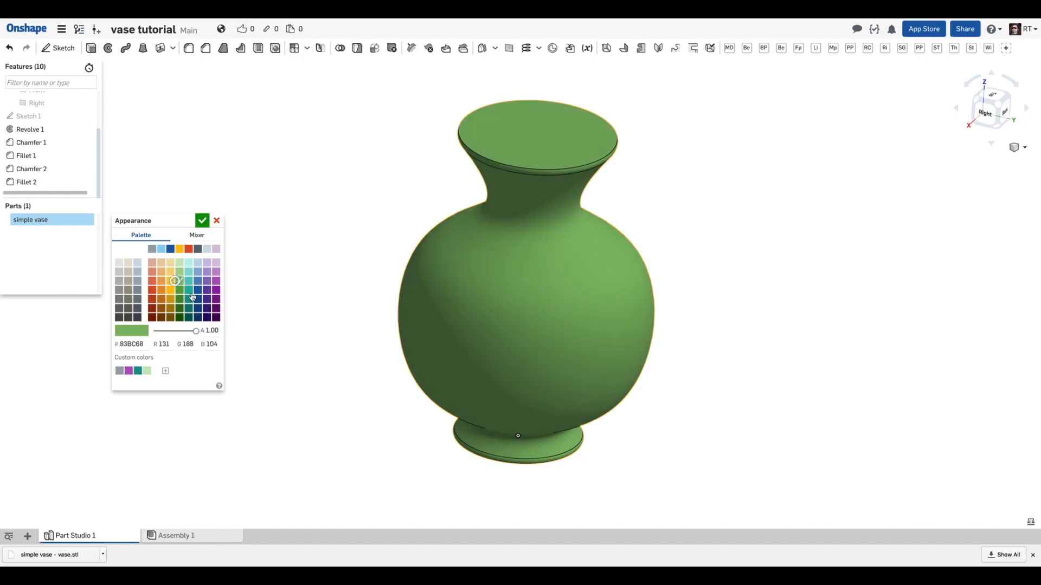
left_click(193, 298)
left_click(207, 275)
left_click(155, 291)
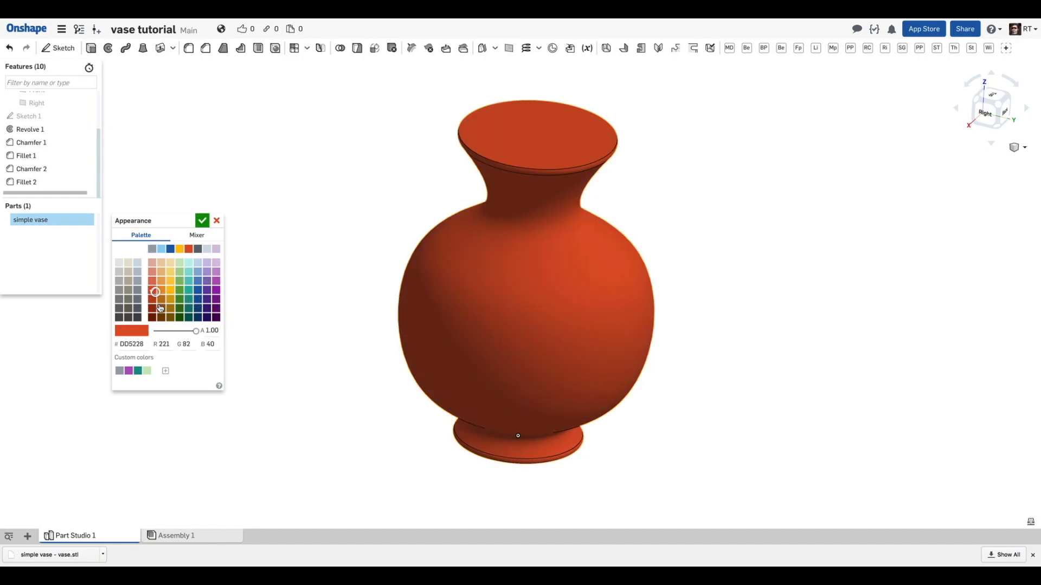
left_click(189, 308)
left_click(207, 281)
left_click(176, 271)
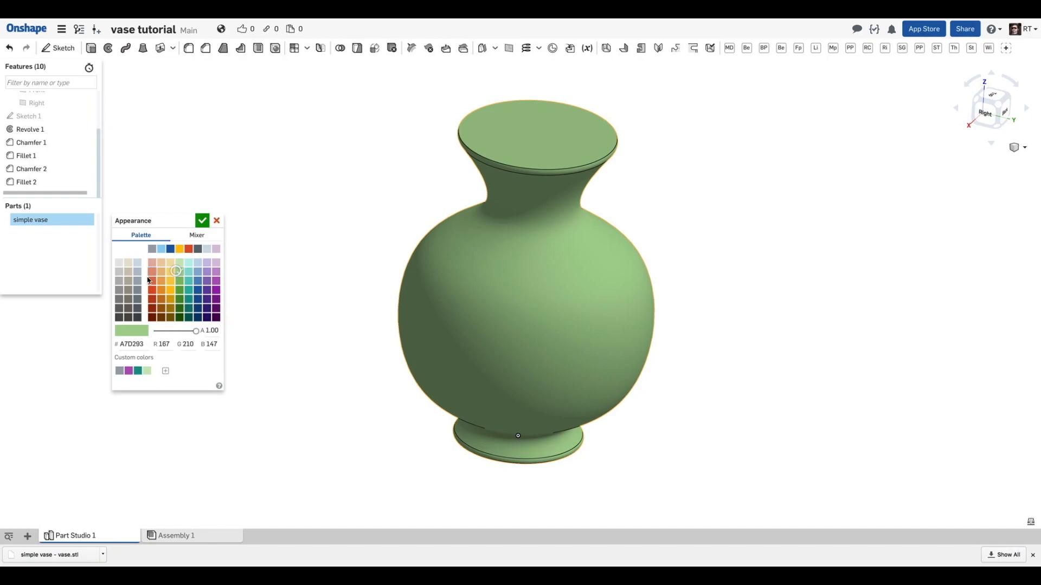
left_click(161, 249)
left_click(179, 249)
left_click(202, 220)
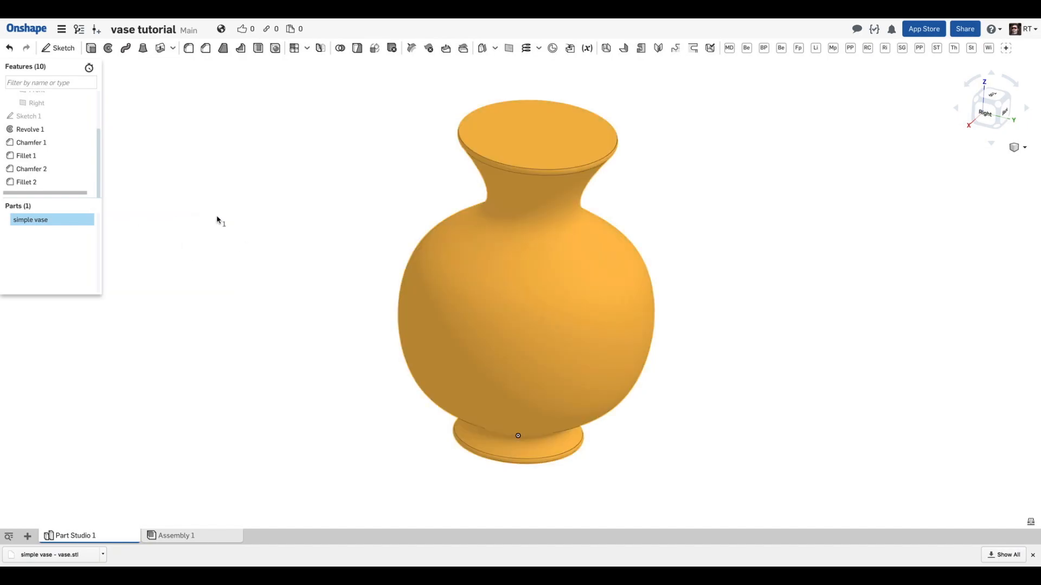
left_click(257, 206)
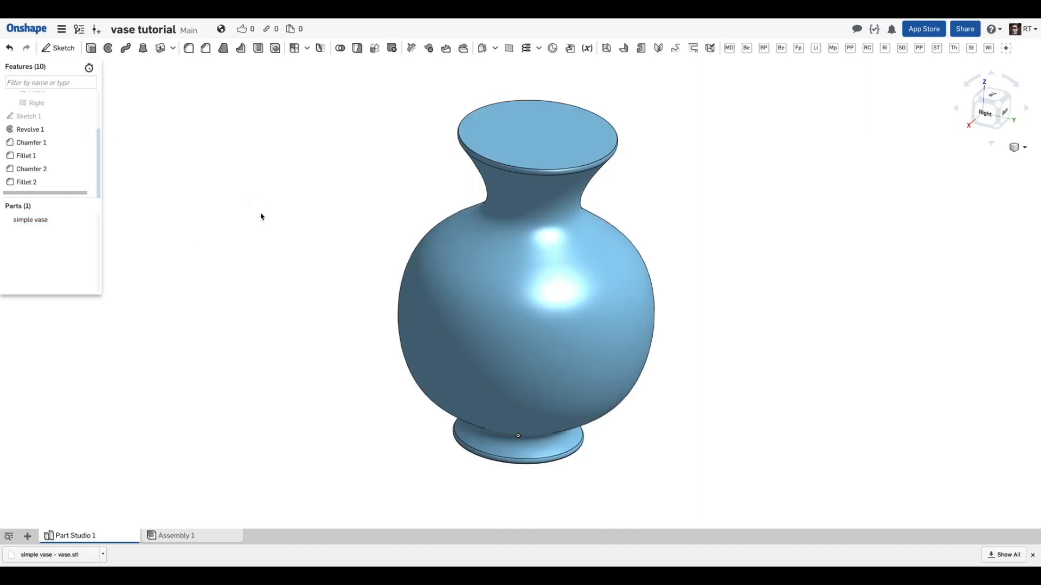
left_click(476, 287)
right_click_drag(349, 332, 381, 372)
left_click(478, 150)
right_click_drag(478, 151, 463, 124)
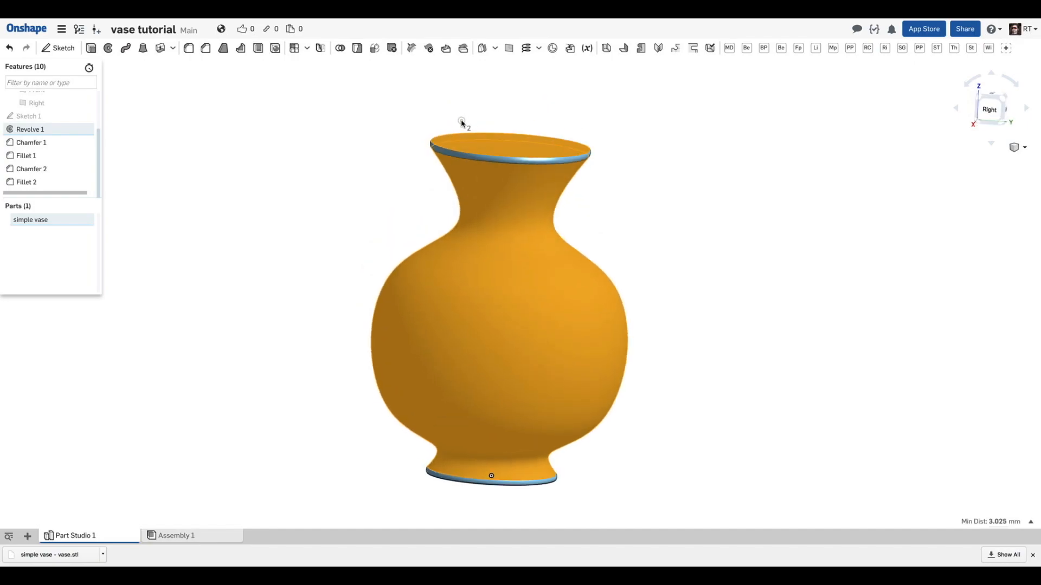
- Start an export of the simple vase part and shorten the file name to "simple vase"
left_click(35, 221)
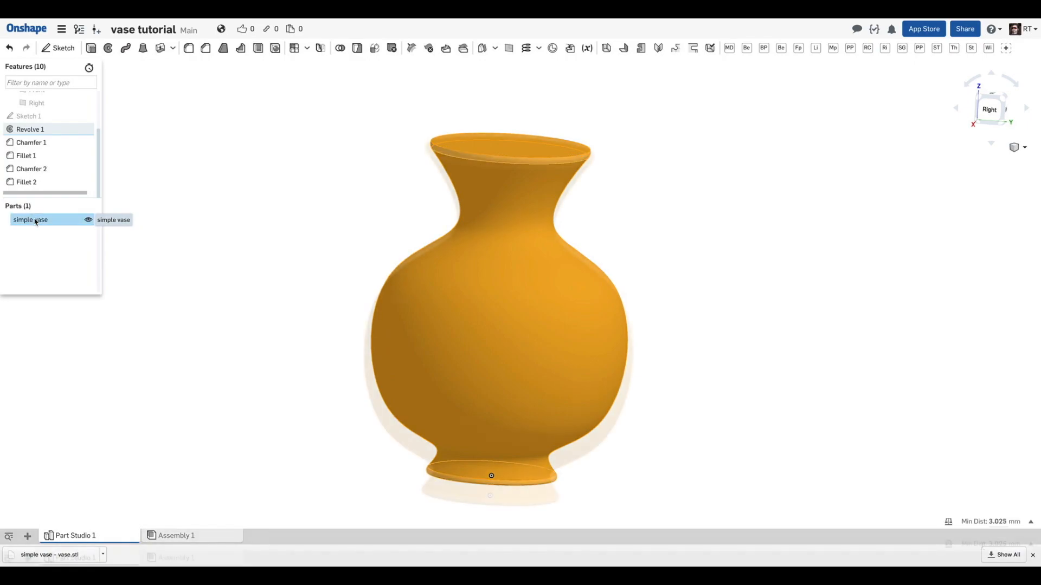
right_click_drag(305, 258, 257, 279)
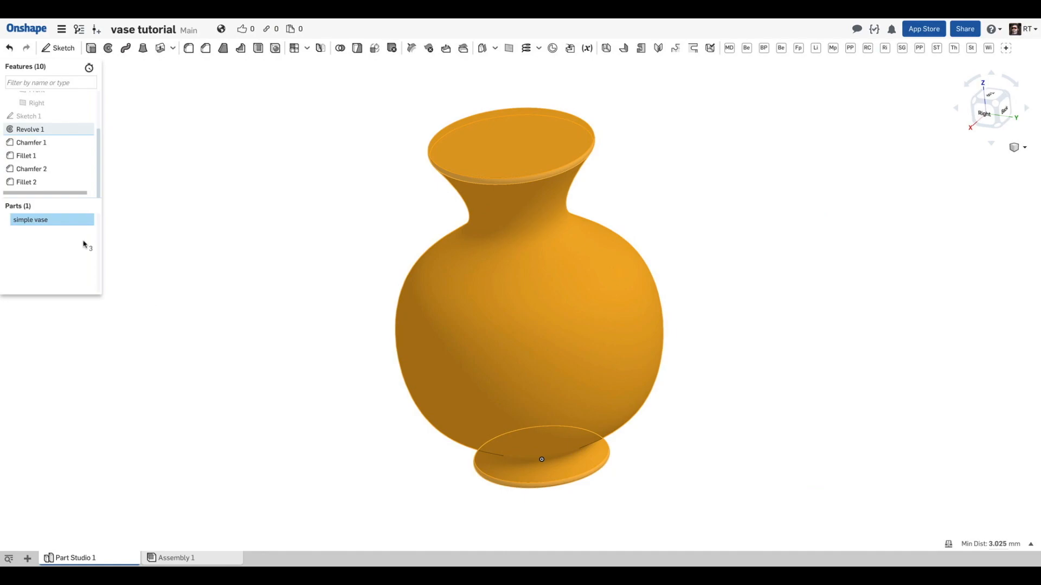
right_click(42, 224)
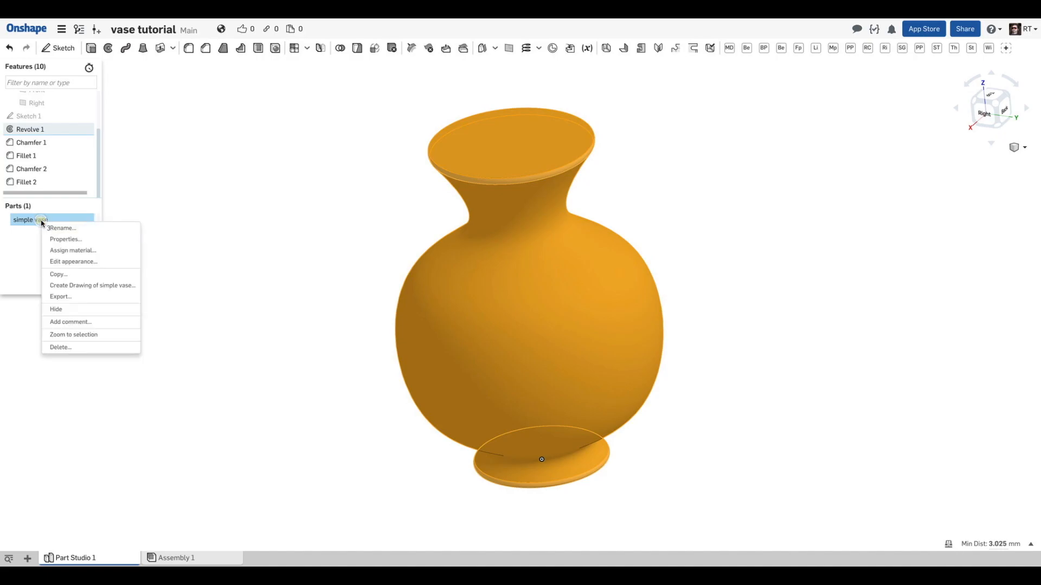
left_click(71, 302)
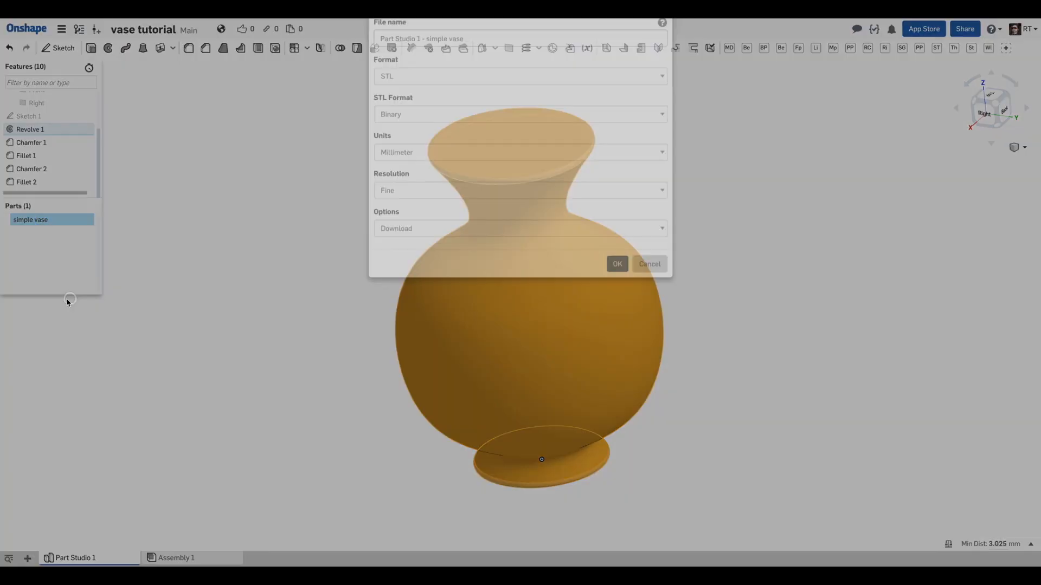
left_click_drag(426, 85, 345, 84)
key("BackSpace")
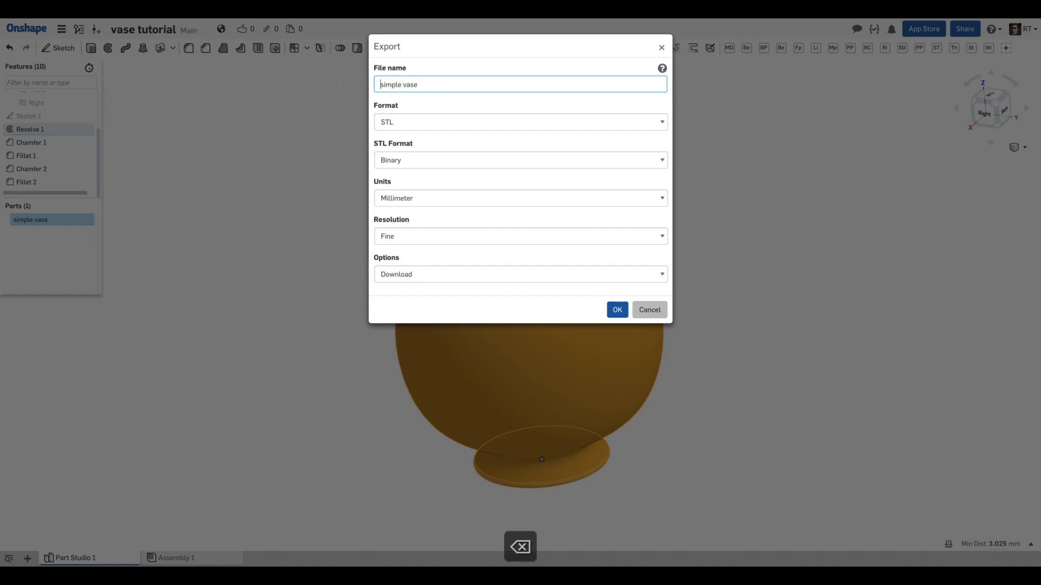
- Choose STL as the export format and Binary as the STL format
left_click(410, 122)
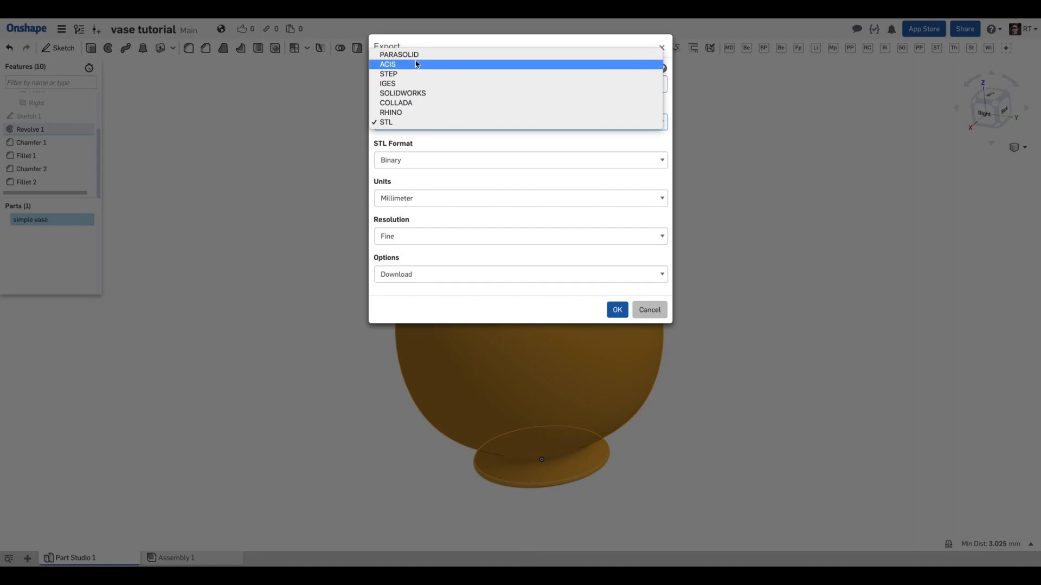
left_click(404, 123)
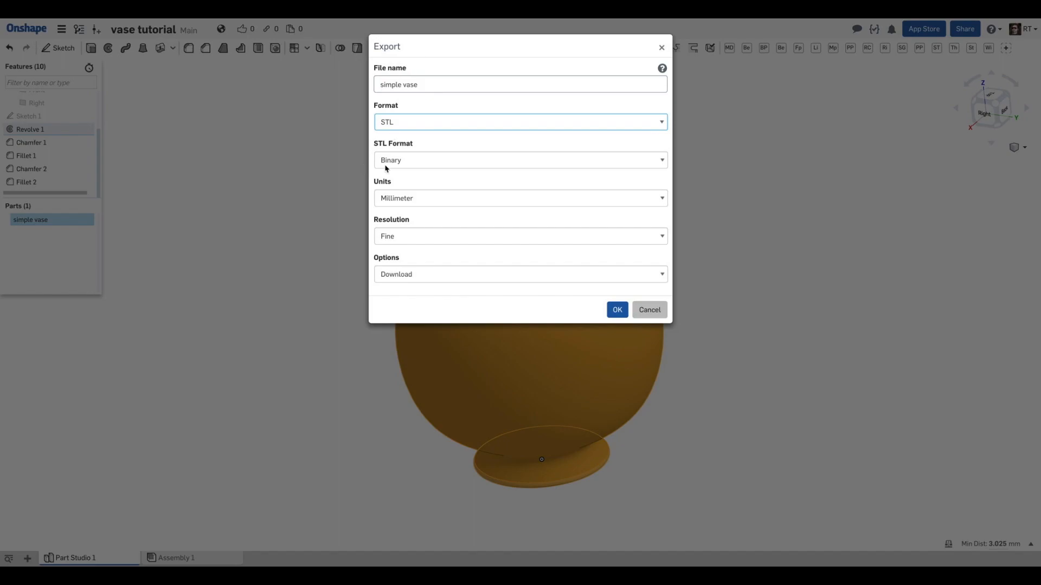
left_click(421, 159)
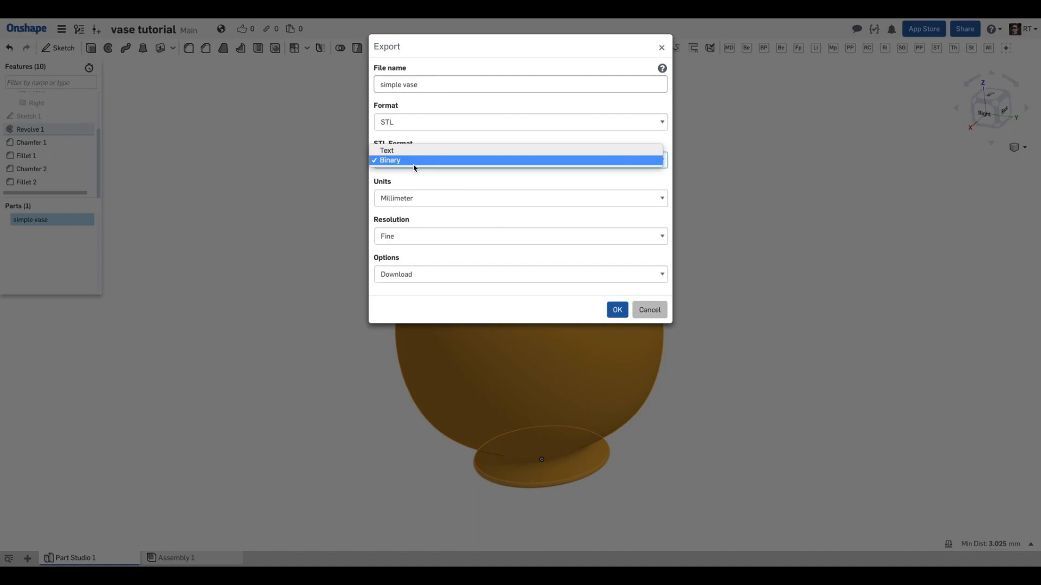
left_click(410, 163)
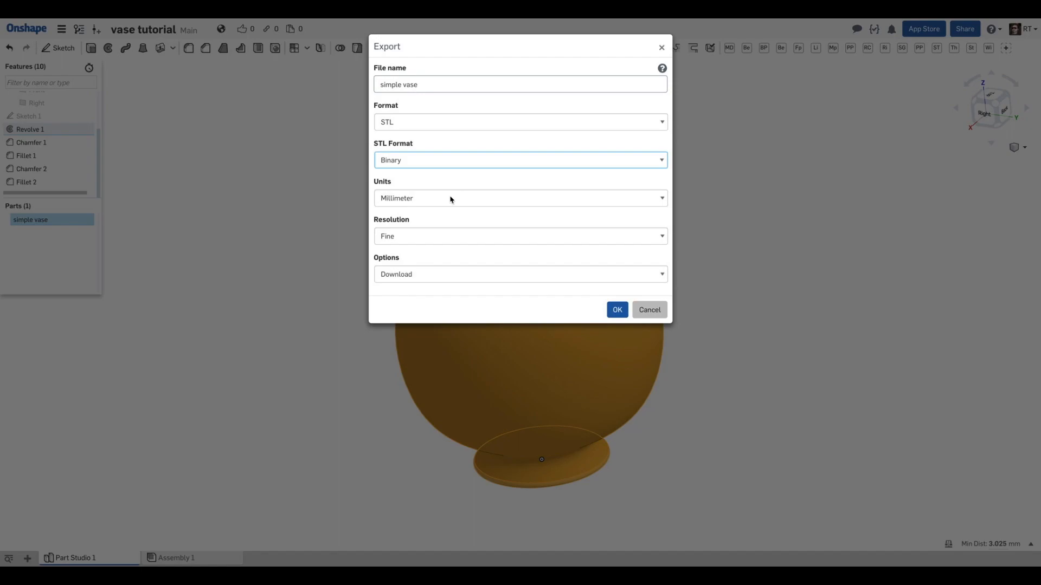
- Choose Fine resolution and the Download option, and export the vase file
left_click(426, 238)
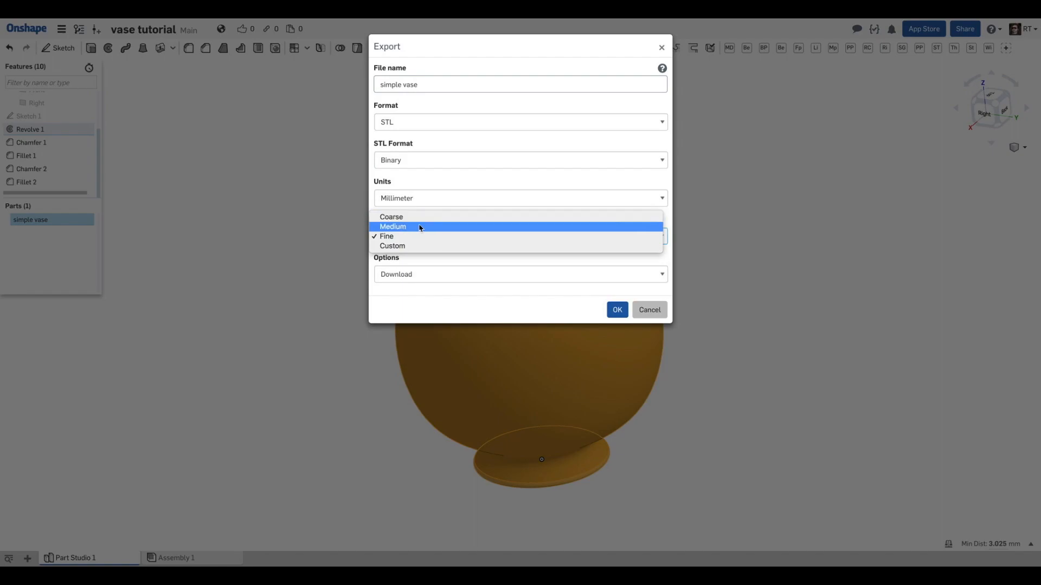
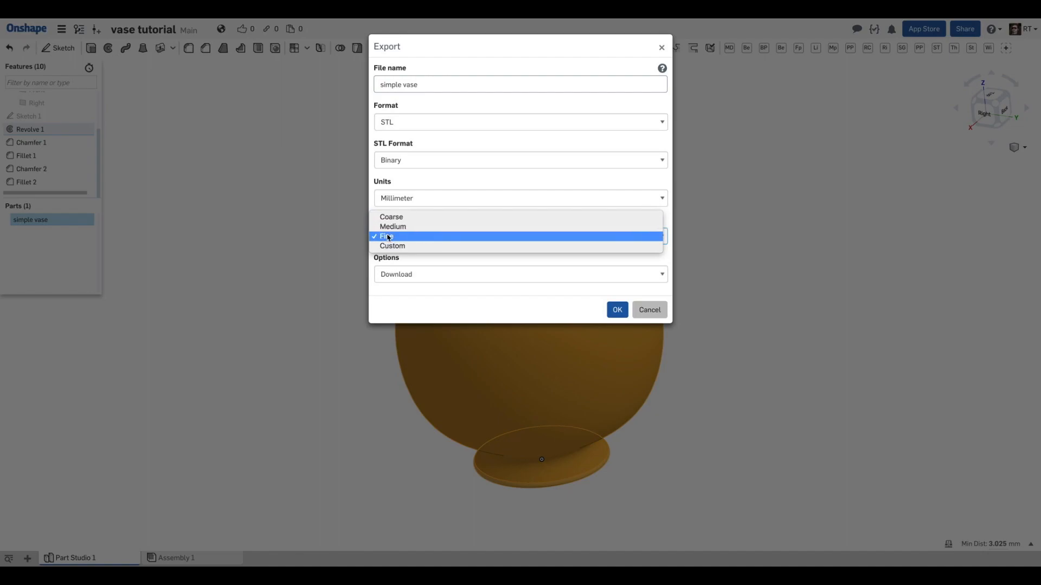
left_click(389, 237)
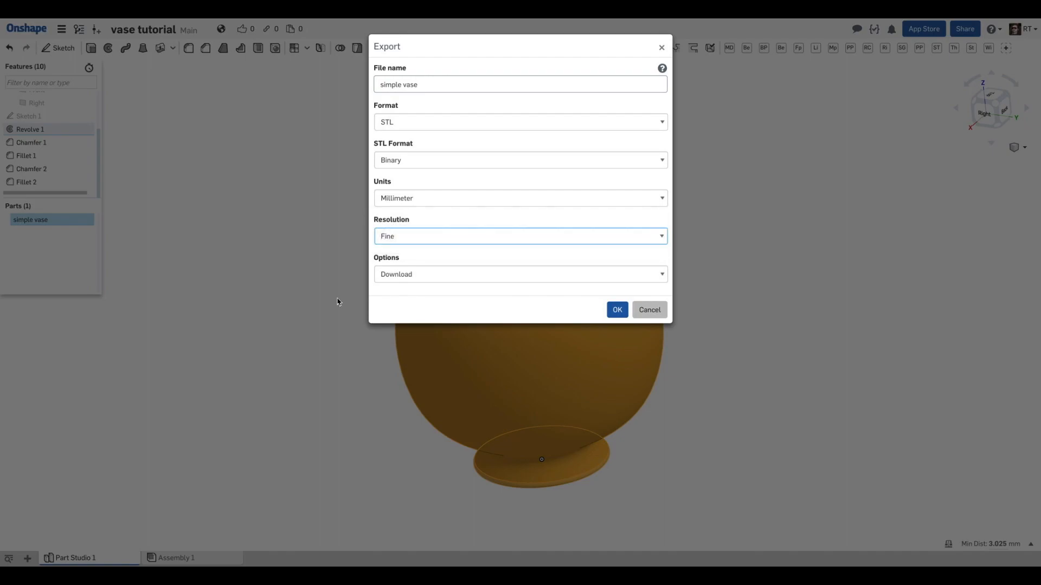
left_click(399, 273)
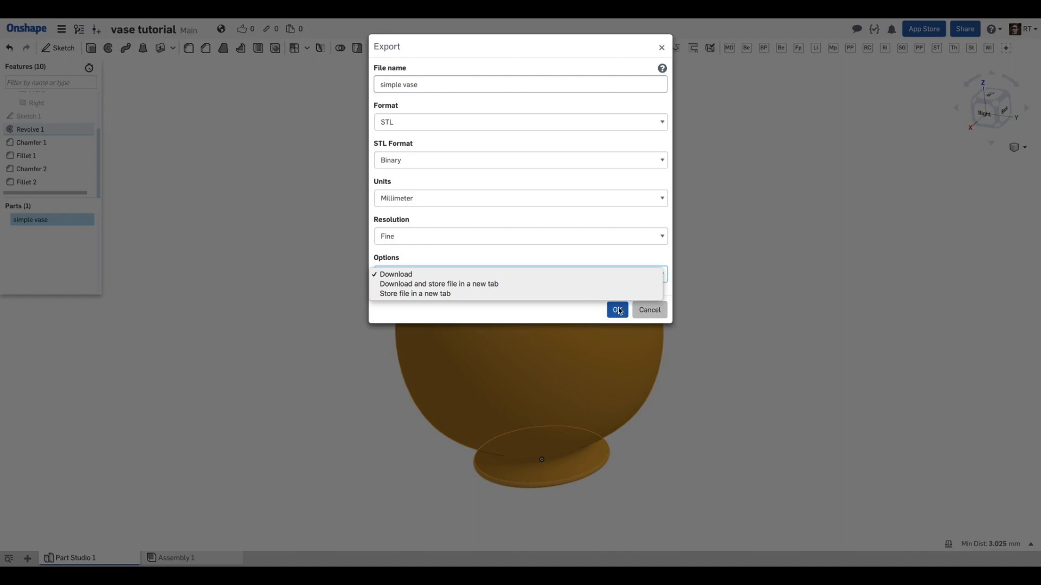
left_click(527, 276)
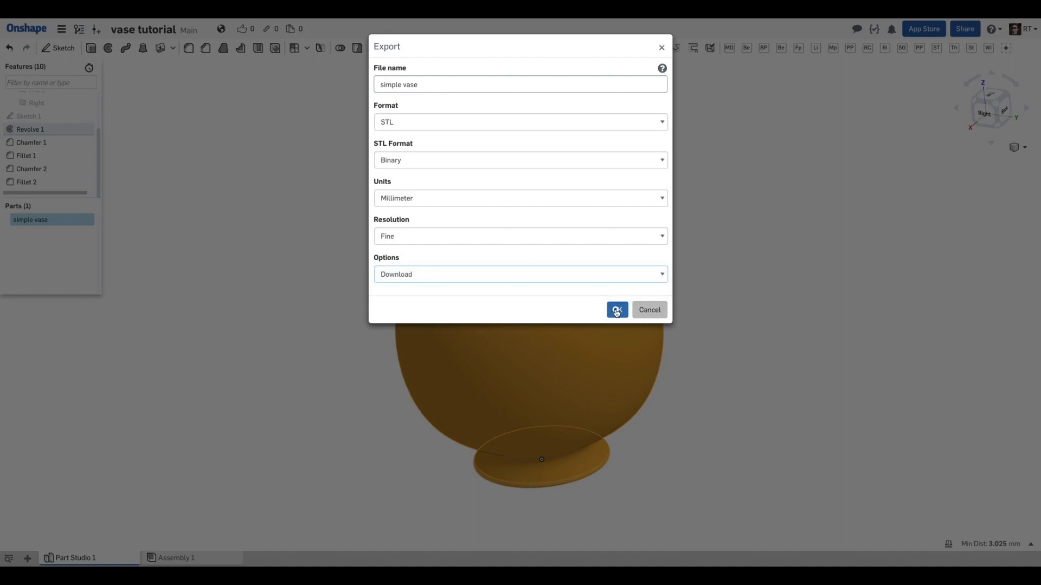
left_click(616, 310)
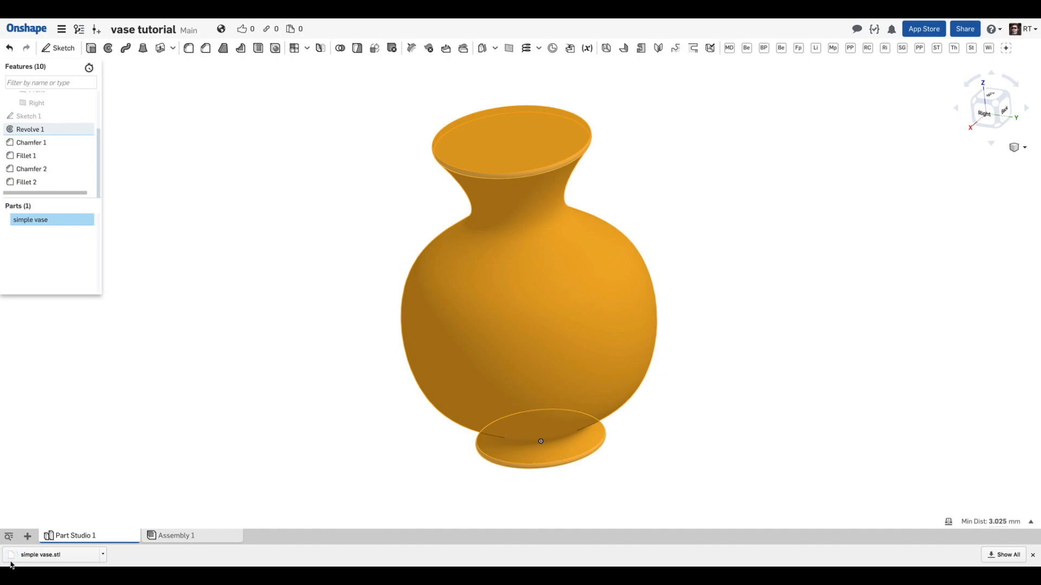
- Show the downloaded simple vase.stl in Finder and inspect its 3D preview from another angle
left_click(104, 555)
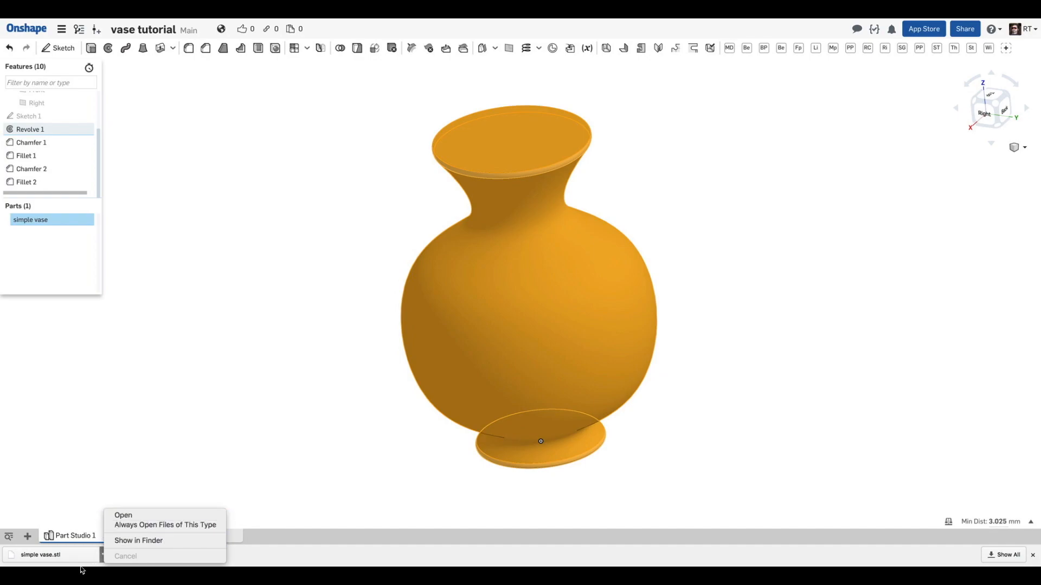
left_click(143, 541)
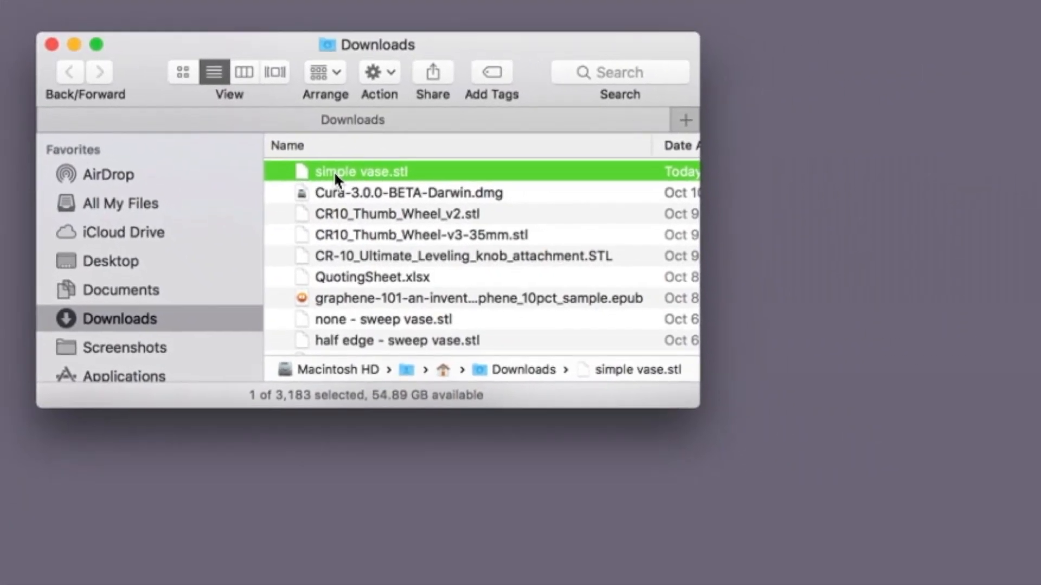
key("space")
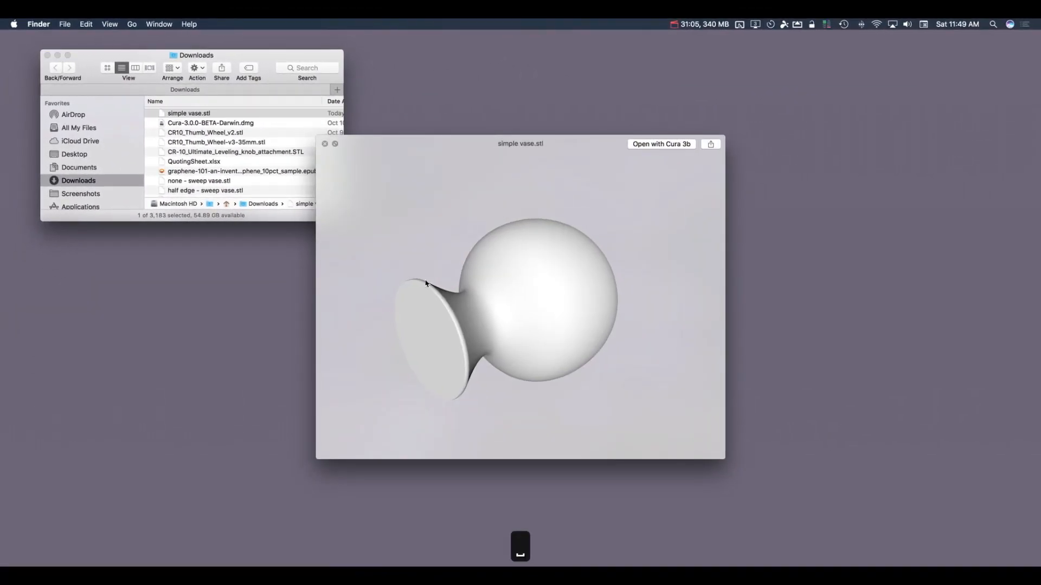
left_click_drag(506, 233, 385, 202)
key("space")
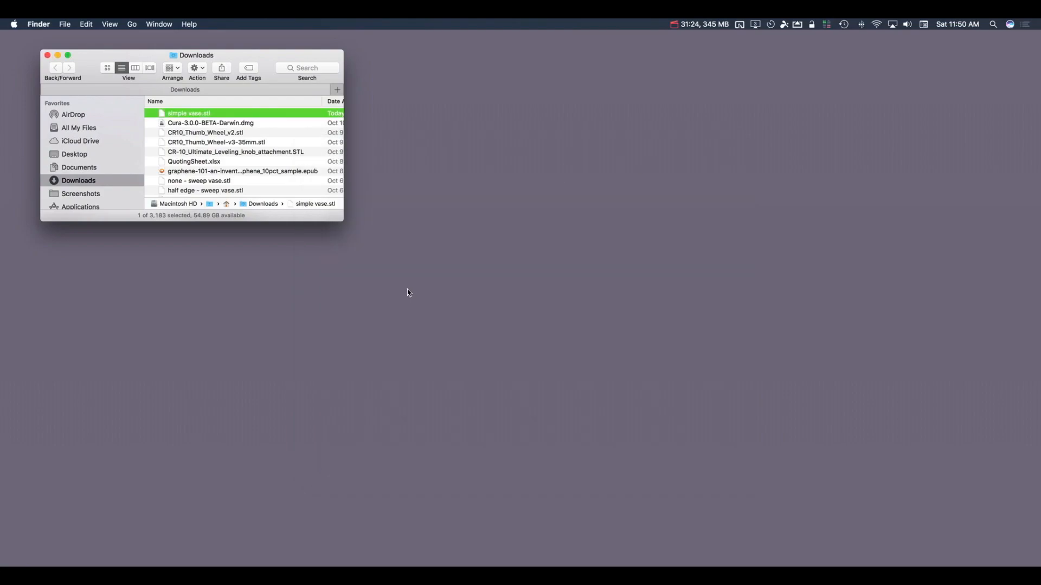
- Launch Cura 3b and load the downloaded simple vase.stl from the browser onto the build plate
mouse_move(707, 567)
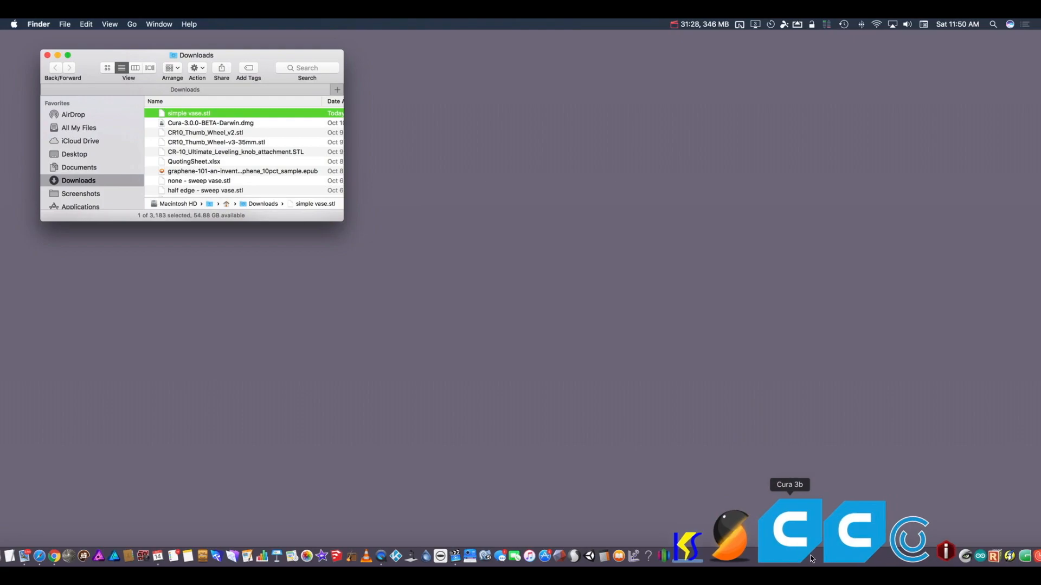
left_click(806, 532)
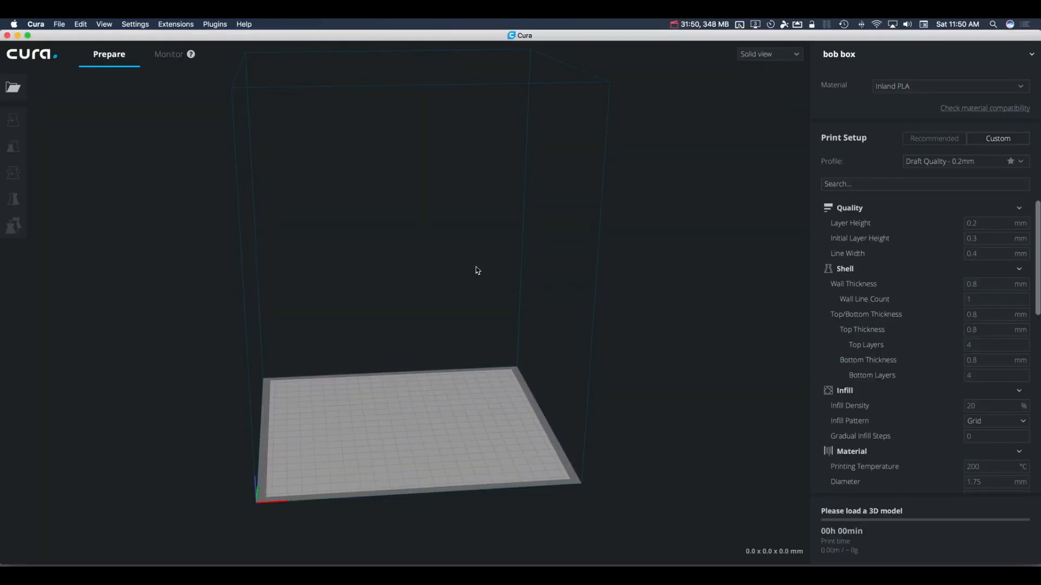
key("super+Tab")
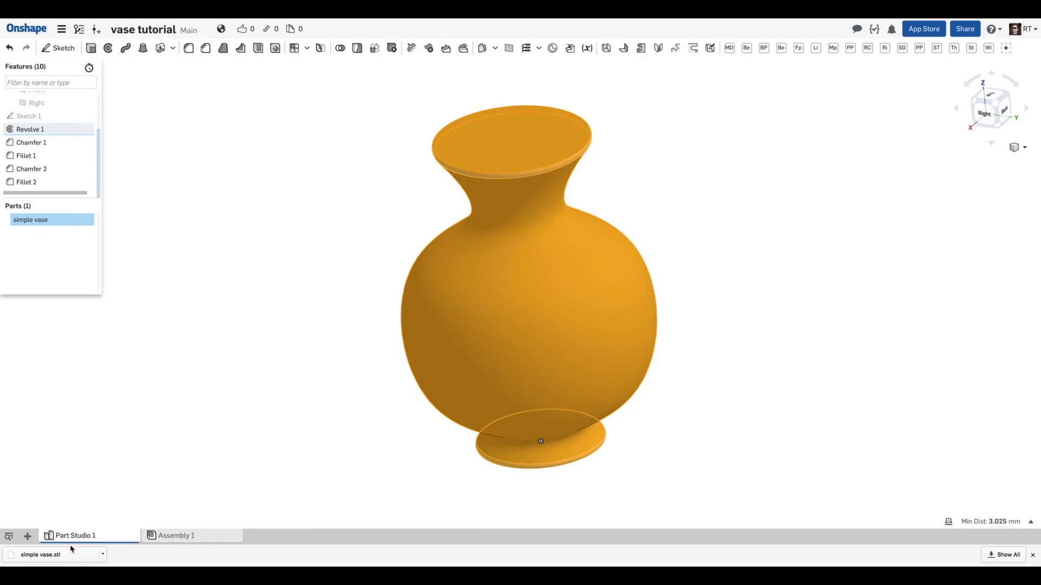
key("super+Tab")
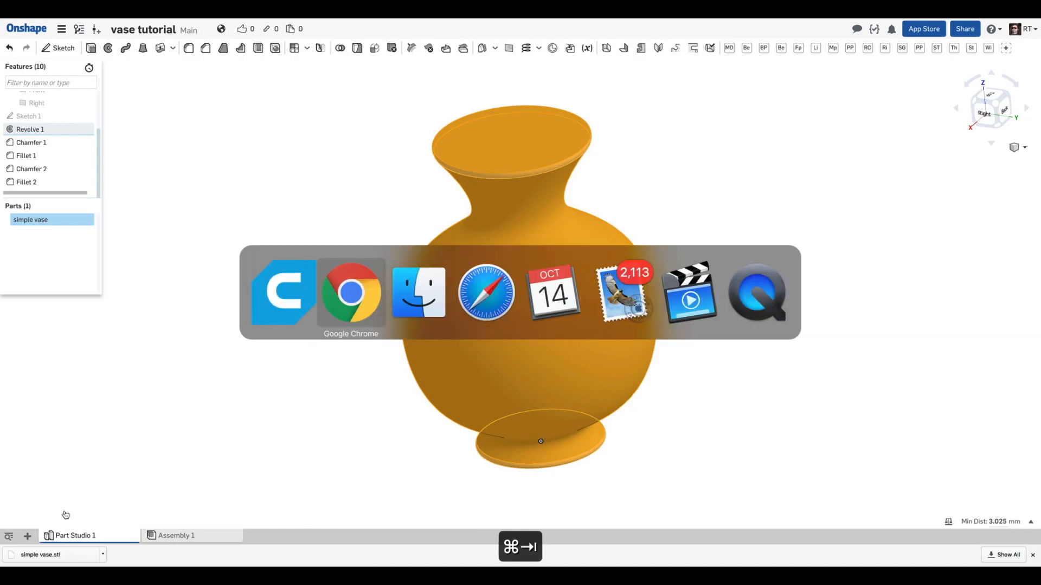
key("super+shift+Tab")
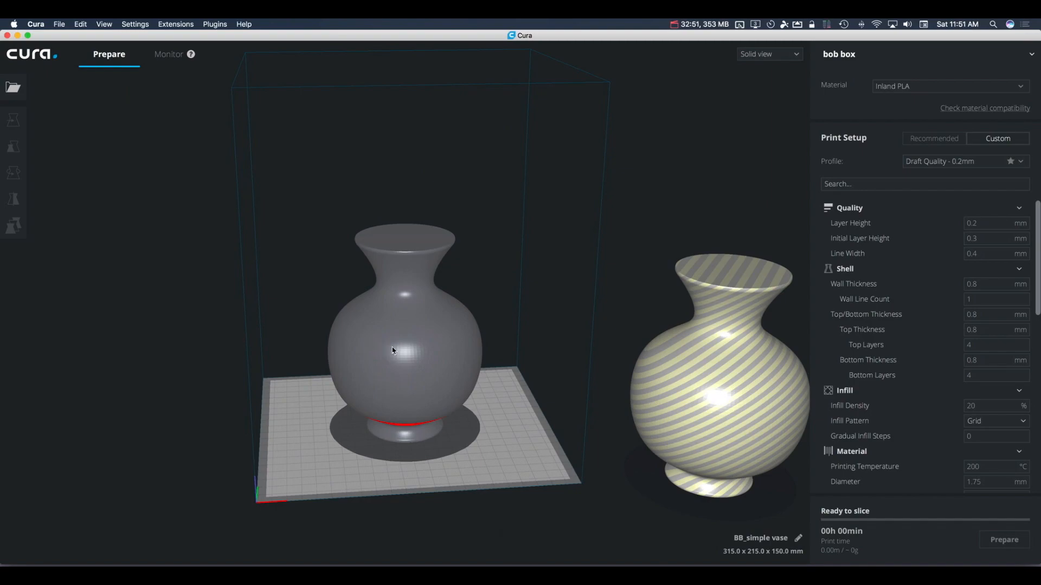
- Delete the duplicate striped vase standing outside the build volume
scroll(571, 388, "down", 3)
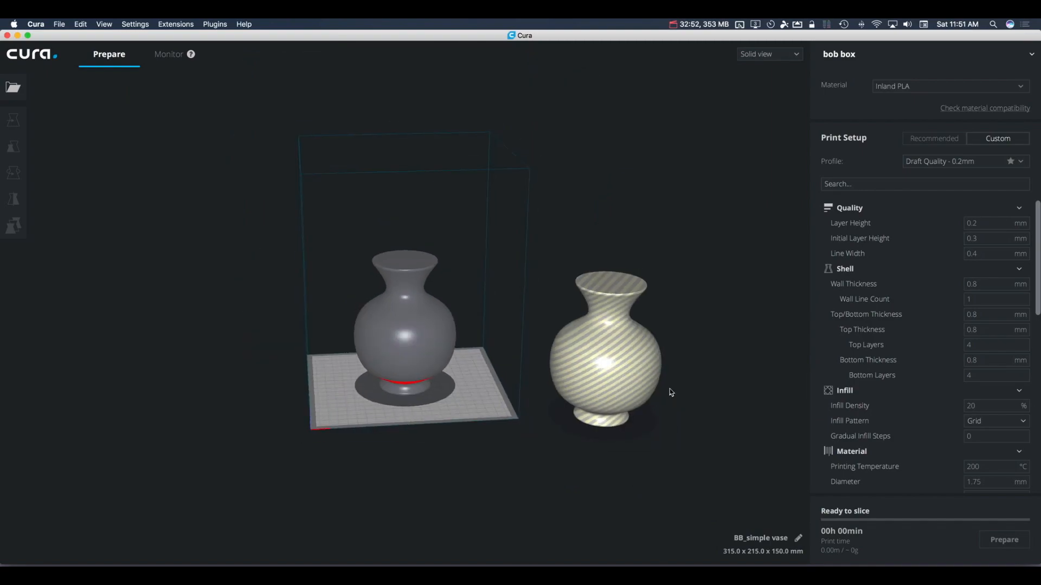
left_click(626, 374)
key("BackSpace")
key("BackSpace")
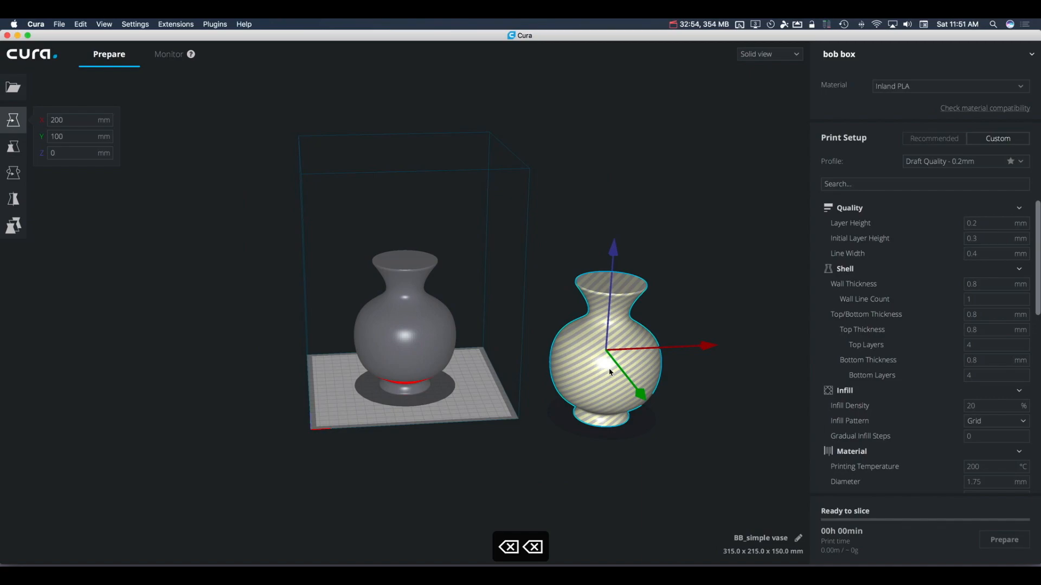
key("Delete")
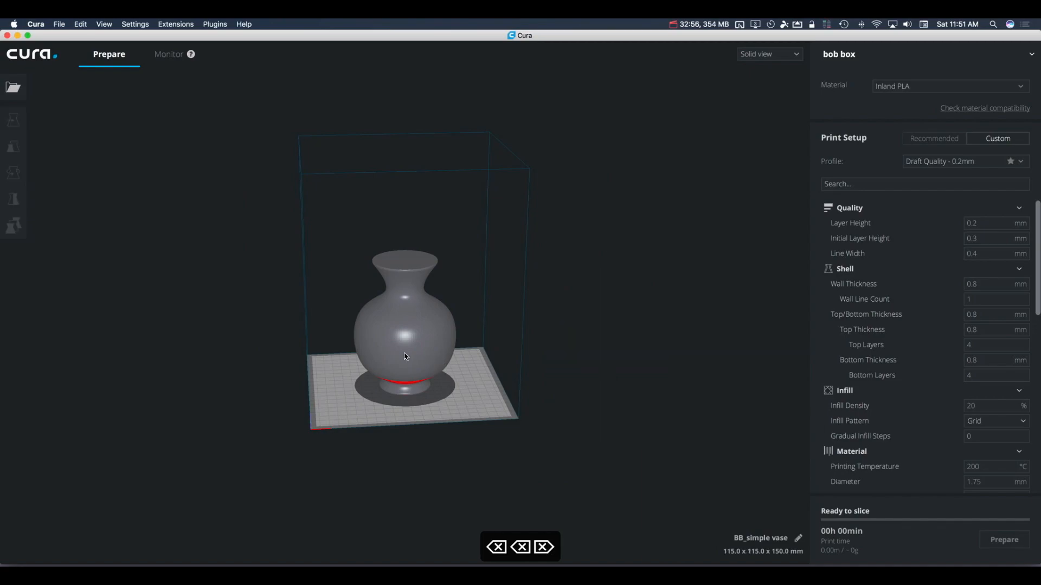
- Examine the vase in solid view for red overhang areas just above the foot, from low and high angles
scroll(406, 357, "up", 5)
right_click_drag(398, 356, 395, 292)
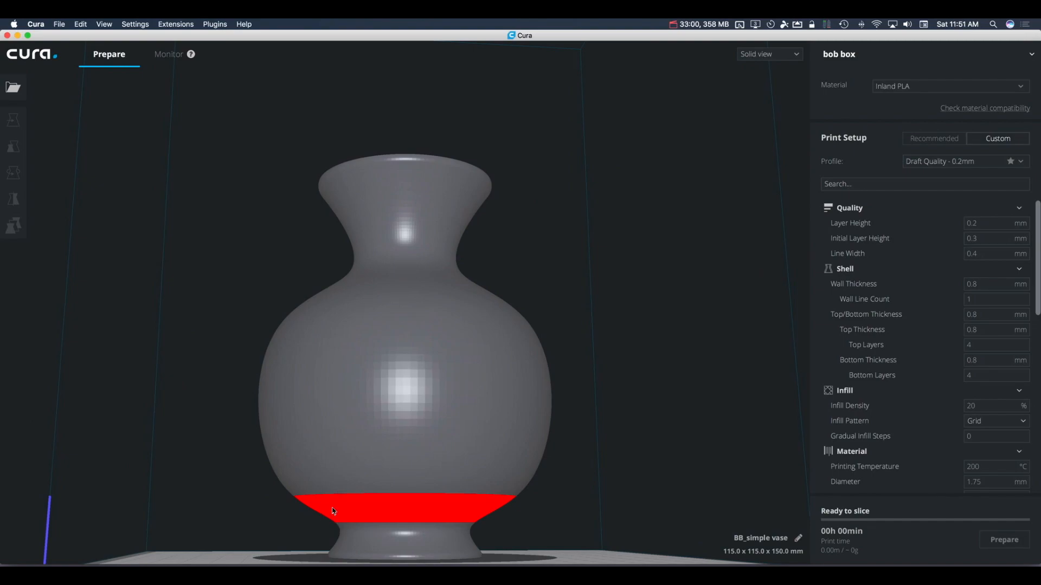
scroll(365, 418, "down", 5)
right_click_drag(376, 395, 328, 425)
scroll(366, 362, "up", 5)
scroll(369, 363, "down", 3)
mouse_move(376, 363)
right_mouse_down()
mouse_move(392, 291)
mouse_move(395, 372)
mouse_move(393, 304)
mouse_move(385, 371)
right_mouse_up()
key("super+plus")
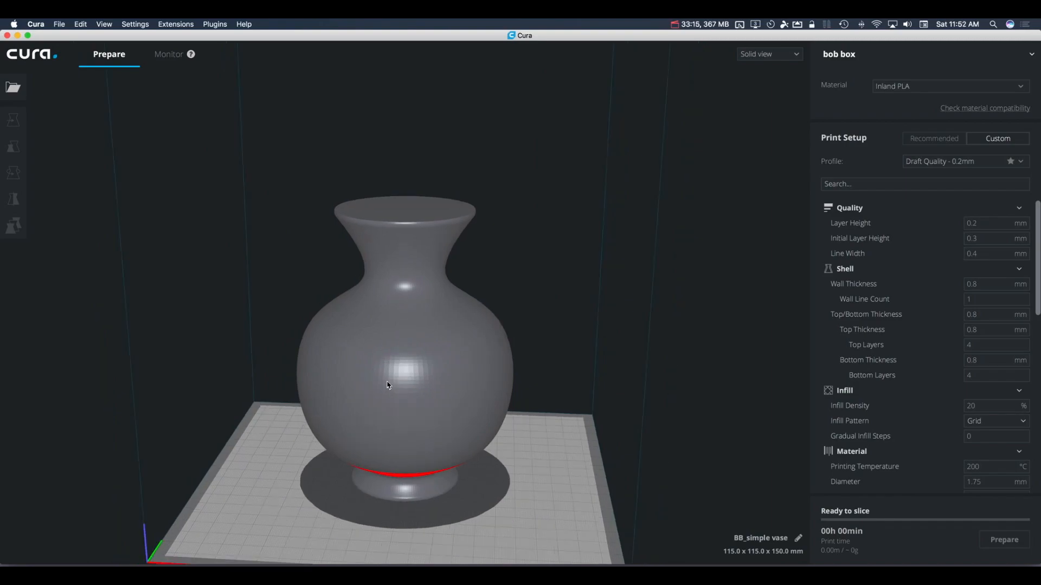
scroll(388, 385, "up", 5)
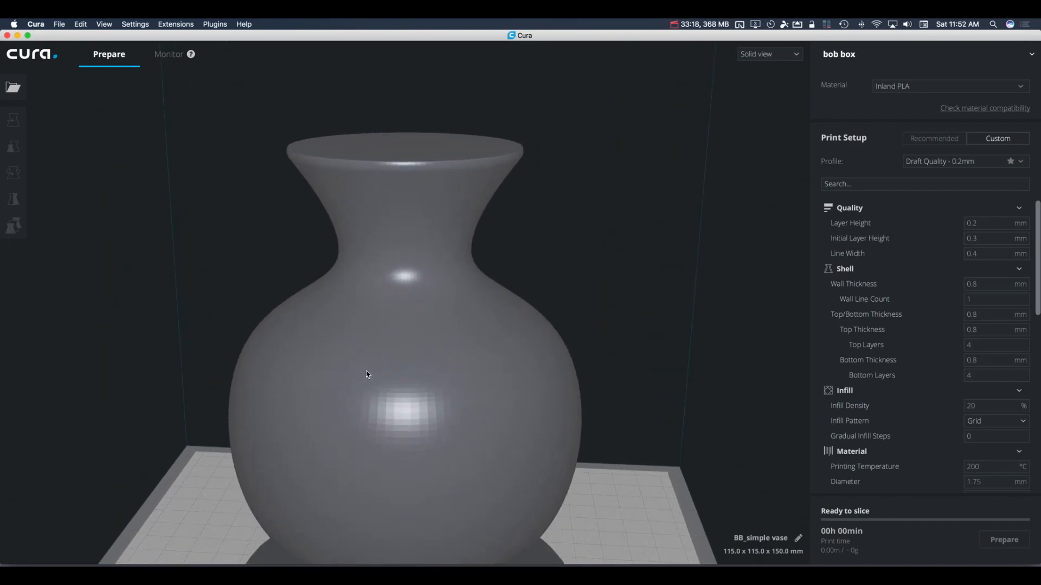
scroll(352, 356, "down", 3)
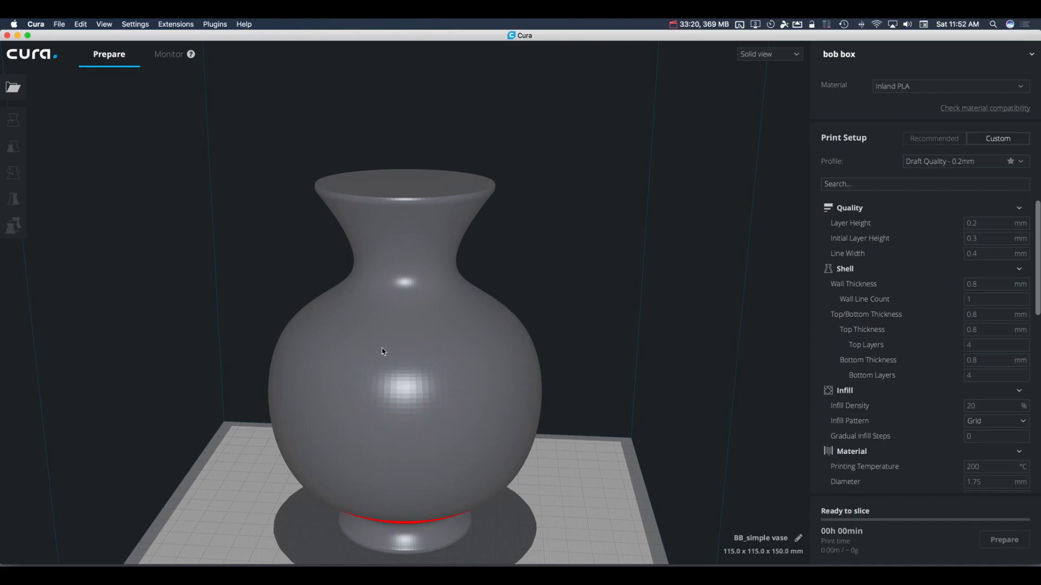
- Switch to Onshape, edit Sketch 1, move the spline's lower-body point up and outward and shift the foot point slightly down for a gentler slope
key("super+Tab")
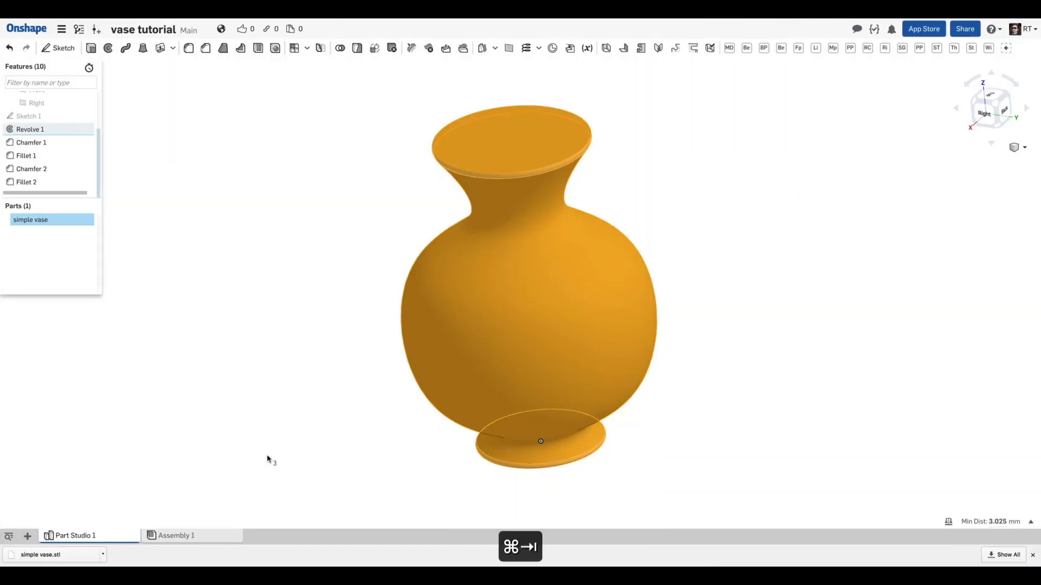
mouse_move(267, 364)
right_mouse_down()
mouse_move(263, 309)
mouse_move(258, 346)
right_mouse_up()
scroll(33, 141, "up", 3)
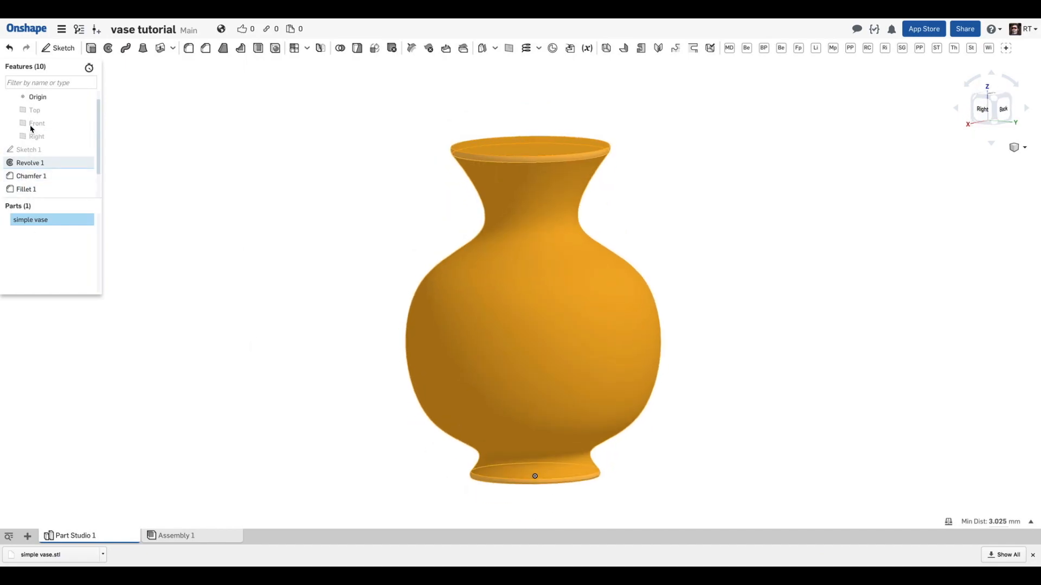
left_click(28, 153)
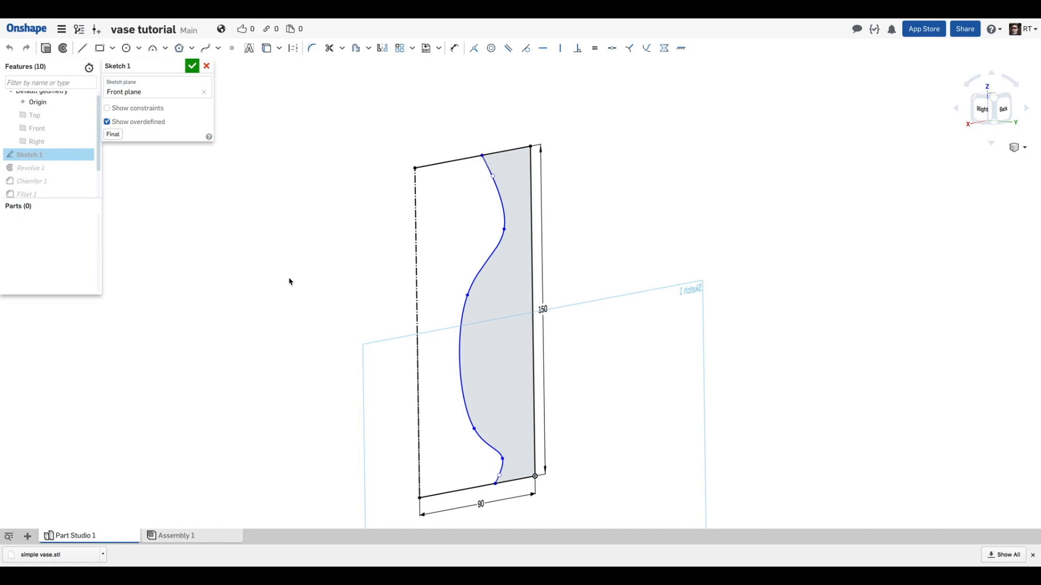
key("n")
key("f")
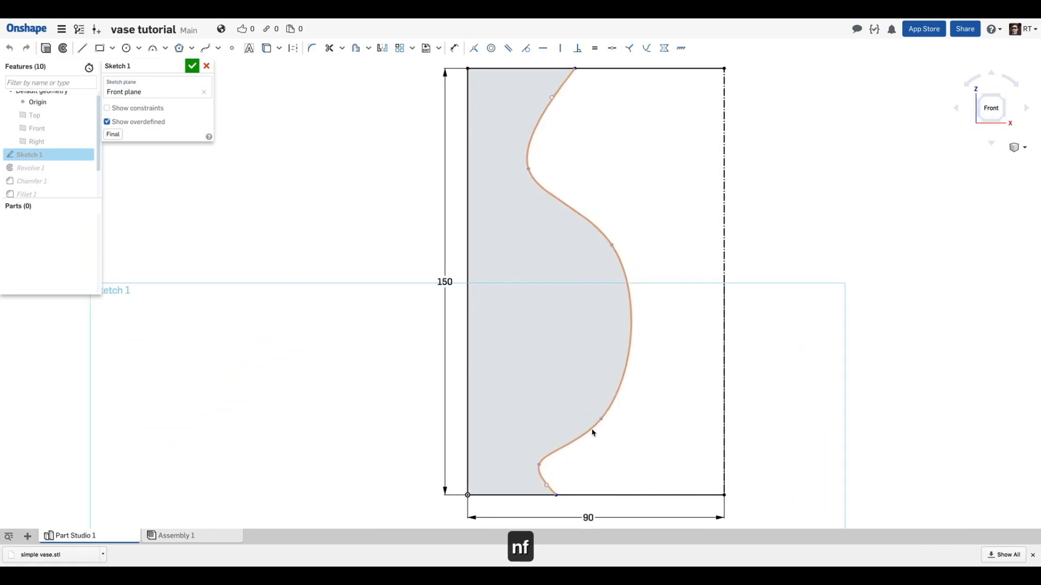
left_click_drag(600, 420, 601, 395)
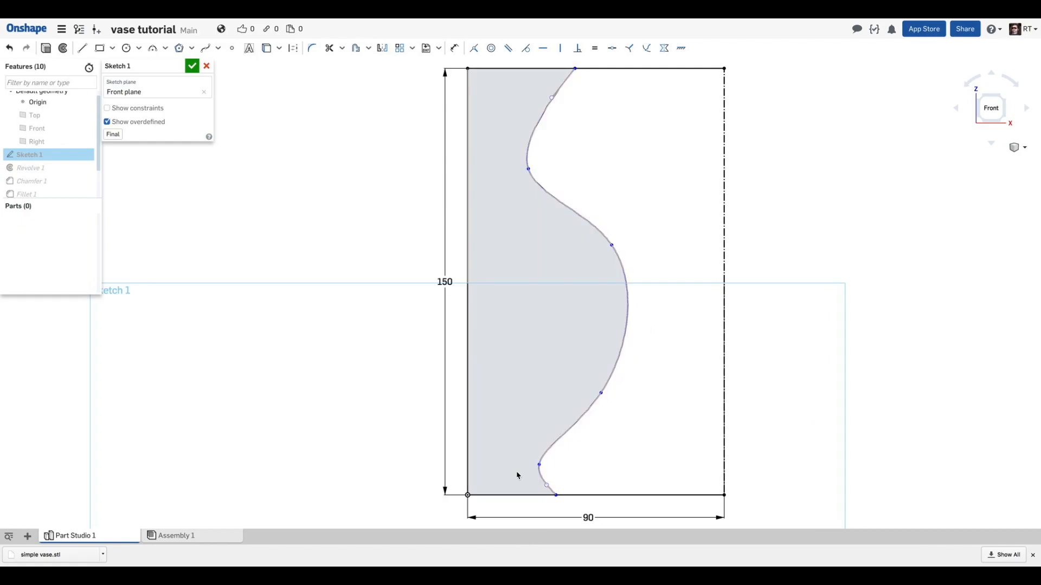
left_click_drag(539, 465, 539, 471)
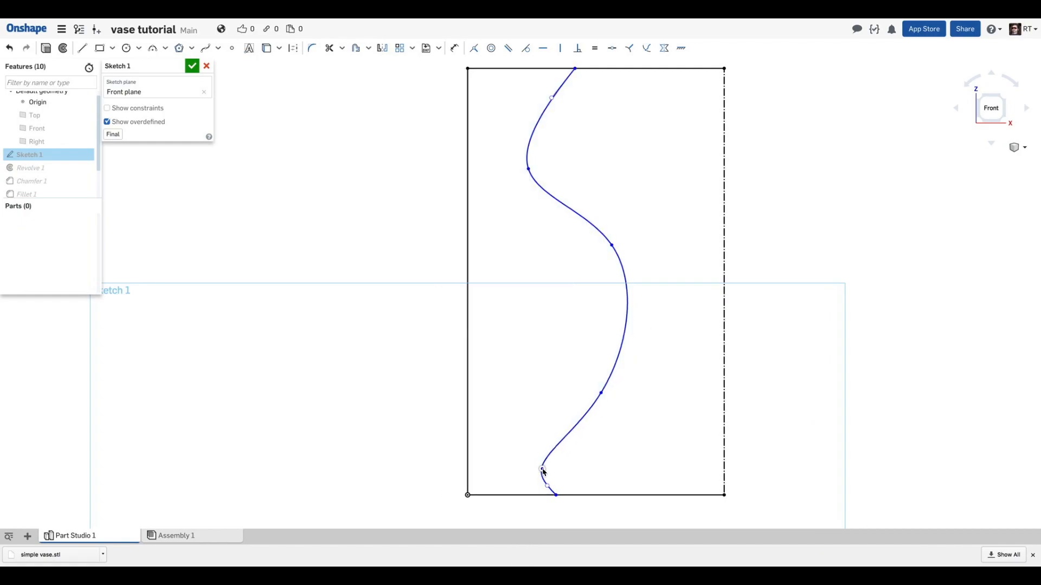
left_click_drag(602, 393, 612, 394)
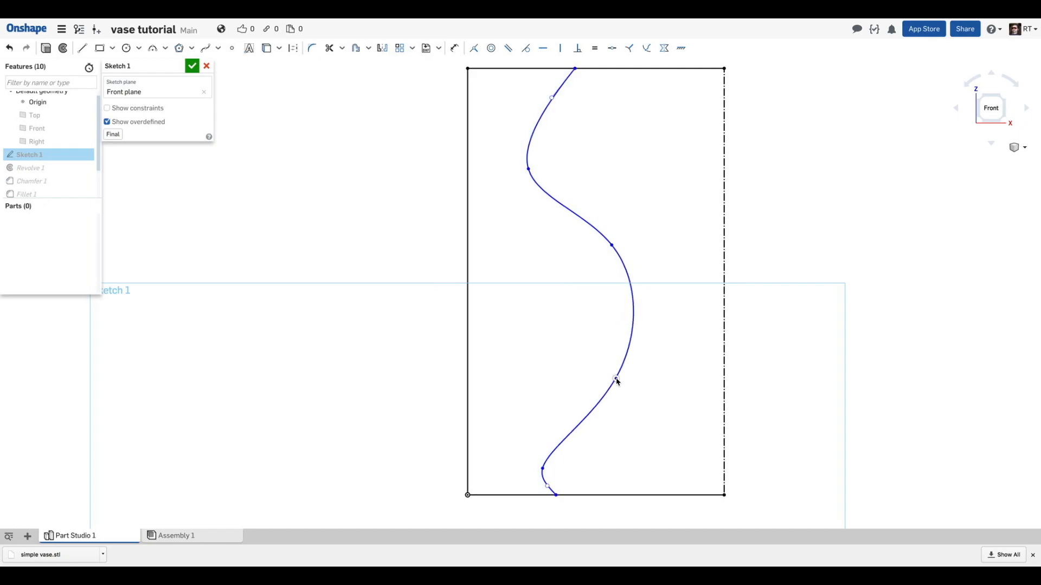
left_click_drag(617, 381, 617, 379)
- Raise the spline's shoulder and neck points slightly and accept the sketch to rebuild the vase
left_click_drag(611, 243, 607, 234)
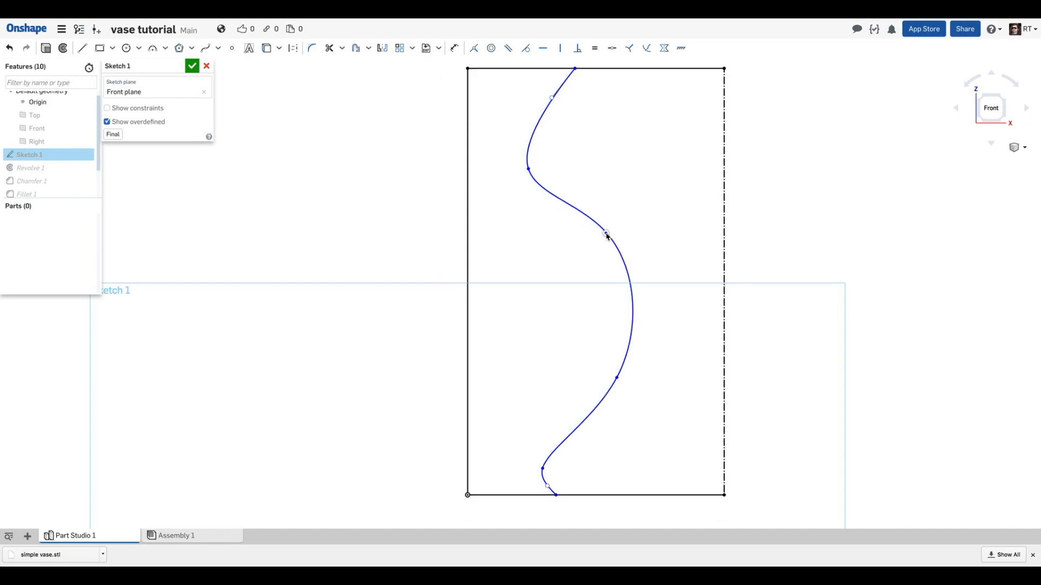
left_click_drag(526, 163, 526, 161)
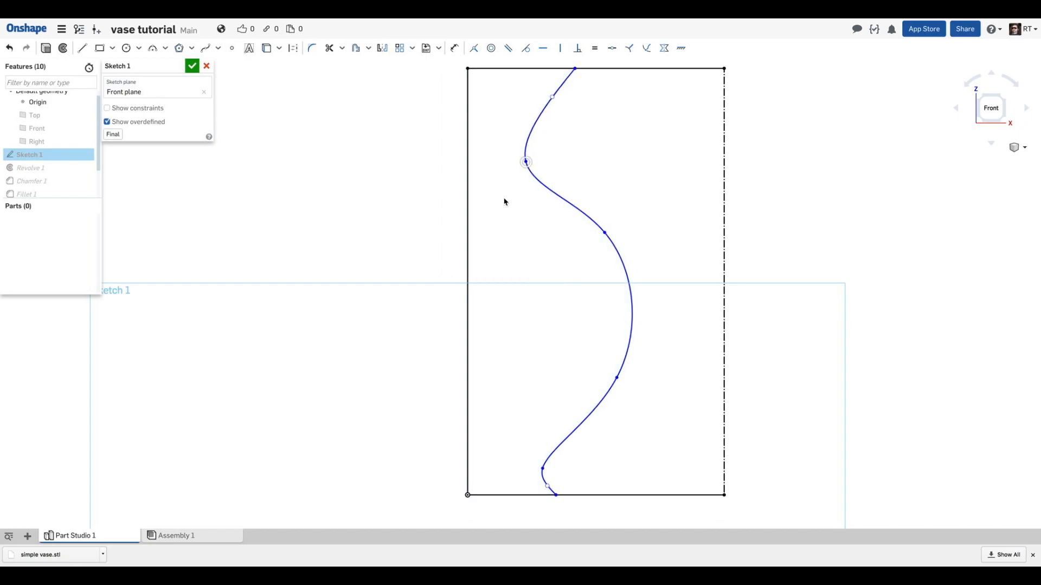
left_click(192, 66)
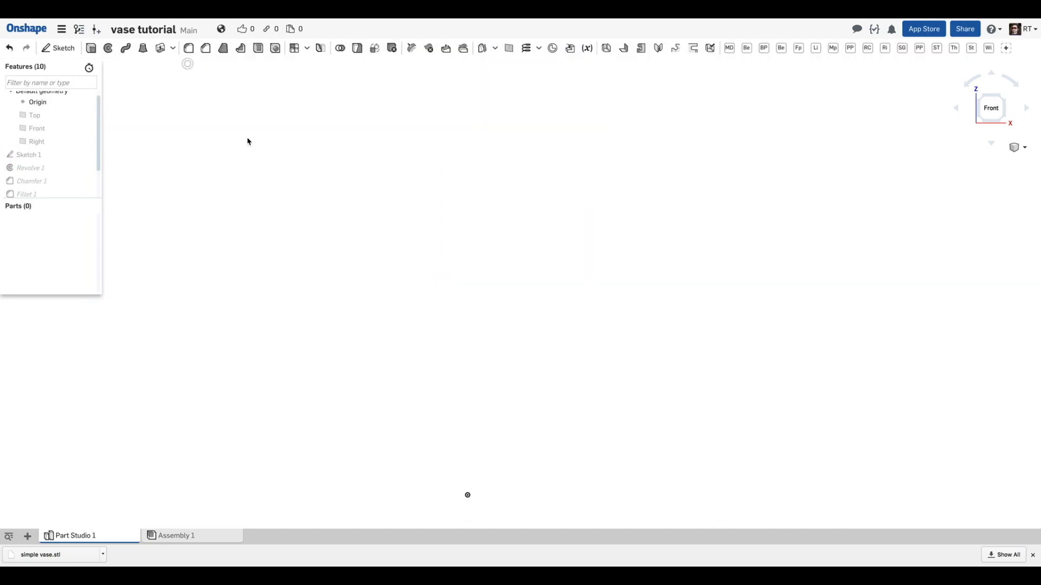
mouse_move(404, 265)
right_mouse_down()
mouse_move(251, 319)
mouse_move(304, 275)
mouse_move(412, 226)
mouse_move(321, 225)
mouse_move(286, 276)
mouse_move(251, 262)
right_mouse_up()
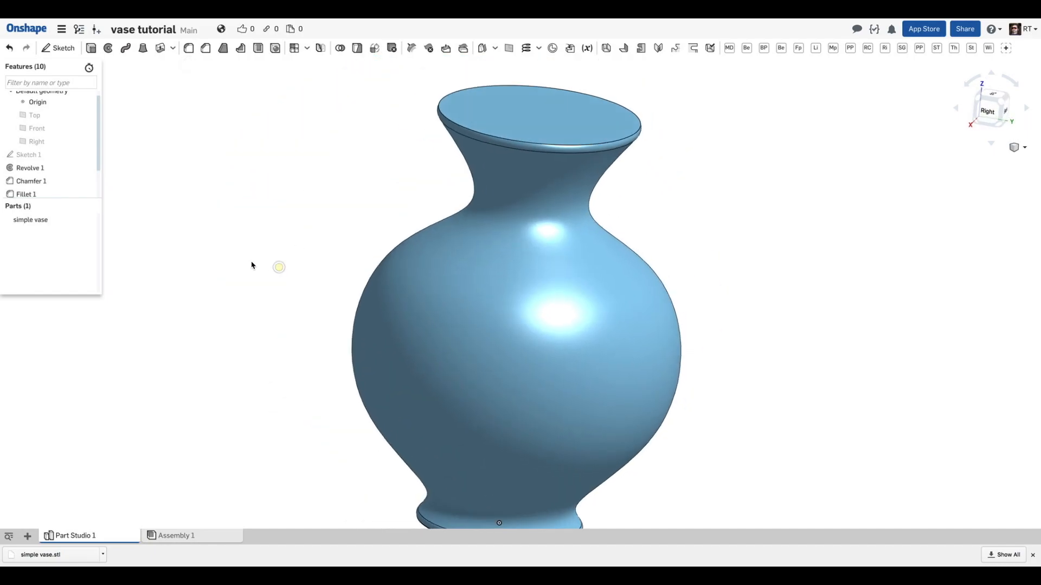
- Export the simple vase part as "simple vase2" in binary STL format with millimetre units, Fine resolution and the Download option
right_click(38, 220)
left_click(56, 296)
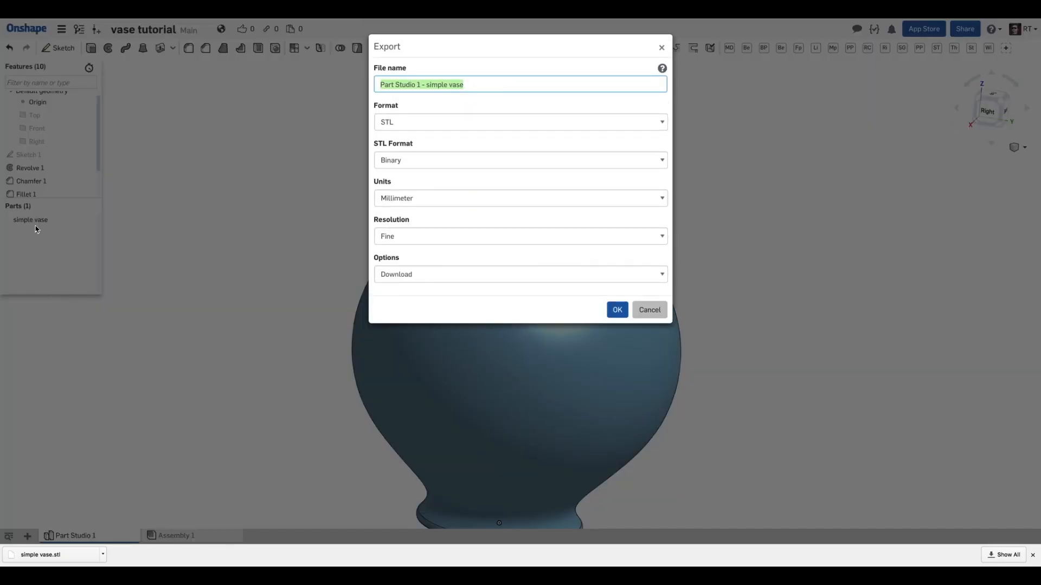
left_click_drag(427, 85, 349, 85)
type("se")
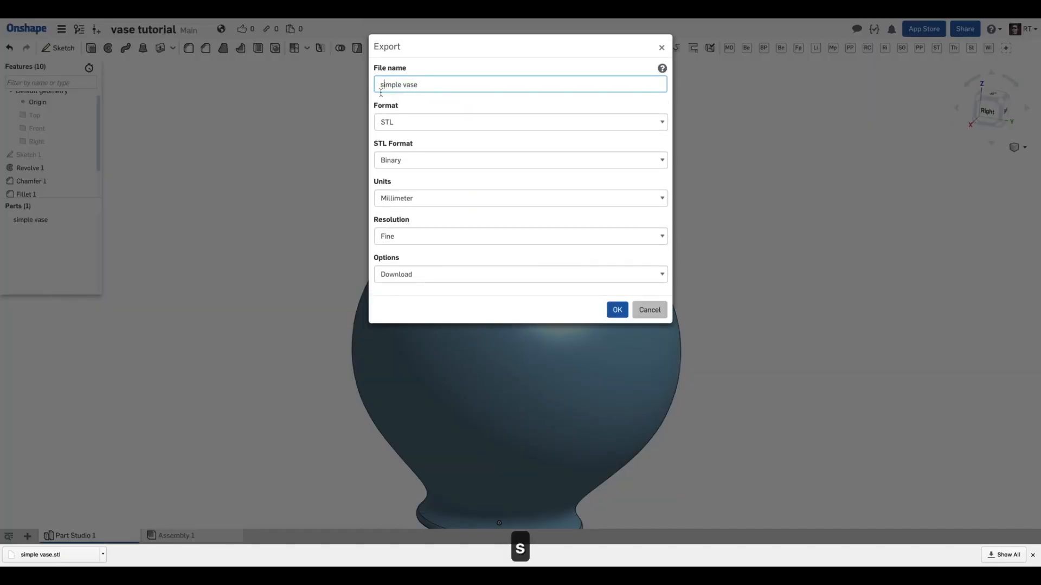
type("2")
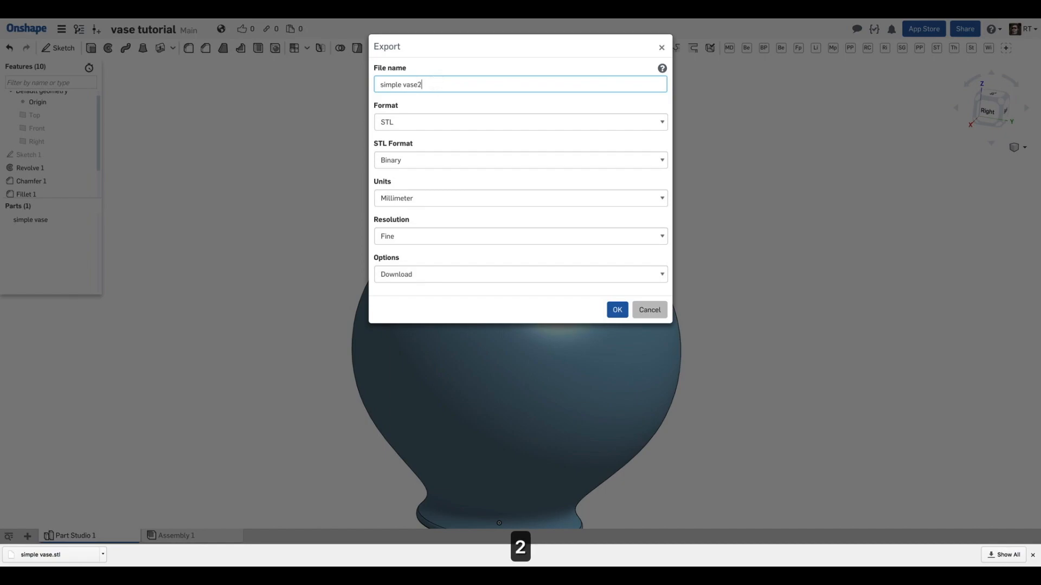
left_click(617, 309)
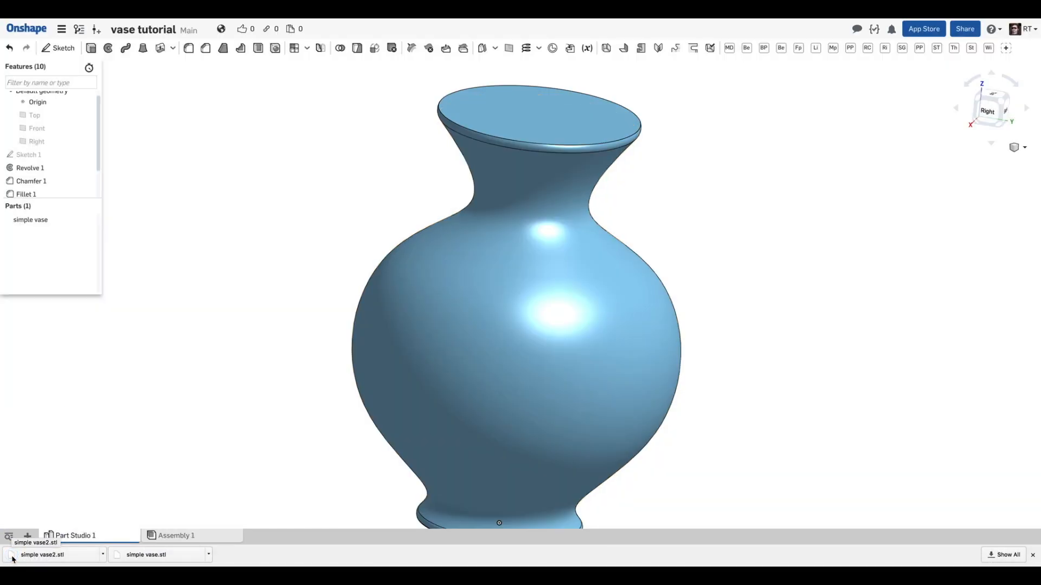
- Load the downloaded simple vase2.stl into Cura and compare its base overhang with the first vase from the side
mouse_move(98, 553)
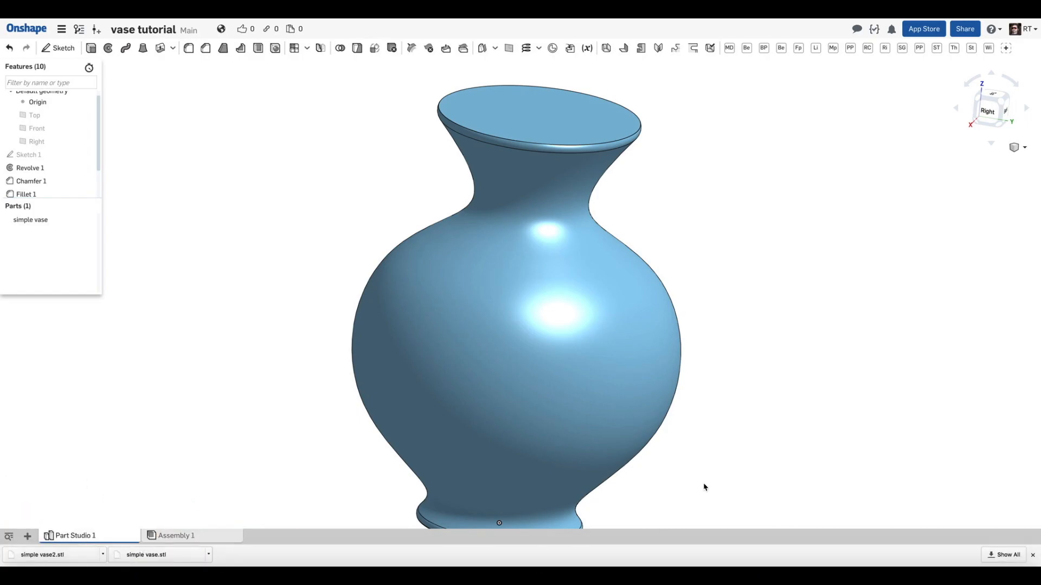
key("super+Tab")
key("super+shift+Tab")
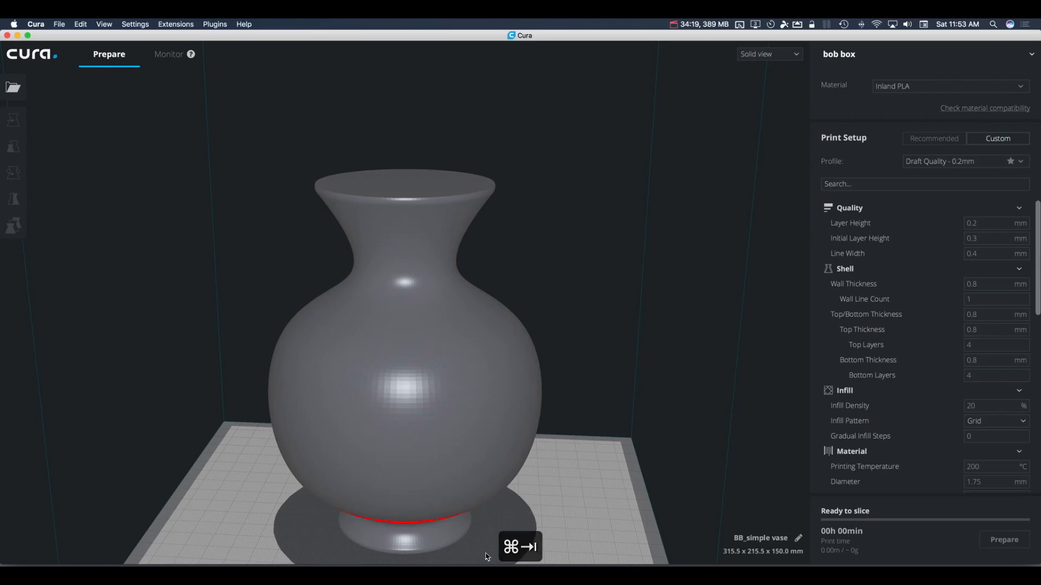
right_click_drag(361, 404, 355, 359)
scroll(356, 359, "down", 5)
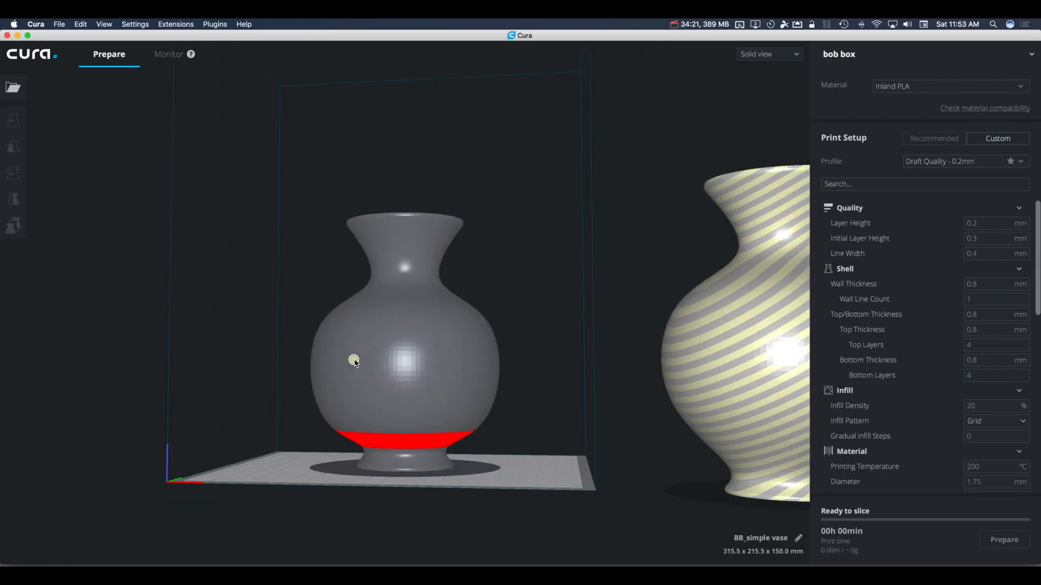
scroll(469, 336, "up", 3)
scroll(467, 333, "down", 3)
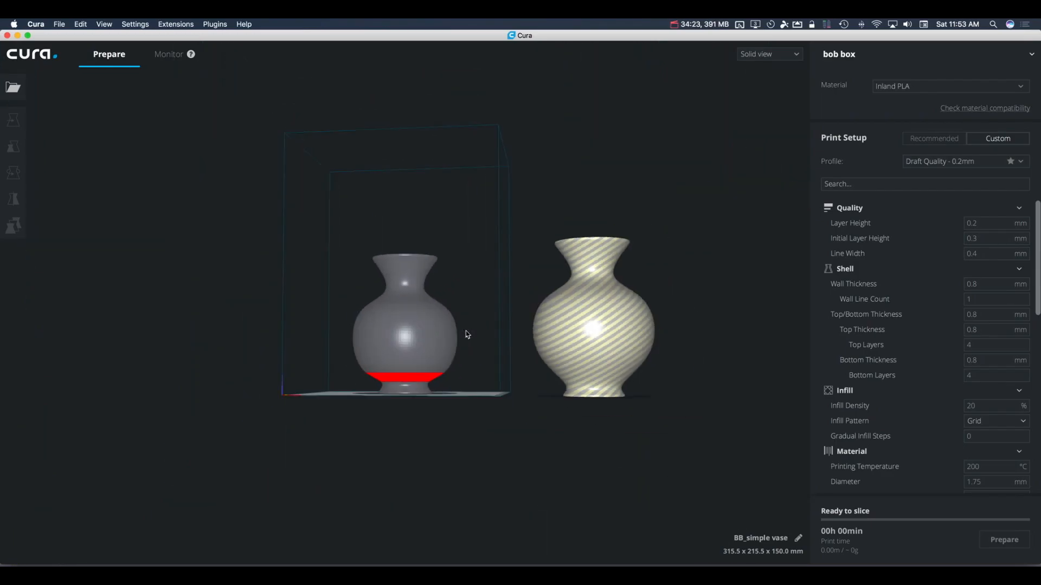
- Delete the first vase, the one with the red overhang band, from the build plate
left_click(415, 317)
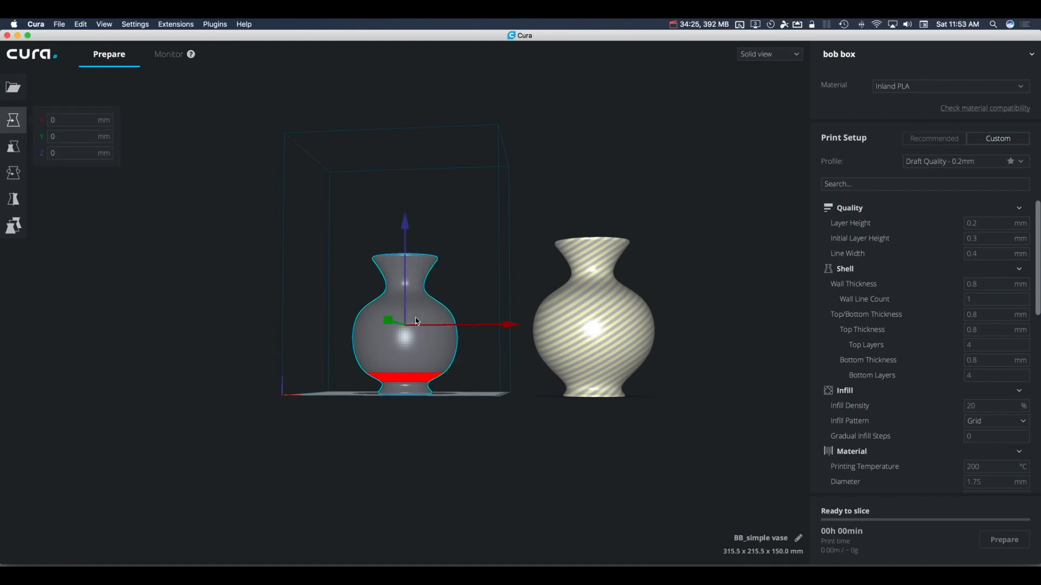
key("BackSpace")
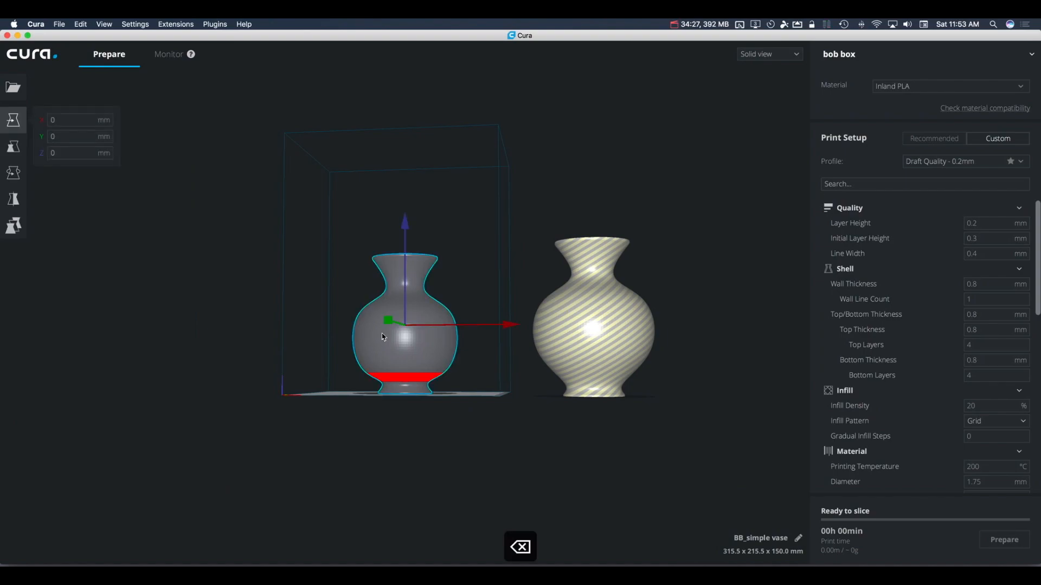
key("Delete")
- Center the remaining revised vase on the build plate, deselect it, and inspect its lower body and base for overhangs
right_click_drag(428, 325, 421, 351)
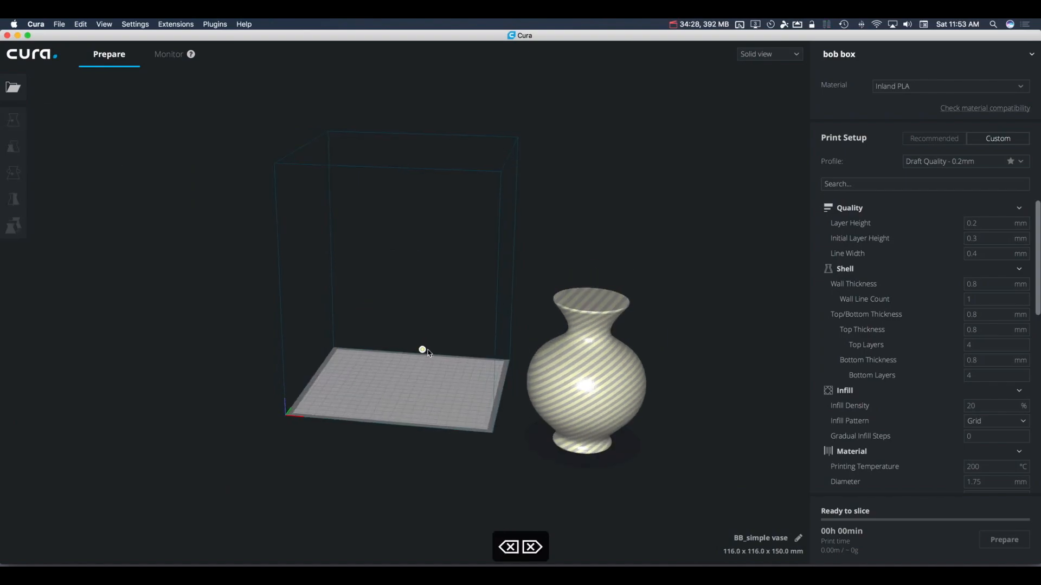
left_click(579, 348)
right_click(578, 347)
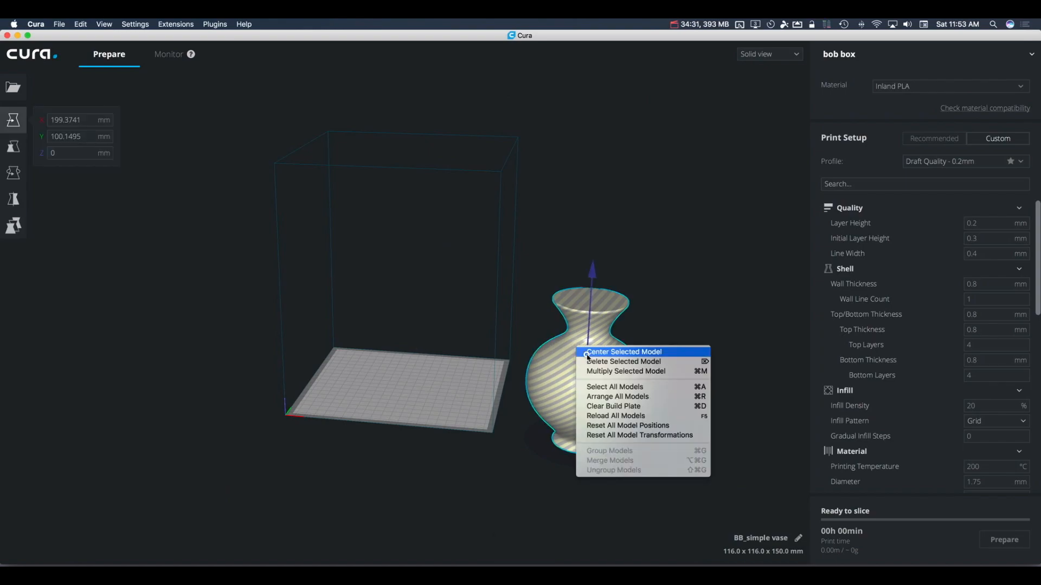
left_click(624, 352)
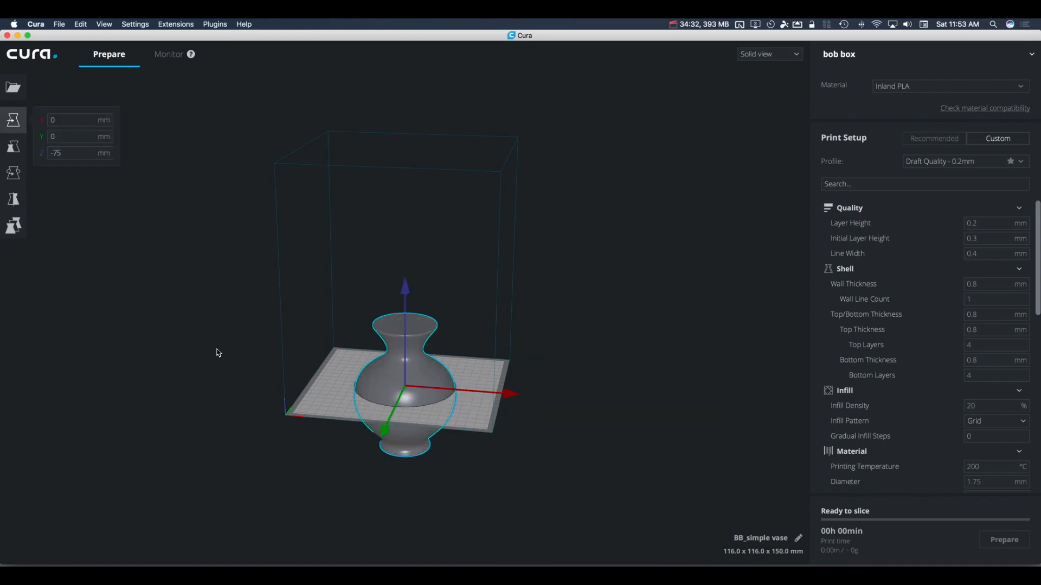
scroll(213, 348, "up", 5)
right_click_drag(238, 317, 214, 434)
left_click(214, 434)
right_click_drag(240, 401, 192, 360)
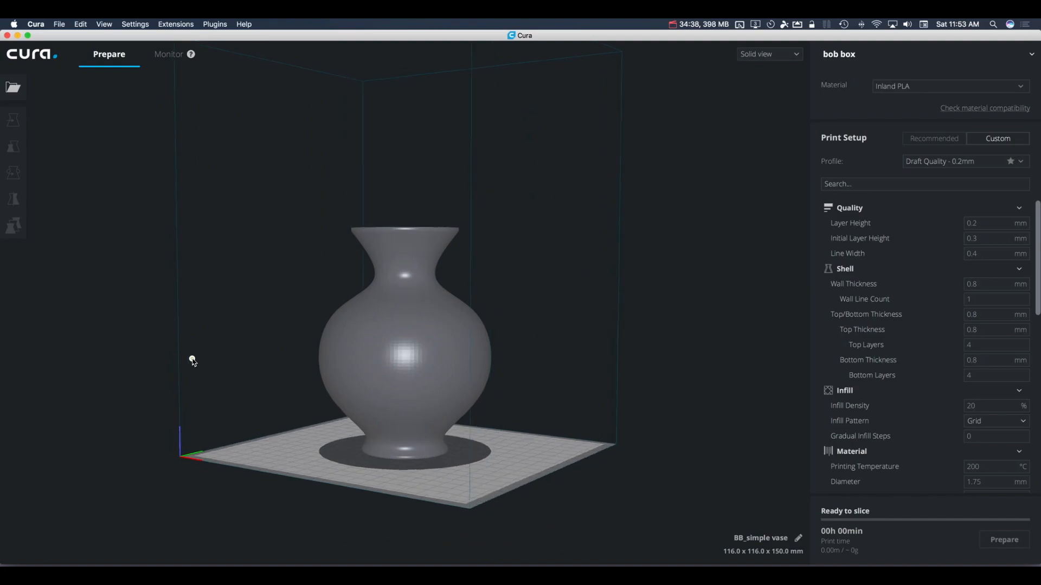